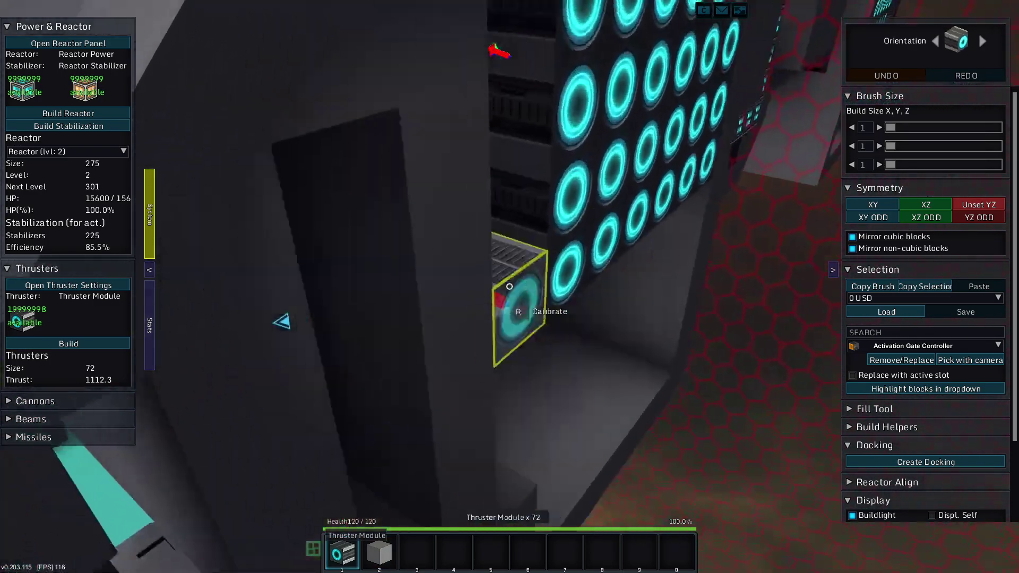
# Place single thruster modules down the rear array's lower column and edge
pyautogui.click(509, 287)
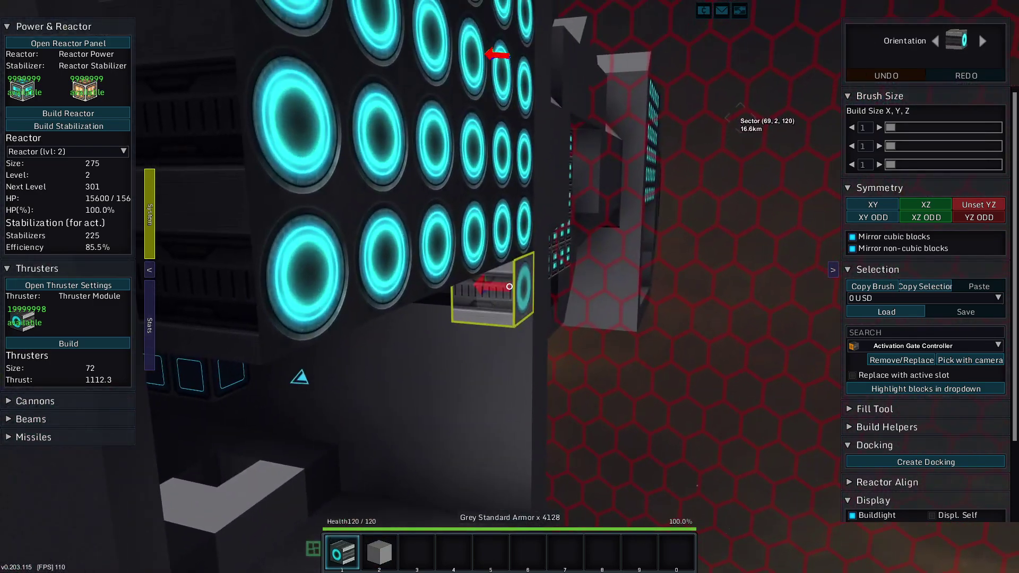
pyautogui.click(510, 286)
pyautogui.click(510, 287)
pyautogui.click(509, 287)
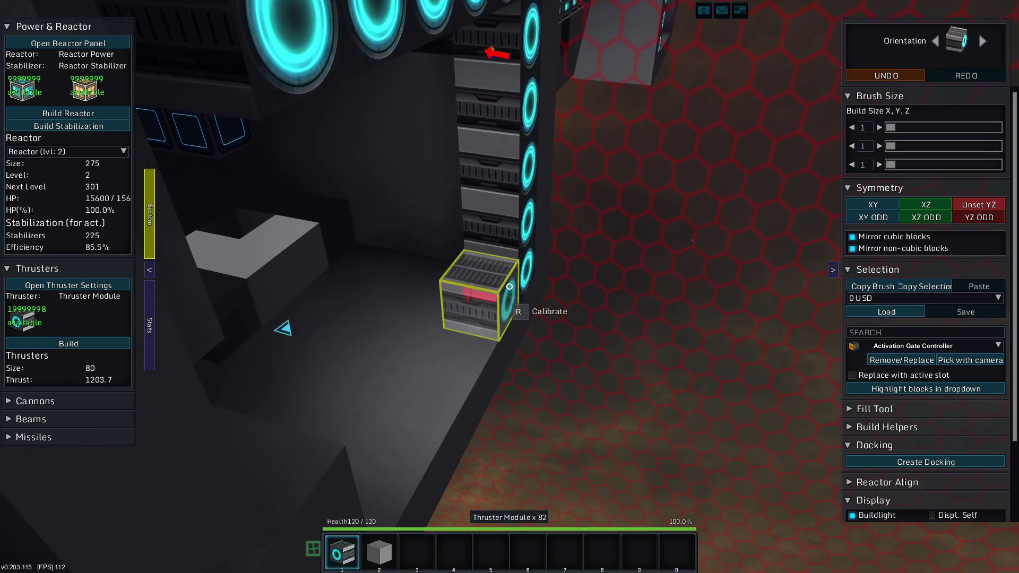
pyautogui.click(511, 286)
pyautogui.click(510, 286)
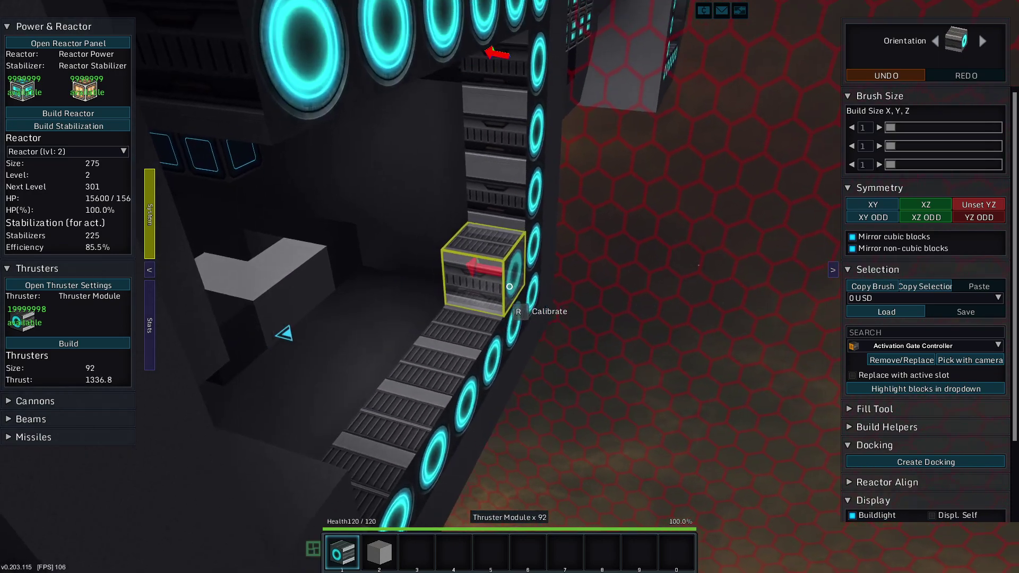
pyautogui.click(509, 287)
pyautogui.click(510, 287)
pyautogui.click(510, 286)
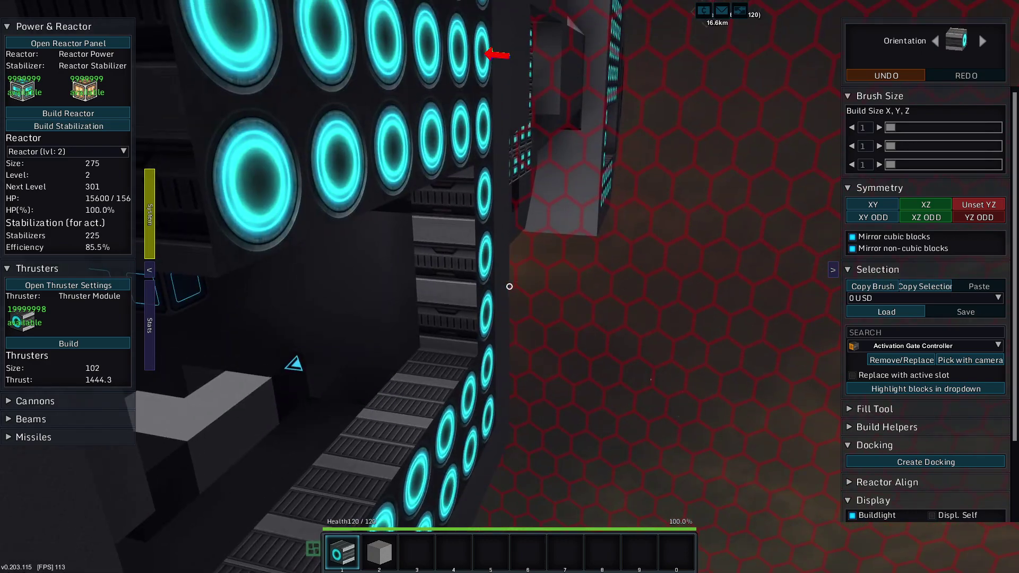
# Set the brush X size to 4 and add four-block thruster rows and gap fills
pyautogui.click(878, 127)
pyautogui.click(878, 127)
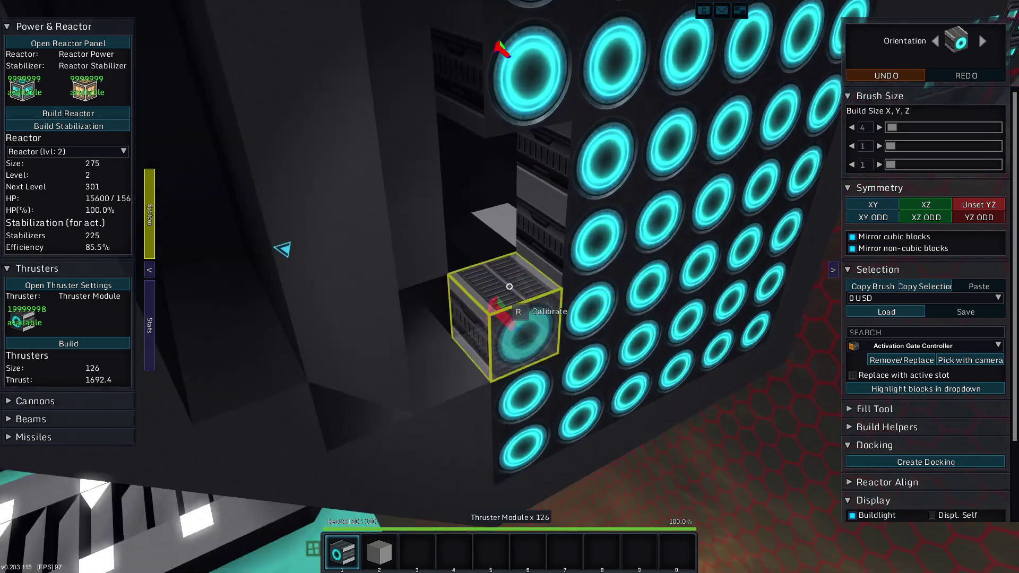
pyautogui.click(509, 287)
pyautogui.click(509, 287)
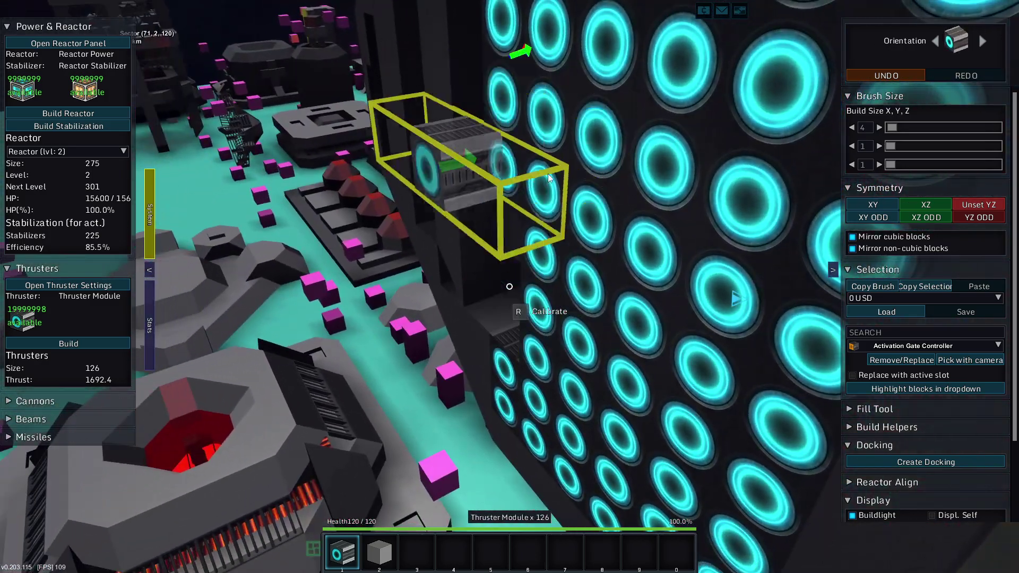
pyautogui.scroll(-1, 543, 180)
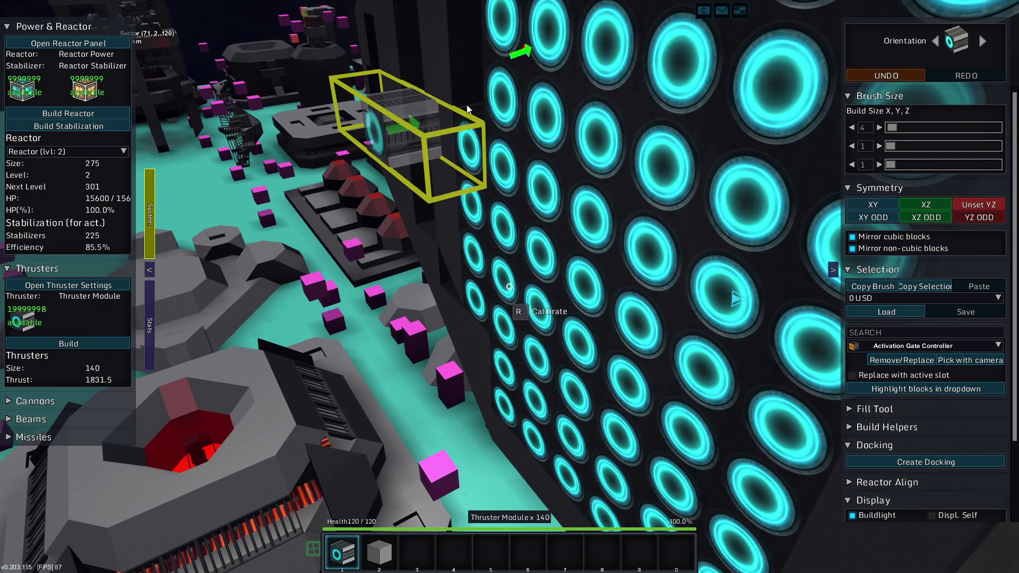
pyautogui.click(510, 286)
pyautogui.scroll(-1, 510, 287)
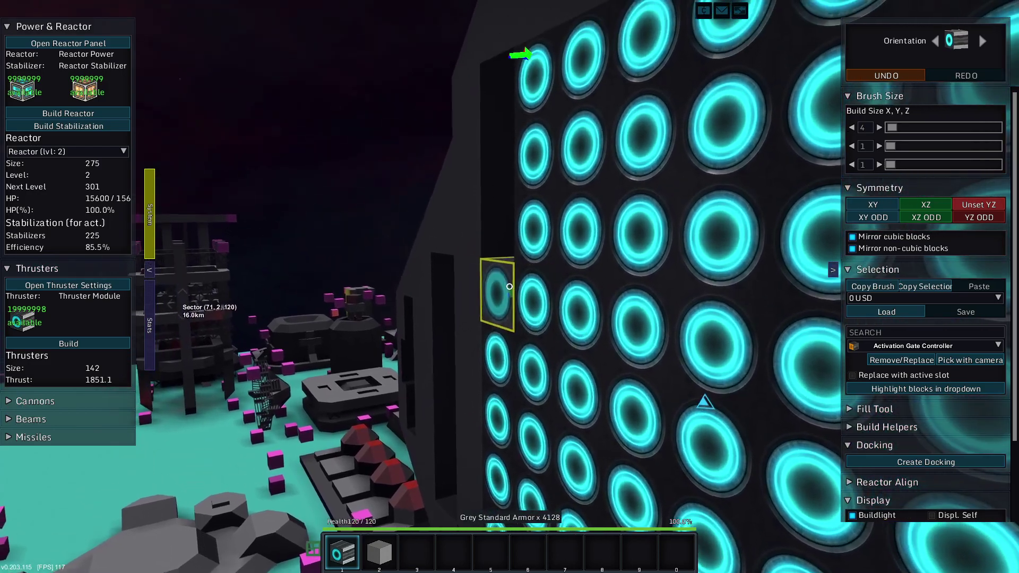
pyautogui.scroll(1, 510, 286)
pyautogui.click(510, 287)
pyautogui.scroll(-1, 511, 286)
pyautogui.click(510, 287)
pyautogui.scroll(-1, 510, 287)
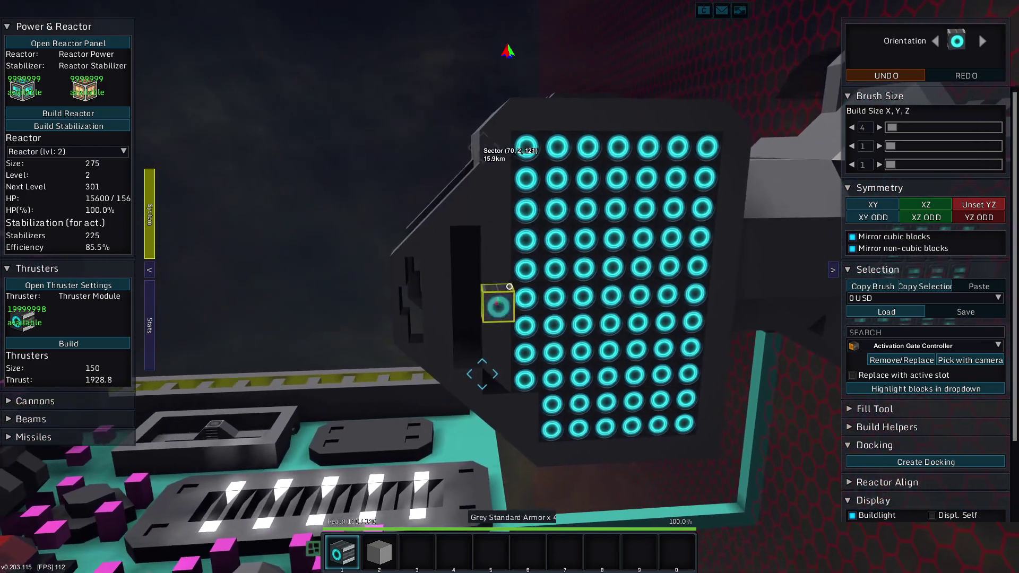
# Put Black Standard Armor from the inventory into hotbar slot 3
pyautogui.press('i')
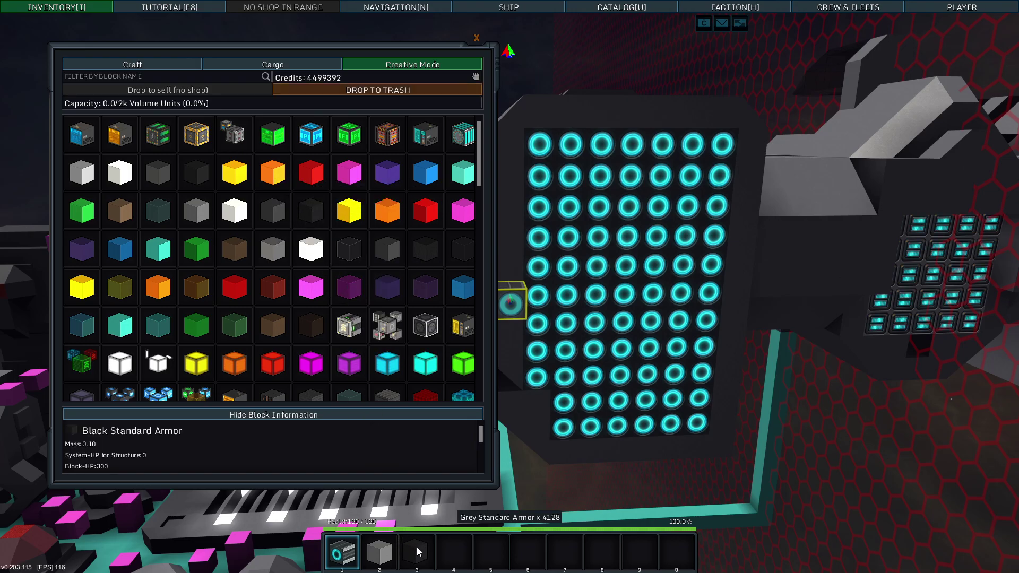
pyautogui.click(418, 551)
pyautogui.press('Escape')
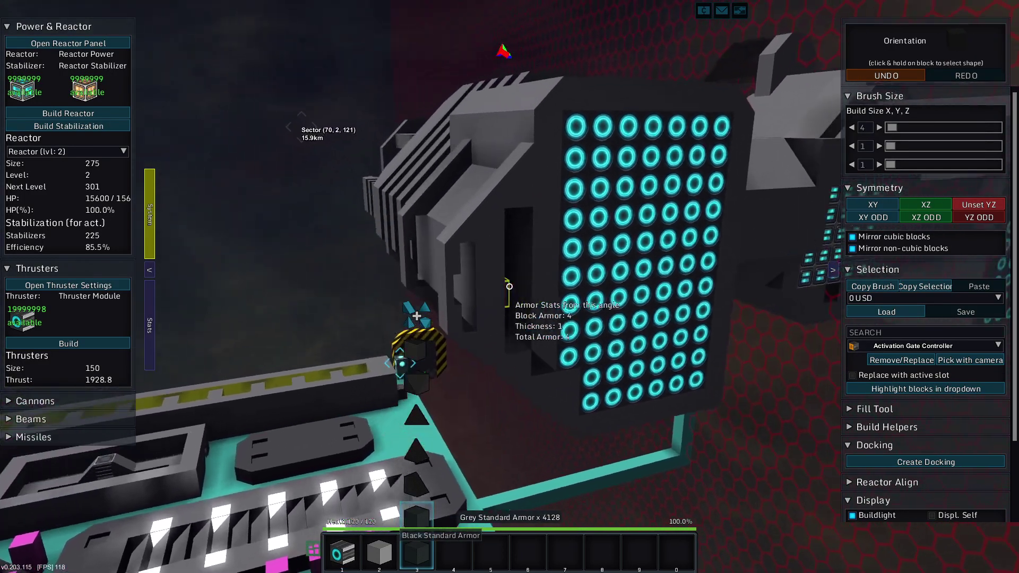
pyautogui.scroll(-1, 510, 286)
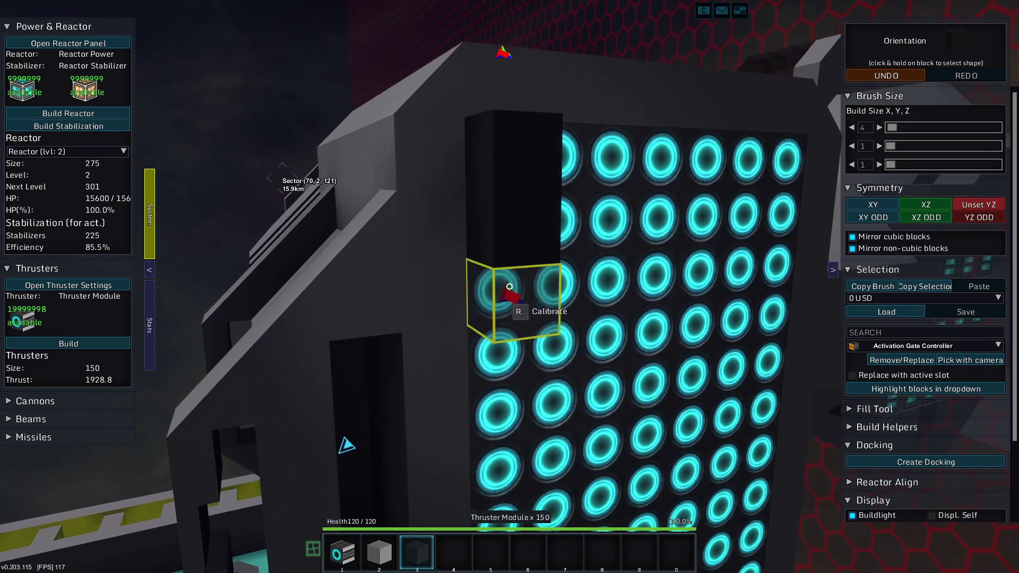
# Fly along the thruster array's lower, right and top edges to reach armor spots
pyautogui.press('s')
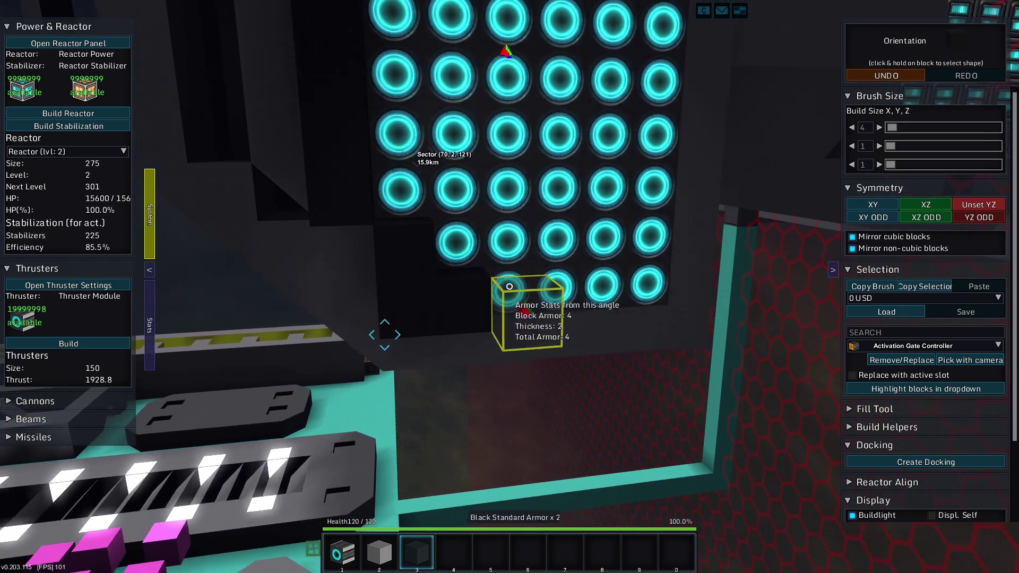
pyautogui.scroll(-1, 510, 286)
pyautogui.press('w')
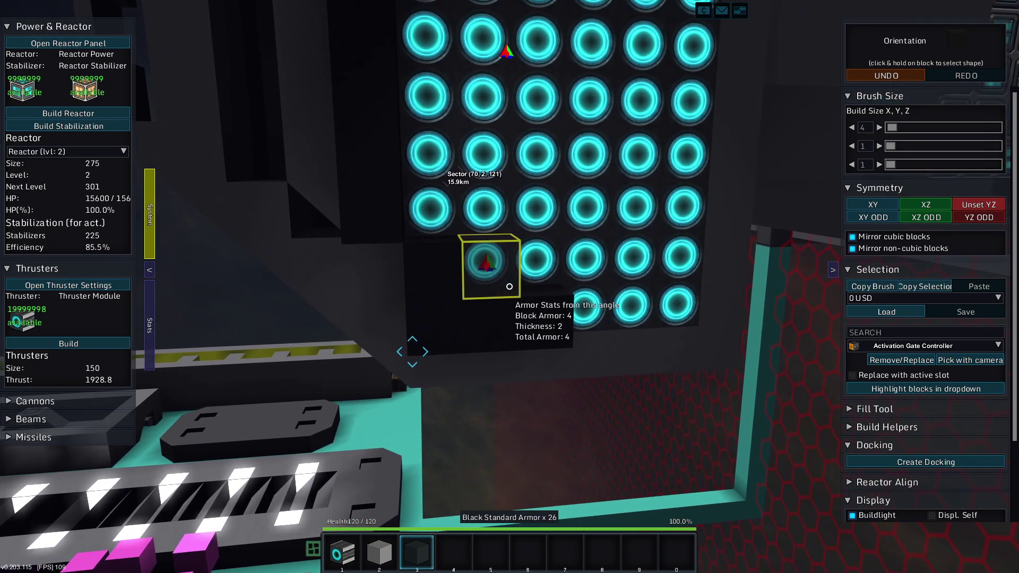
pyautogui.press('s')
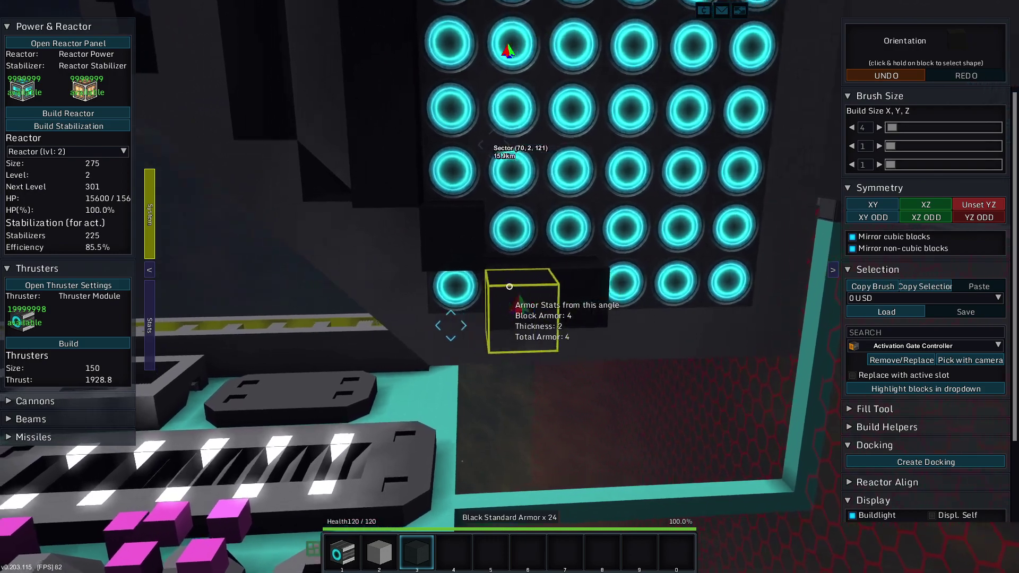
pyautogui.press('e')
pyautogui.press('d')
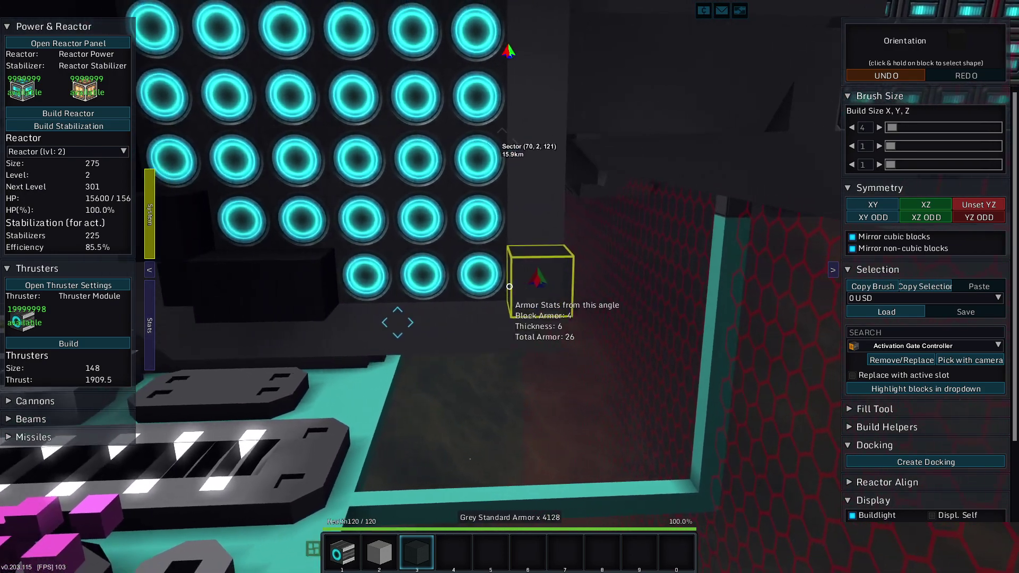
pyautogui.press('s')
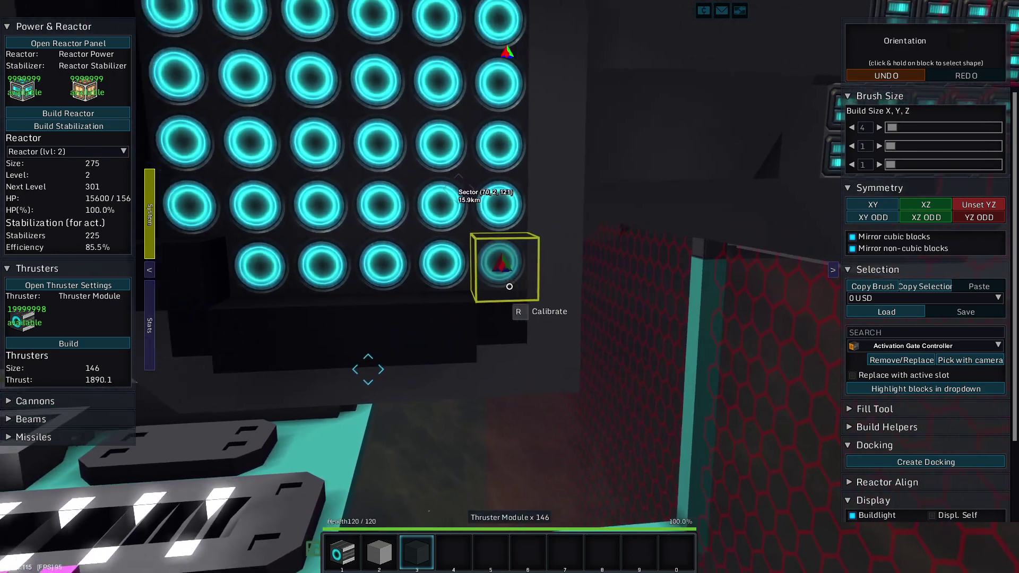
pyautogui.press('w')
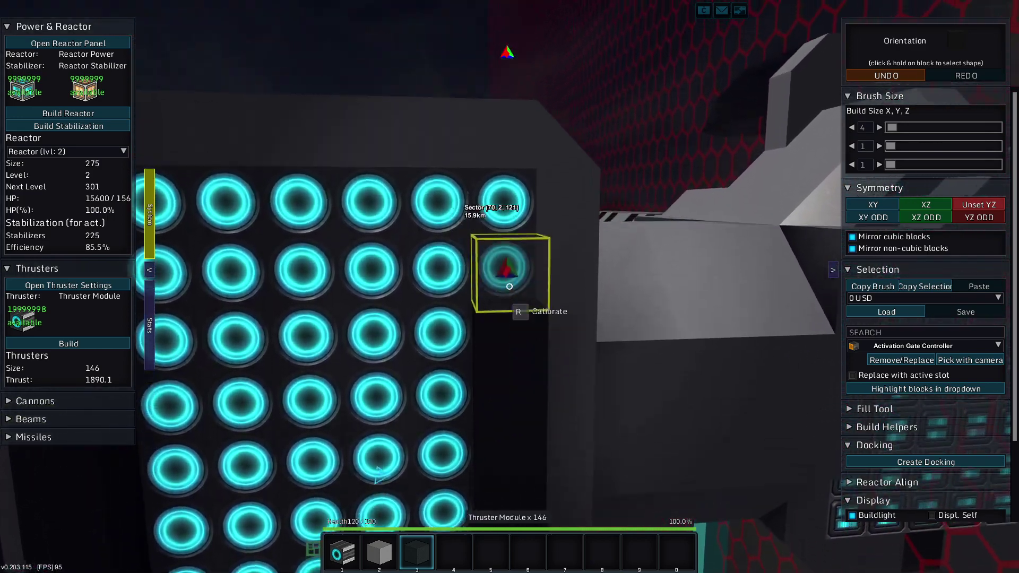
pyautogui.press('w')
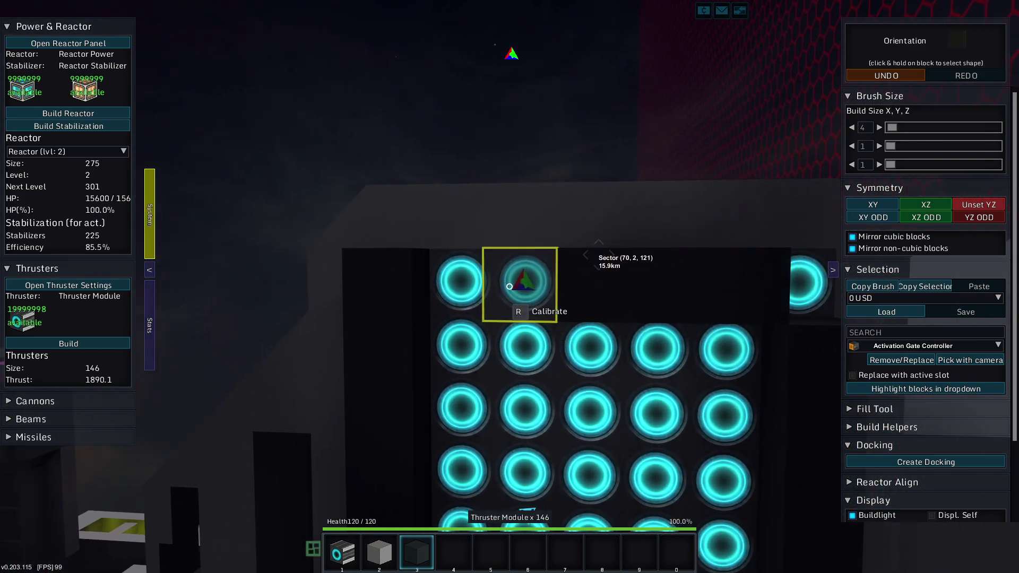
pyautogui.press('w')
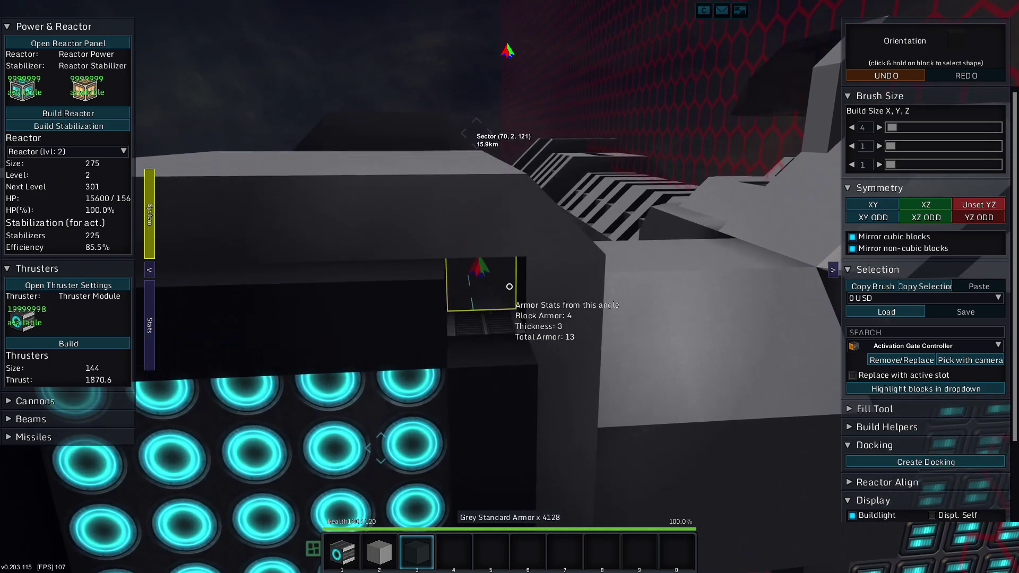
pyautogui.press('s')
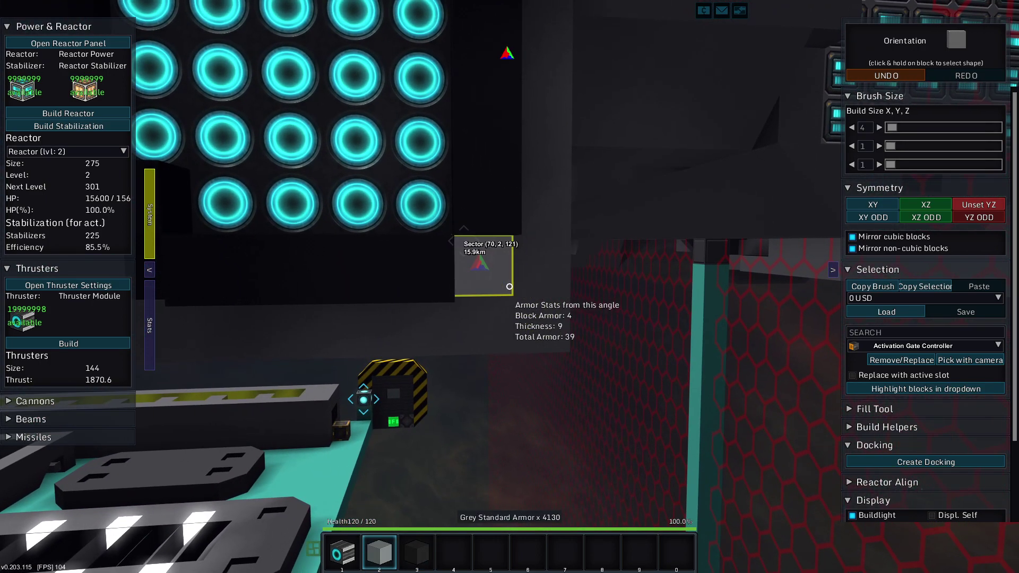
# Remove blocks below the thruster array, switching between grey wedges and black armor
pyautogui.rightClick(509, 286)
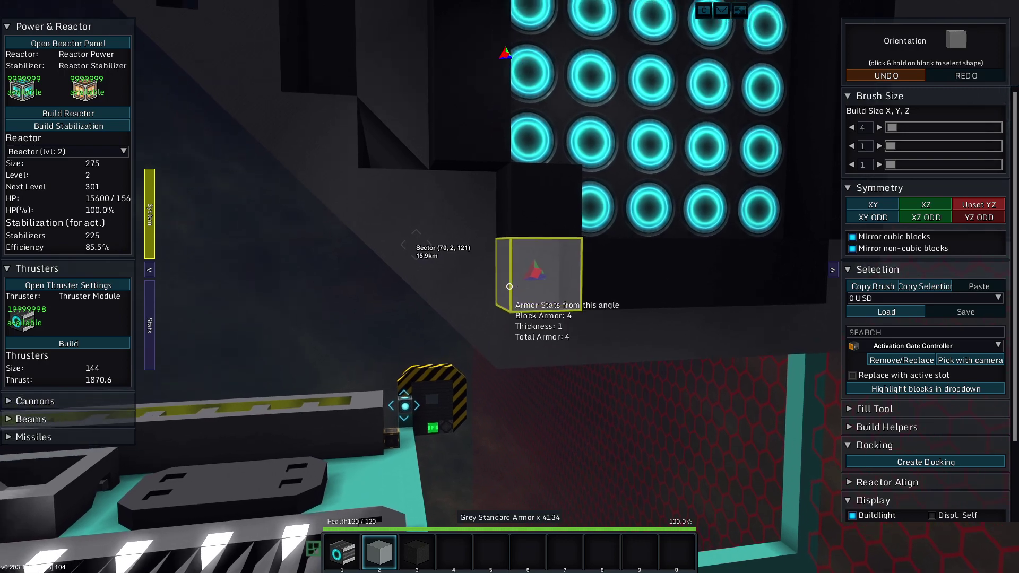
pyautogui.press('w')
pyautogui.scroll(-1, 509, 286)
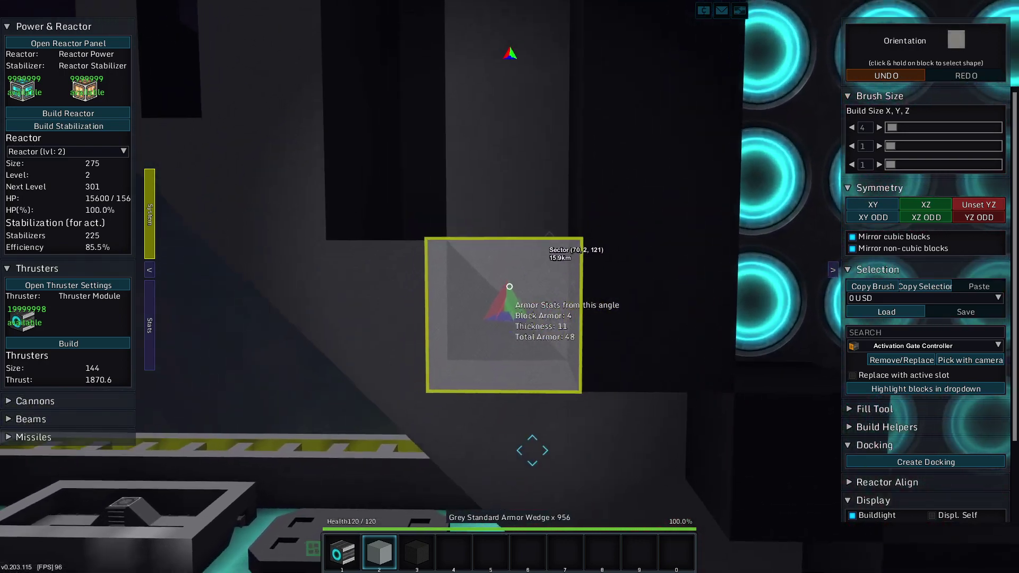
pyautogui.press('s')
pyautogui.scroll(-1, 509, 285)
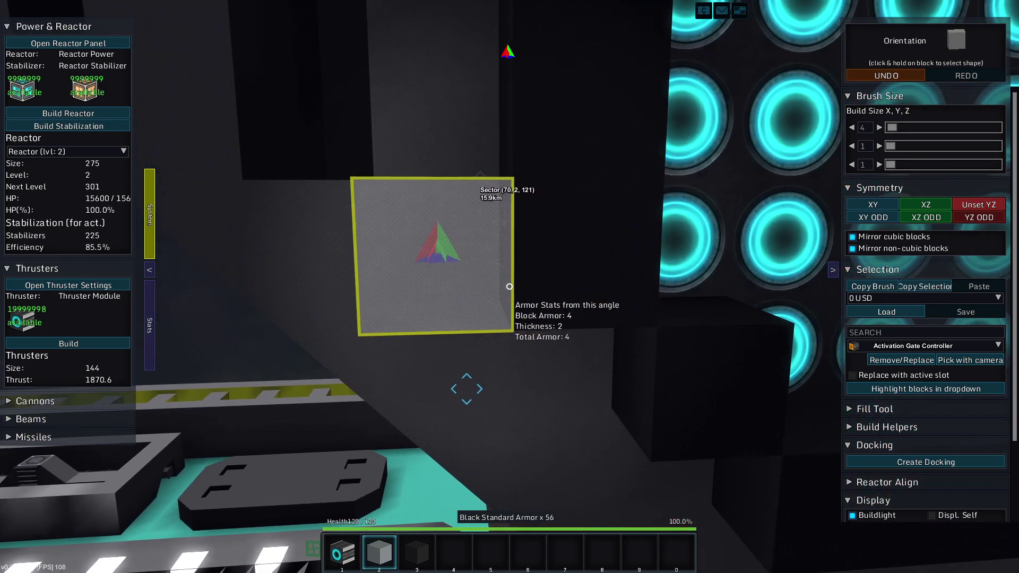
pyautogui.rightClick(508, 286)
pyautogui.press('s')
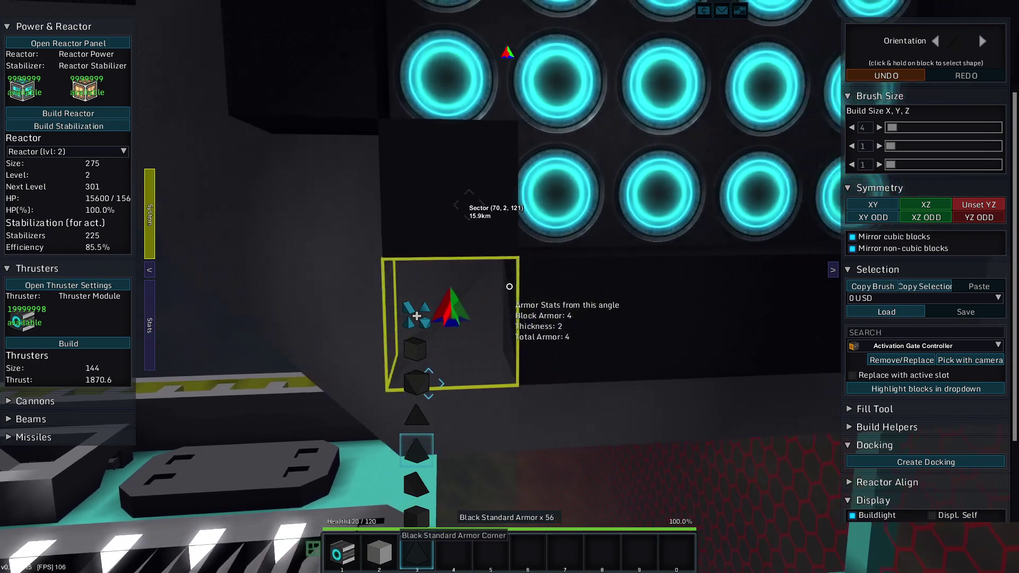
pyautogui.scroll(1, 509, 286)
pyautogui.press('s')
pyautogui.scroll(-1, 509, 285)
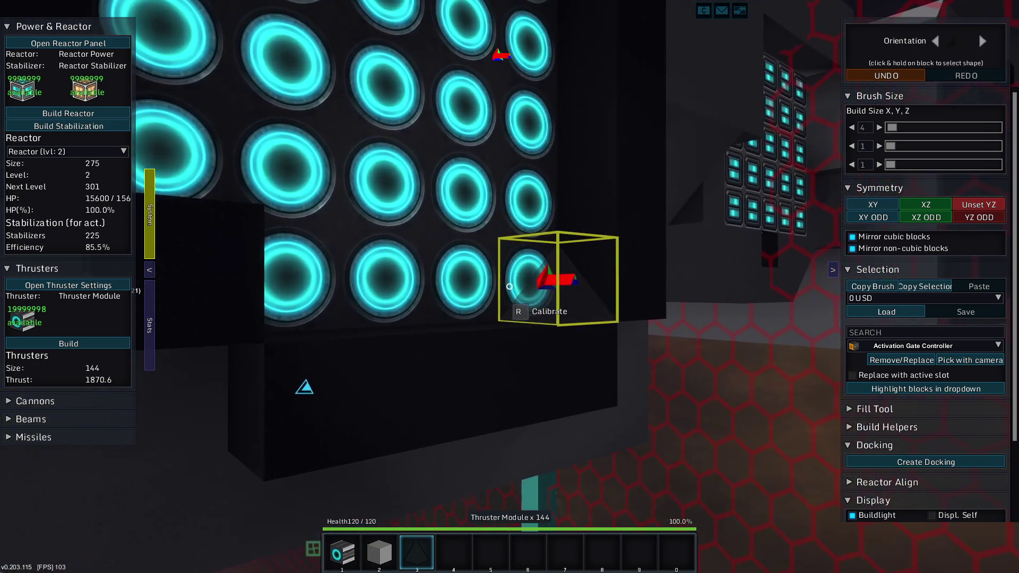
# Choose the black armor wedge and fly back in toward the thruster wall
pyautogui.press('w')
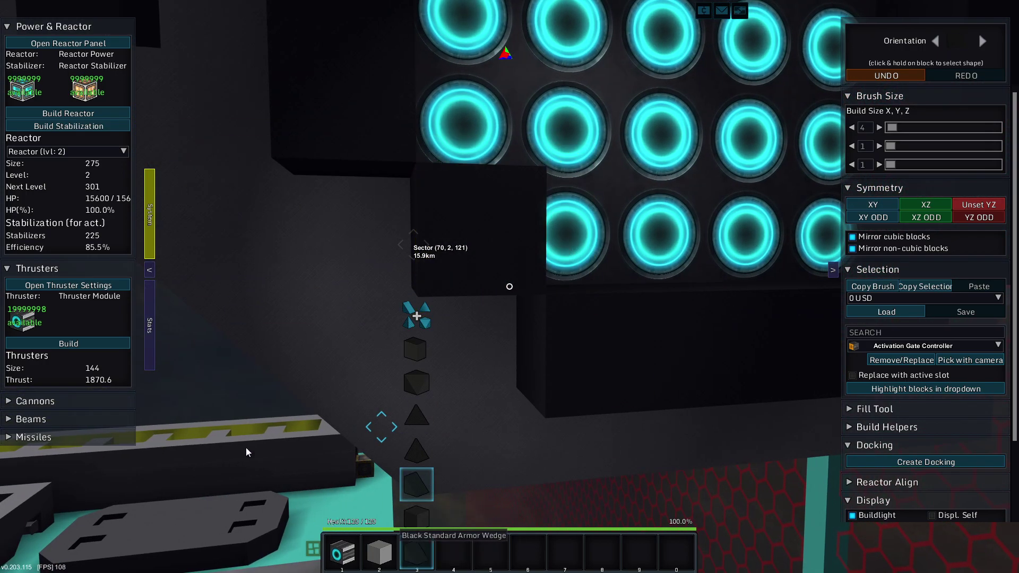
pyautogui.scroll(1, 403, 248)
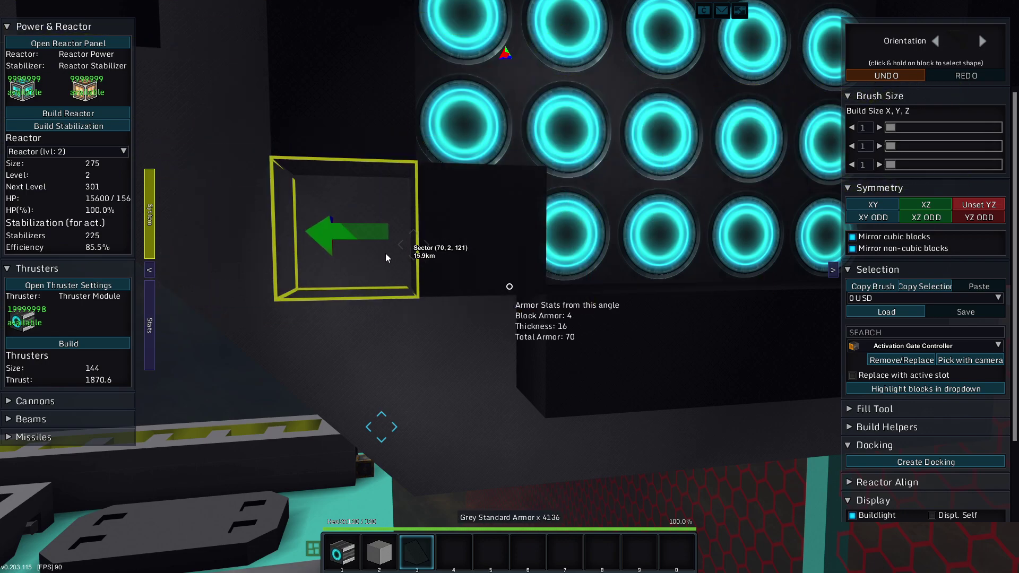
pyautogui.press('s')
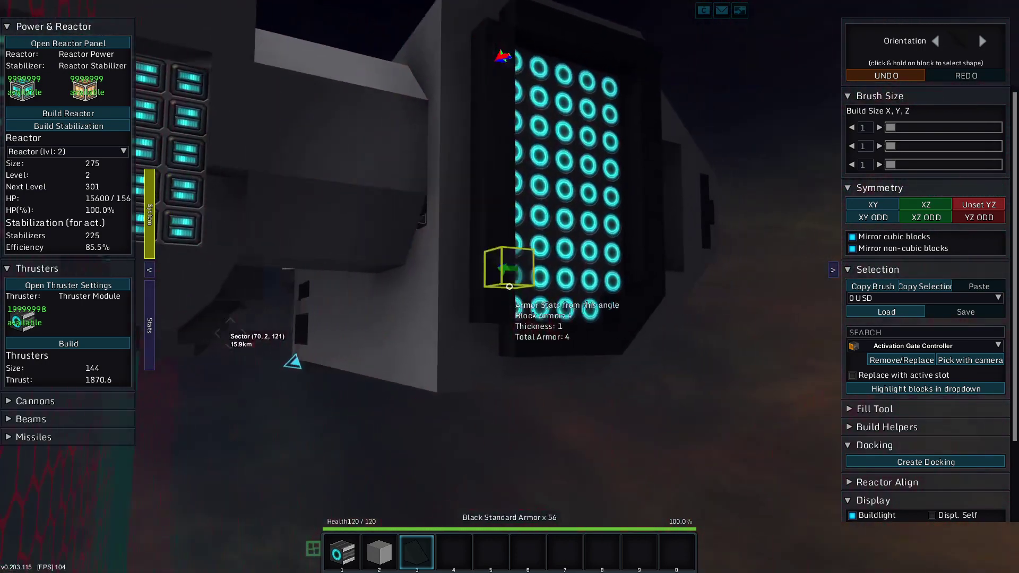
pyautogui.scroll(-1, 510, 287)
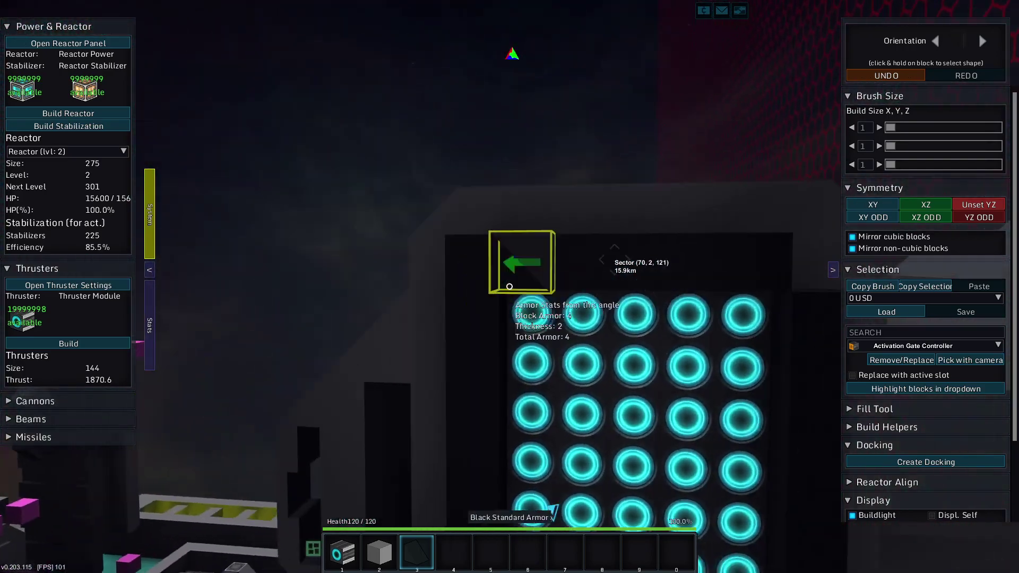
pyautogui.press('w')
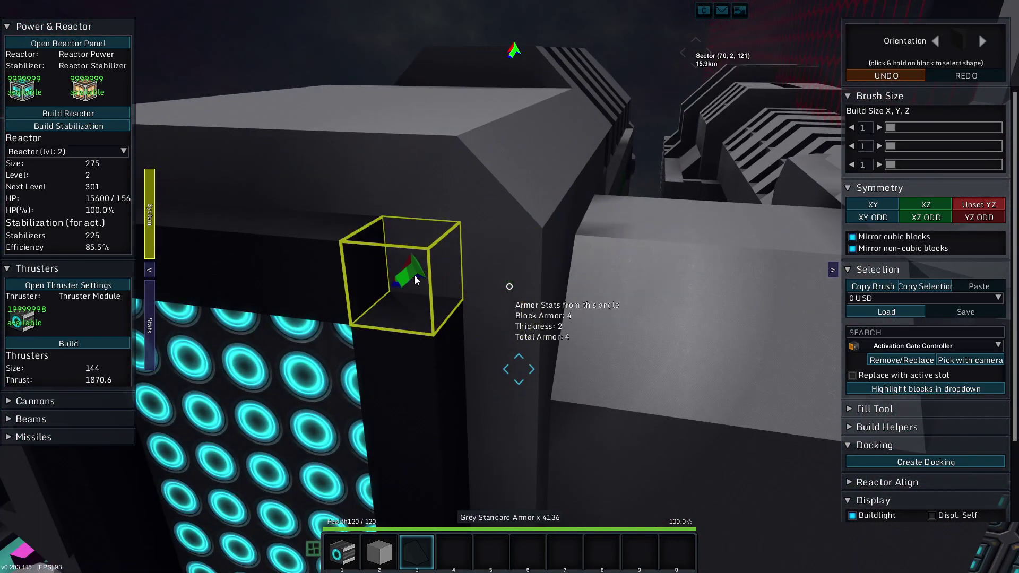
pyautogui.moveTo(415, 275); pyautogui.dragTo(509, 287)
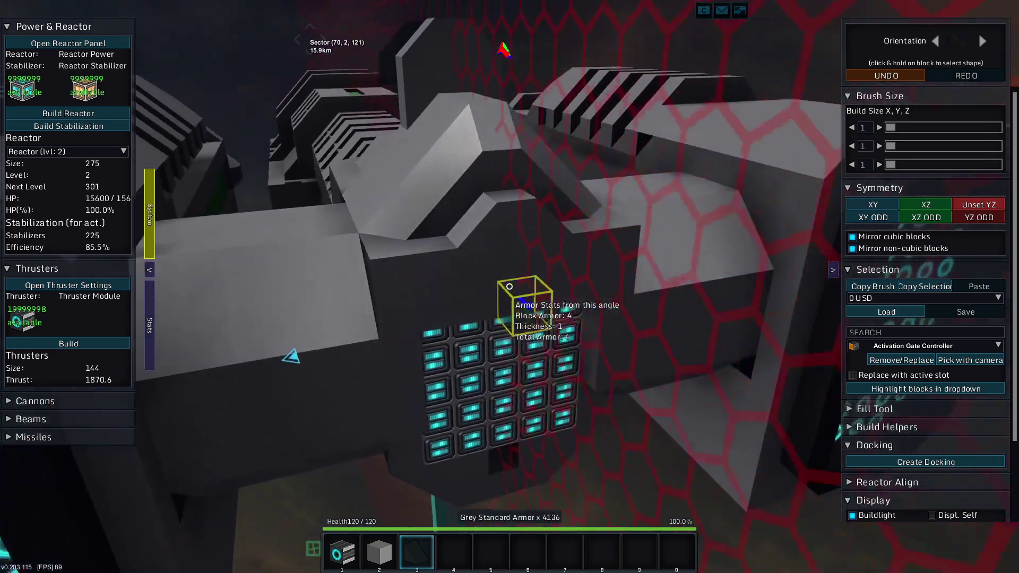
pyautogui.press('w')
pyautogui.scroll(-1, 510, 287)
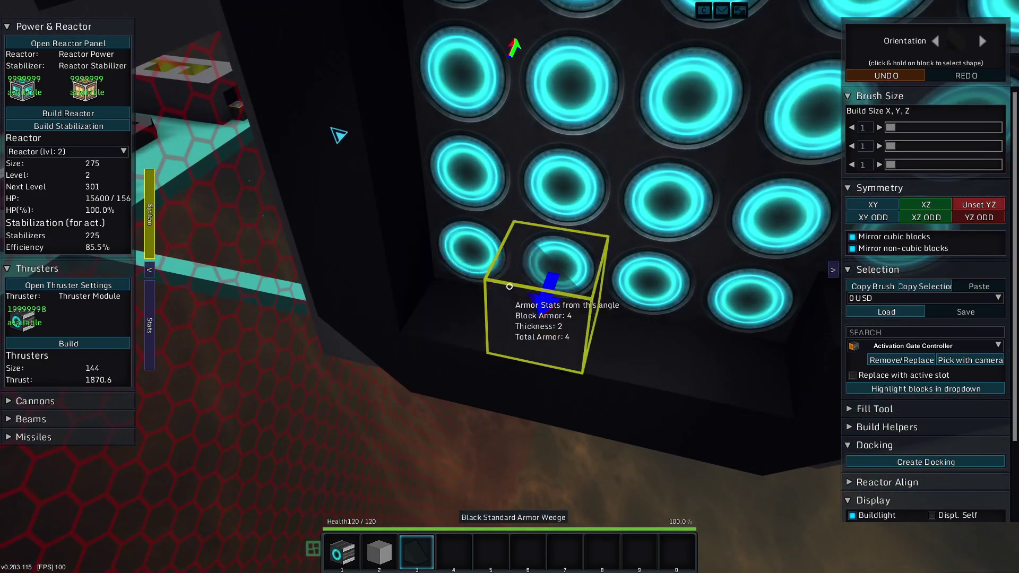
# Fly around the ship to inspect the thruster housing from several sides
pyautogui.press('s')
pyautogui.scroll(1, 509, 287)
pyautogui.press('s')
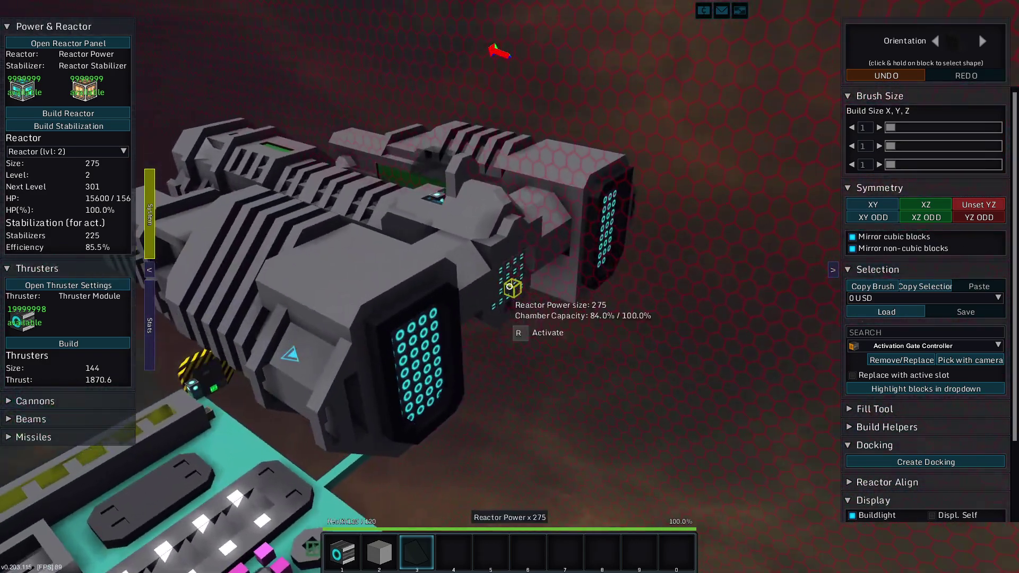
pyautogui.scroll(-1, 510, 287)
pyautogui.press('w')
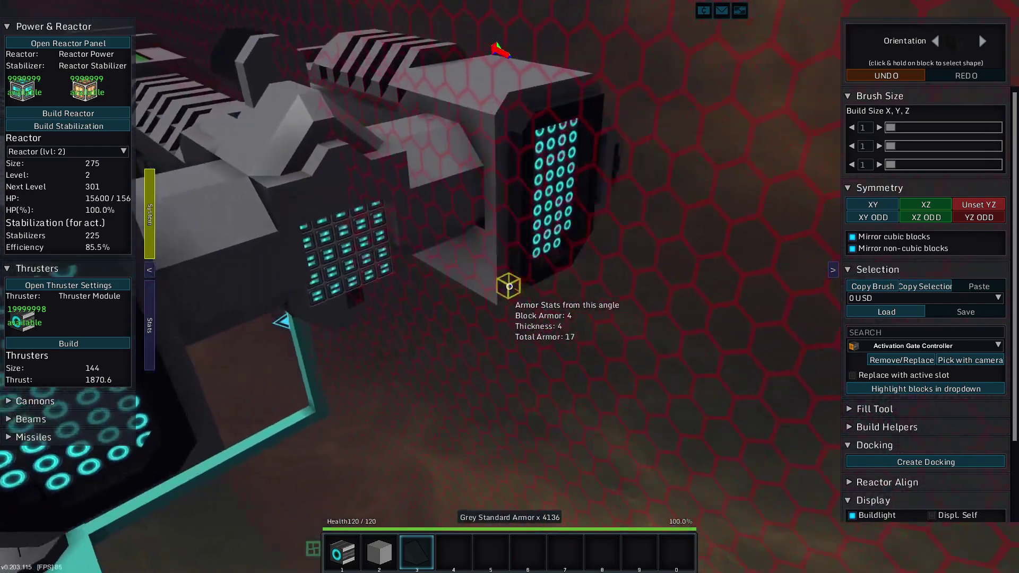
pyautogui.press('s')
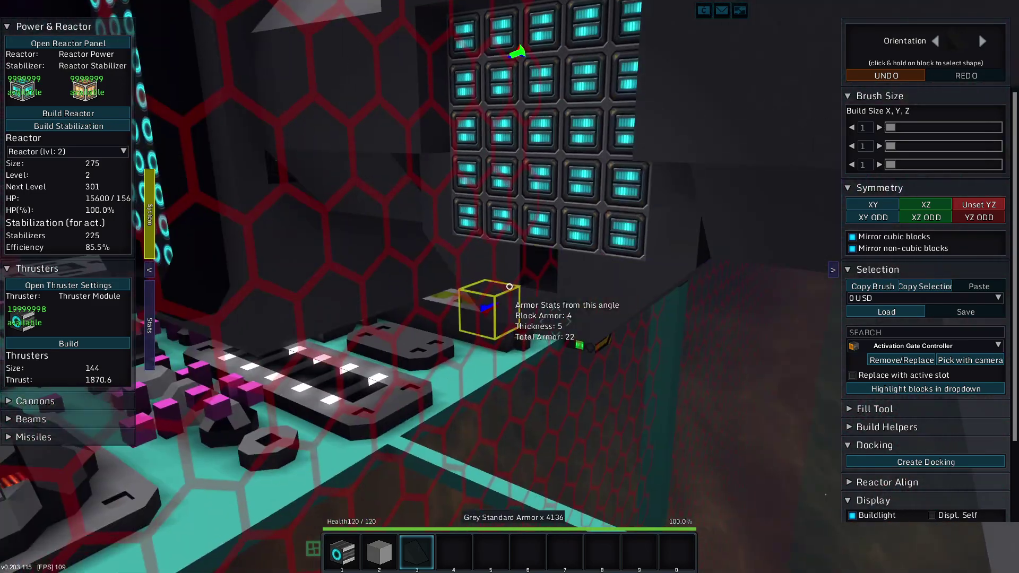
pyautogui.scroll(-1, 510, 287)
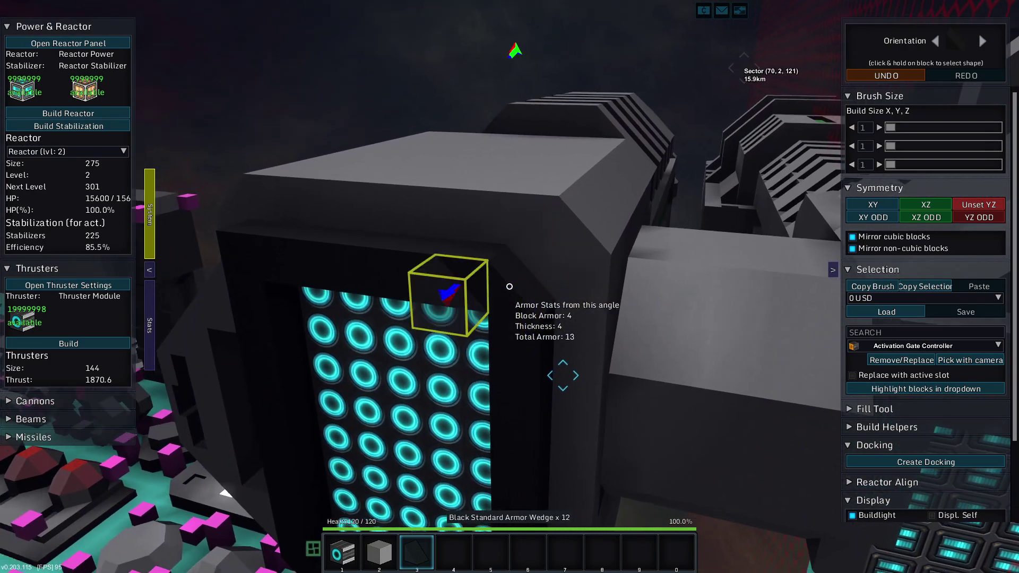
pyautogui.press('w')
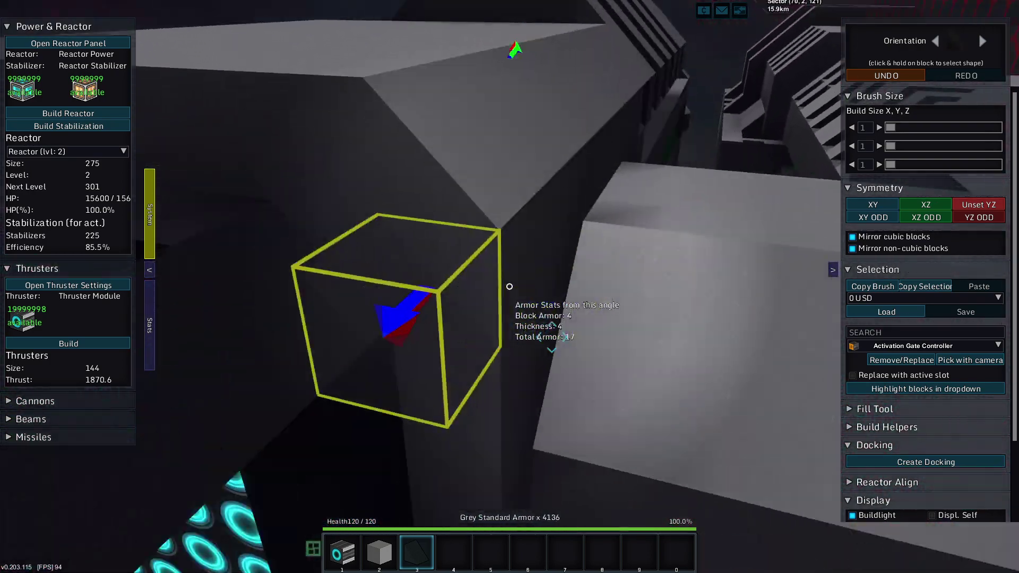
pyautogui.scroll(-1, 509, 287)
pyautogui.press('w')
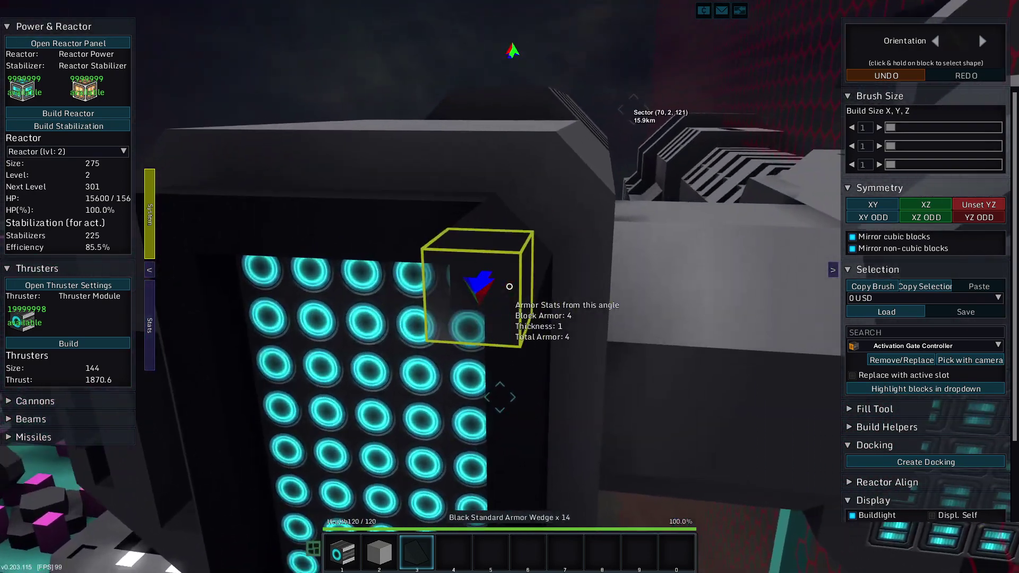
pyautogui.press('s')
pyautogui.scroll(-1, 510, 287)
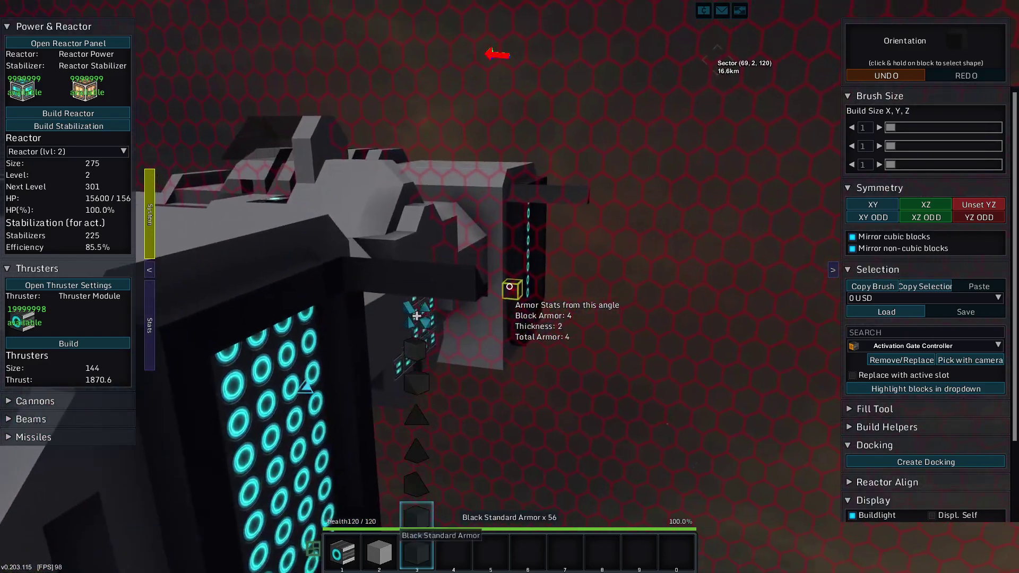
pyautogui.press('w')
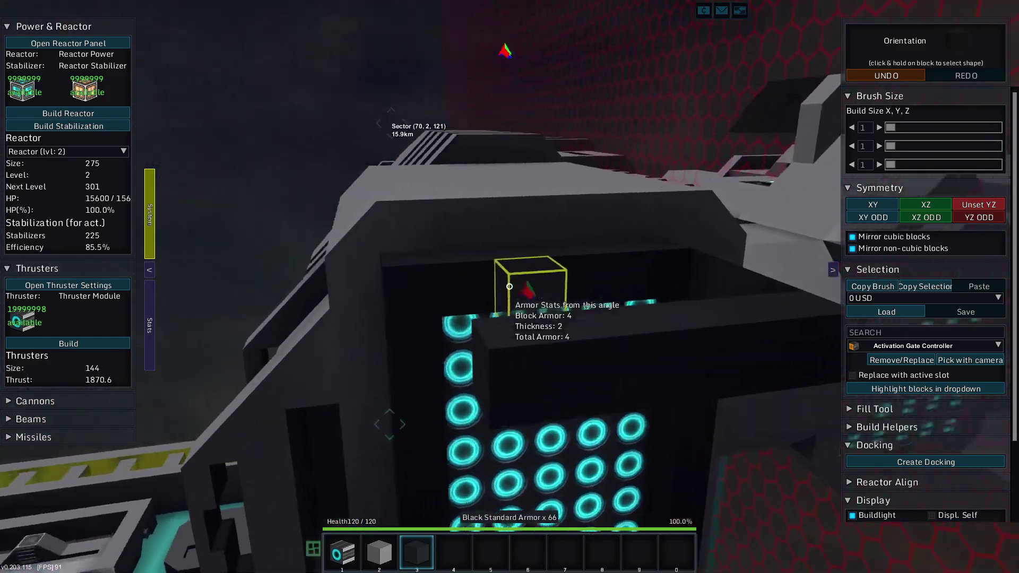
pyautogui.press('w')
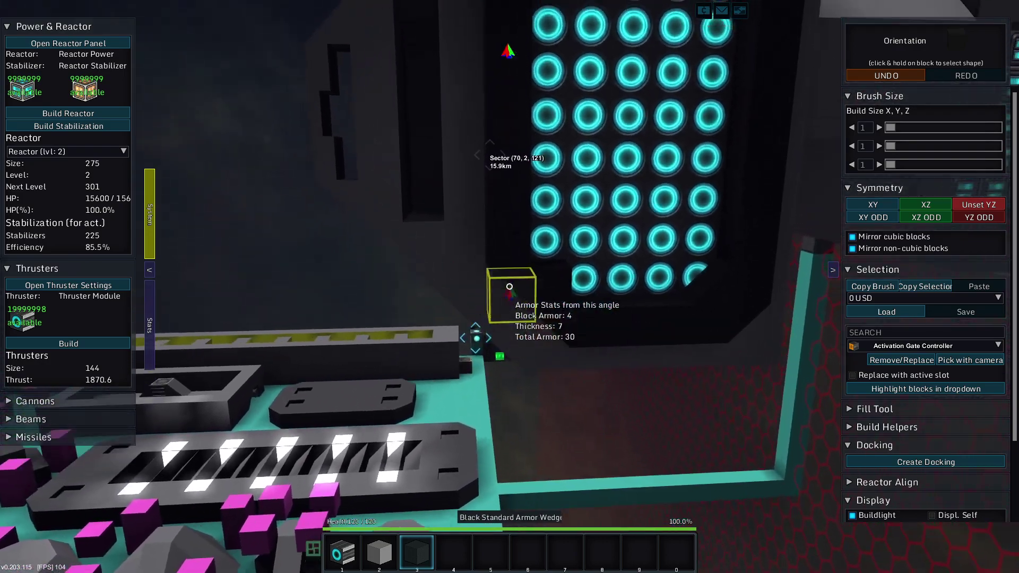
pyautogui.scroll(-1, 510, 287)
pyautogui.scroll(1, 510, 287)
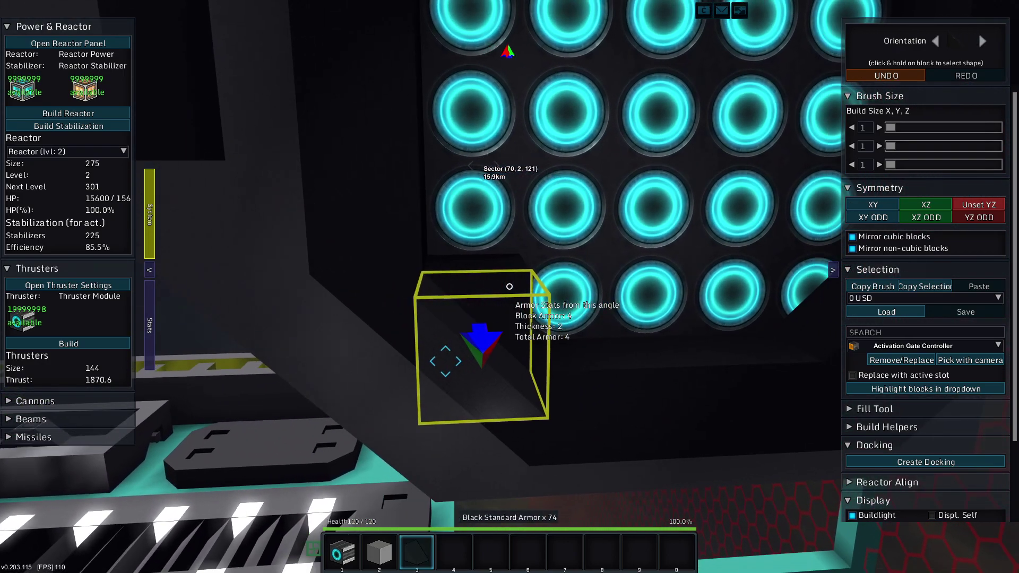
pyautogui.scroll(-1, 509, 286)
# Circle to the rear thruster wall and set the brush depth to 4
pyautogui.press('w')
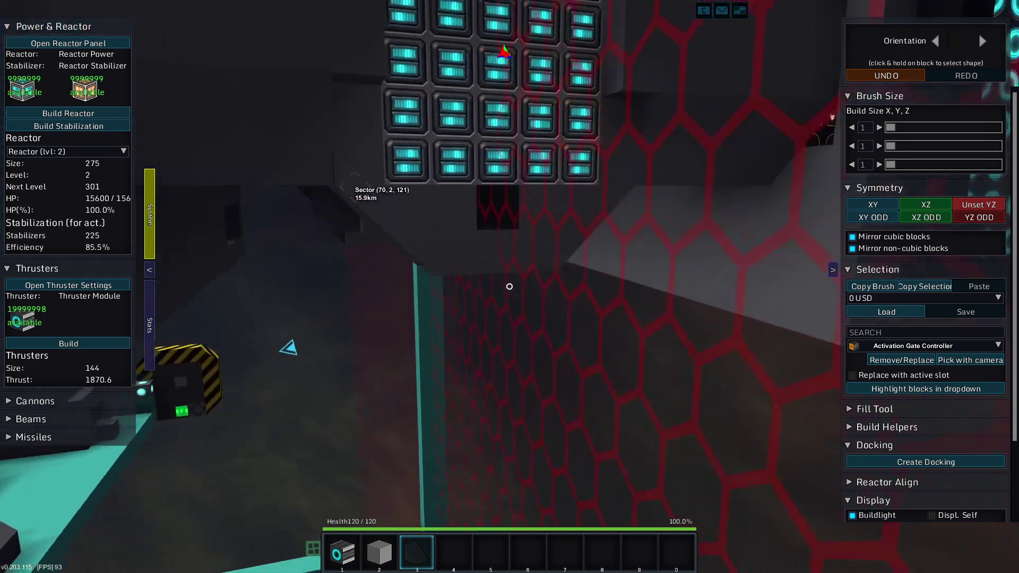
pyautogui.press('w')
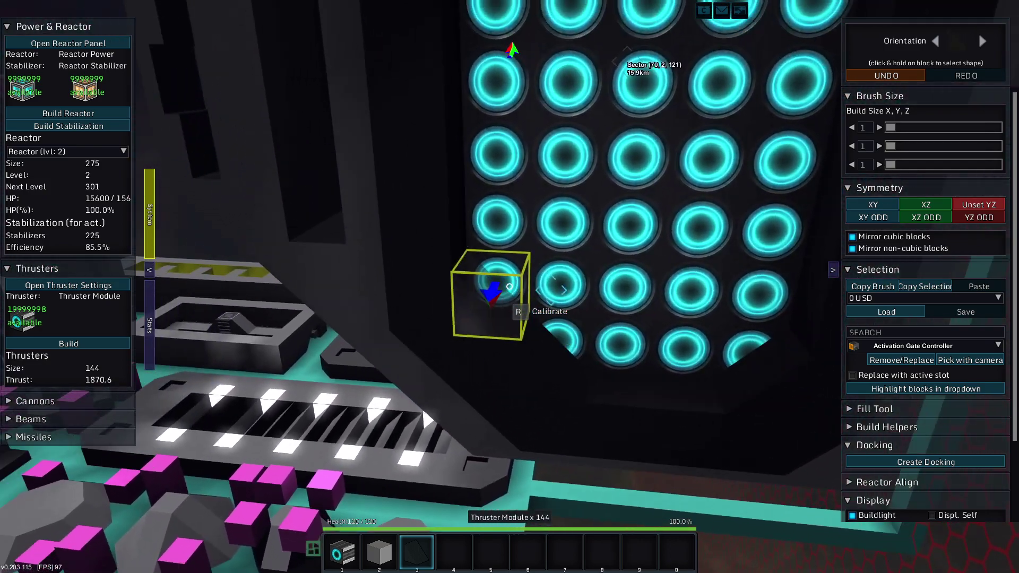
pyautogui.scroll(-1, 509, 287)
pyautogui.press('w')
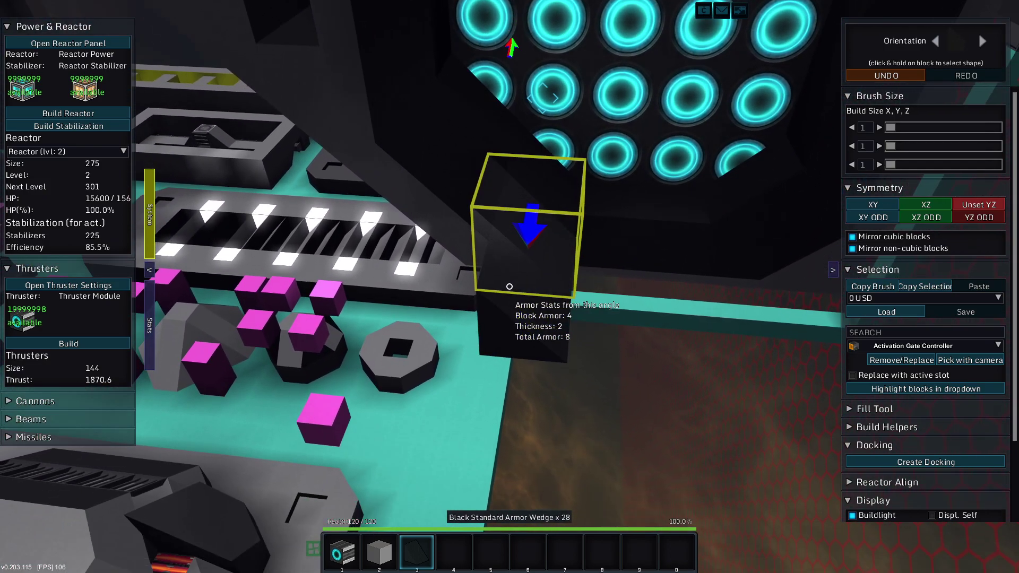
pyautogui.press('w')
pyautogui.scroll(1, 510, 287)
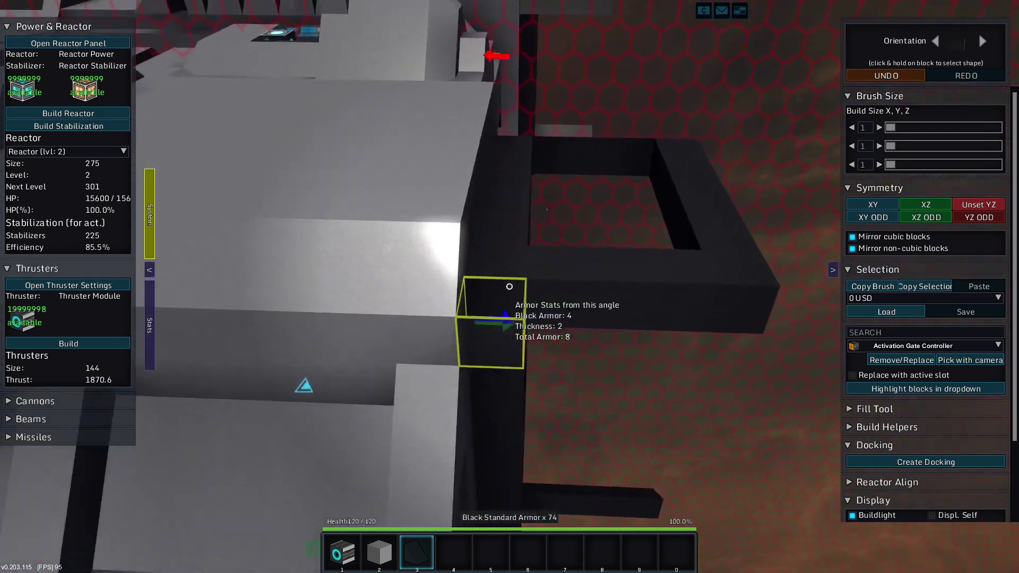
pyautogui.press('w')
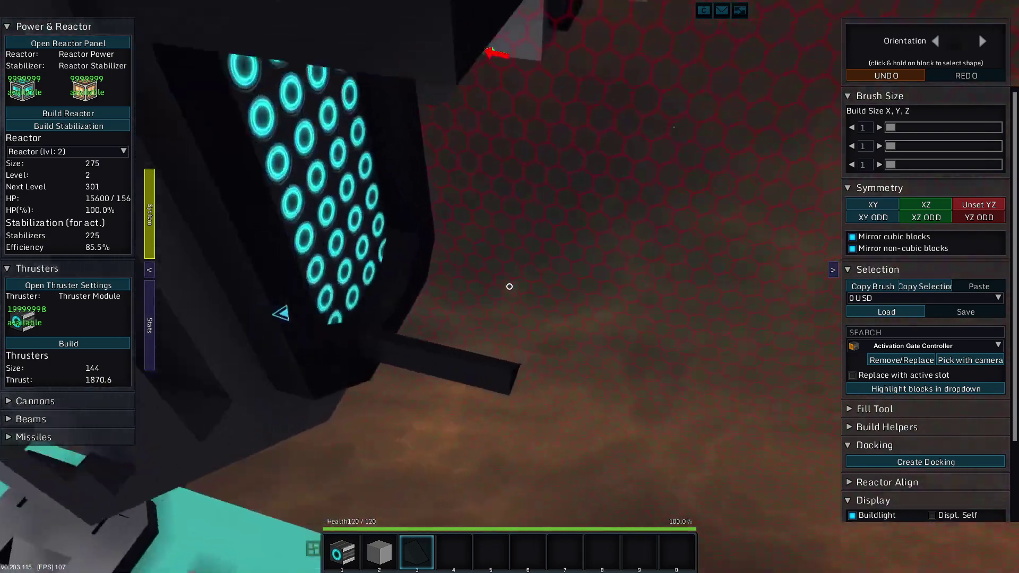
pyautogui.press('w')
pyautogui.scroll(-1, 510, 287)
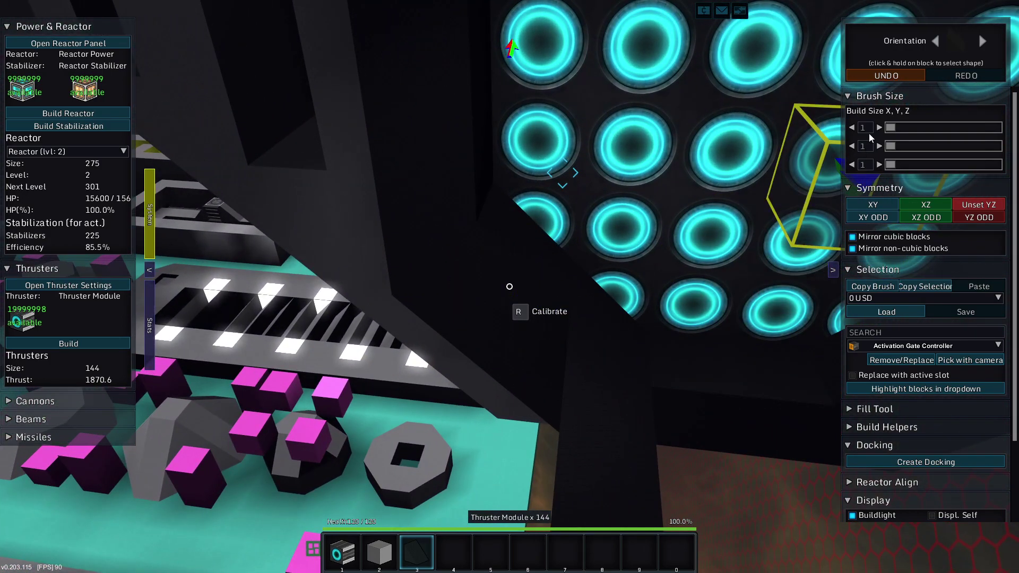
pyautogui.click(879, 164)
# Maneuver below and beside the thruster housing to reach the rear hull
pyautogui.press('w')
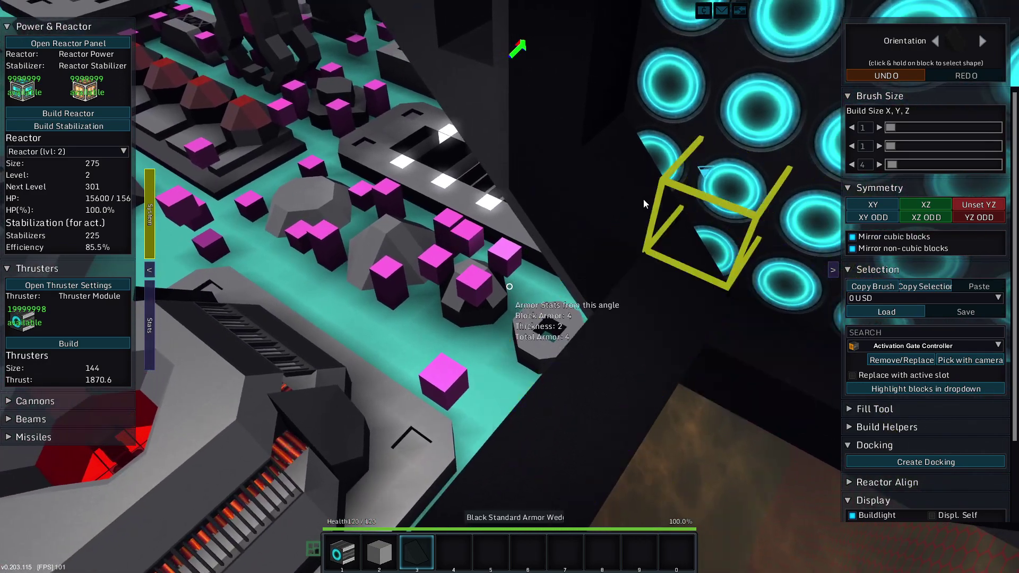
pyautogui.press('w')
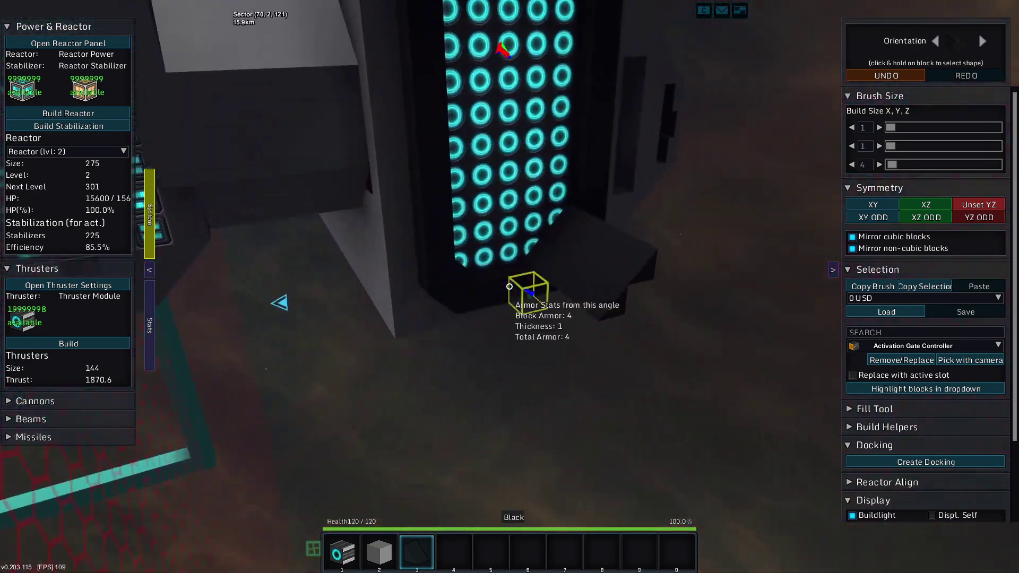
pyautogui.scroll(-1, 510, 287)
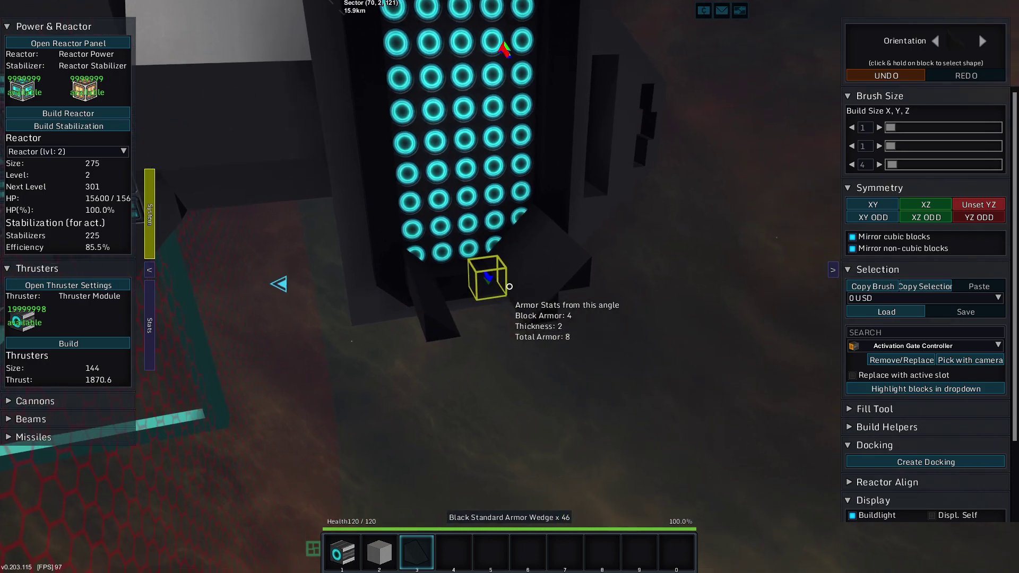
pyautogui.press('w')
pyautogui.scroll(-1, 509, 288)
pyautogui.press('w')
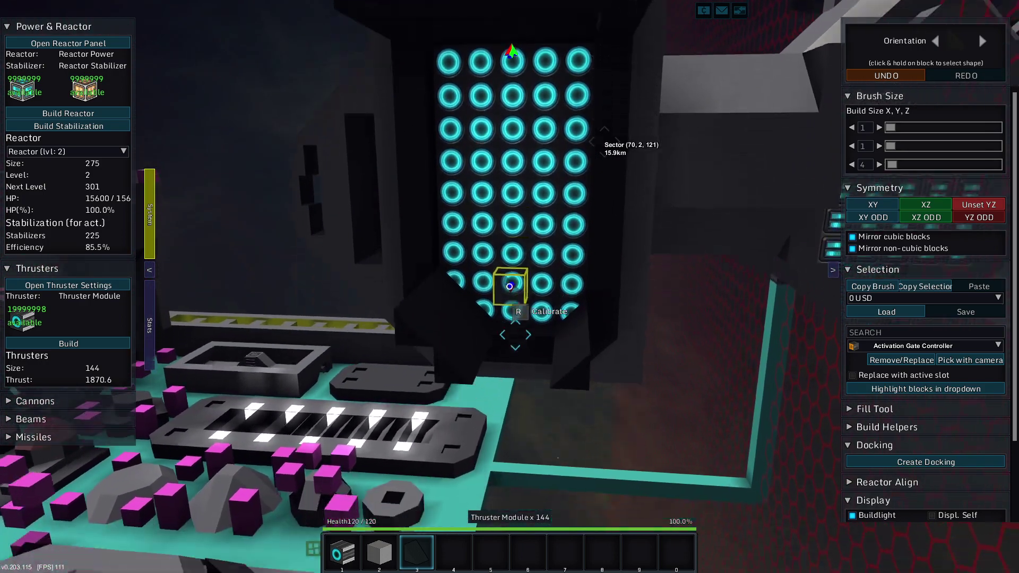
pyautogui.scroll(1, 510, 287)
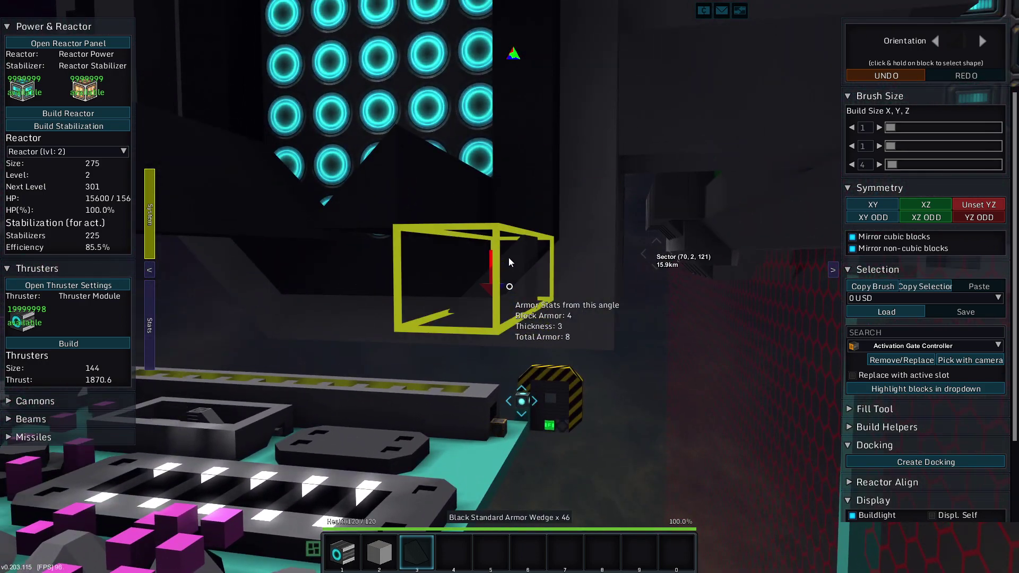
pyautogui.scroll(-1, 510, 287)
pyautogui.moveTo(509, 258)
pyautogui.mouseDown()
pyautogui.moveTo(508, 286)
pyautogui.moveTo(504, 251)
pyautogui.mouseUp()
pyautogui.press('s')
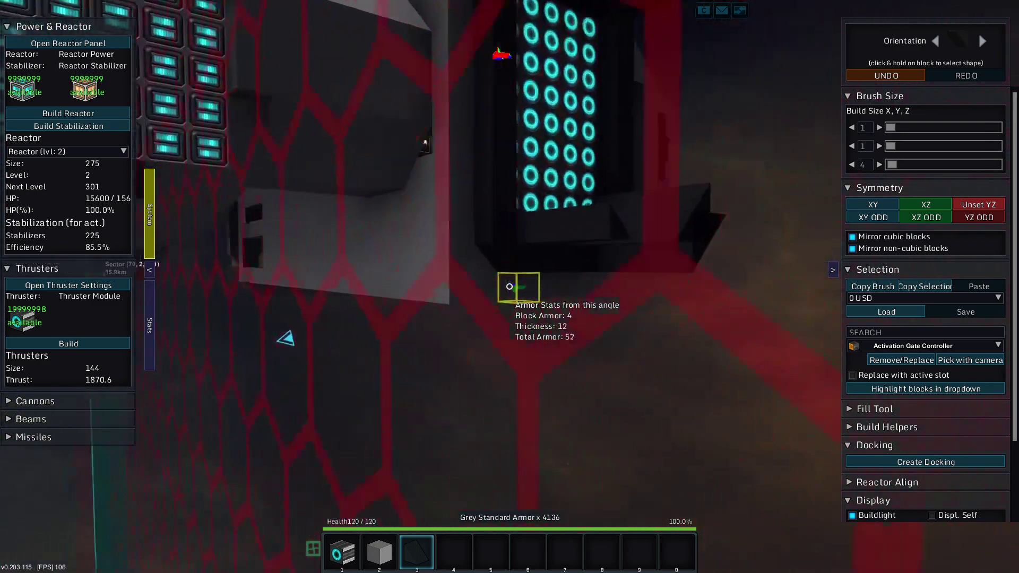
pyautogui.press('s')
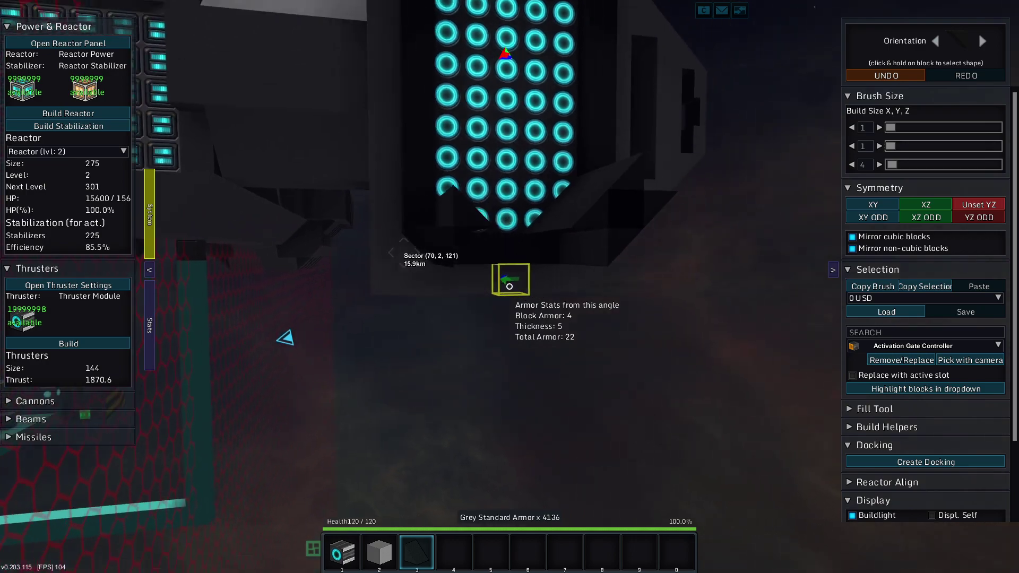
pyautogui.scroll(-1, 509, 286)
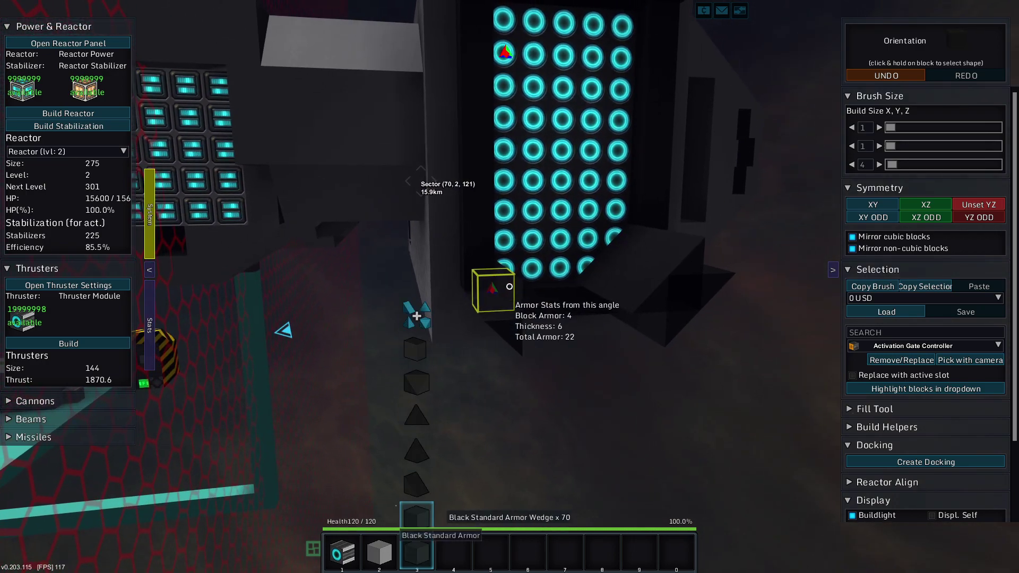
pyautogui.press('s')
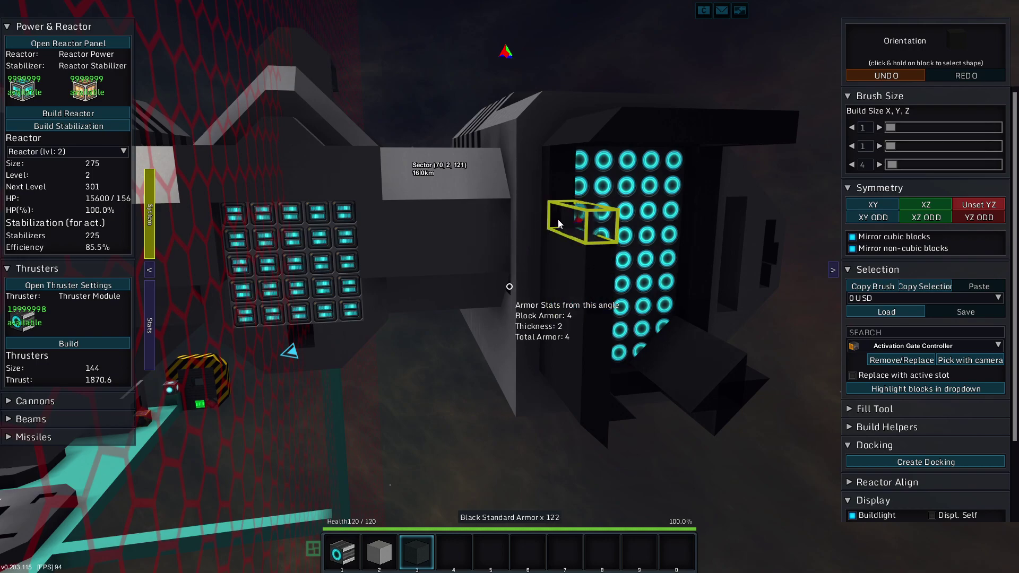
pyautogui.press('w')
pyautogui.scroll(-1, 509, 287)
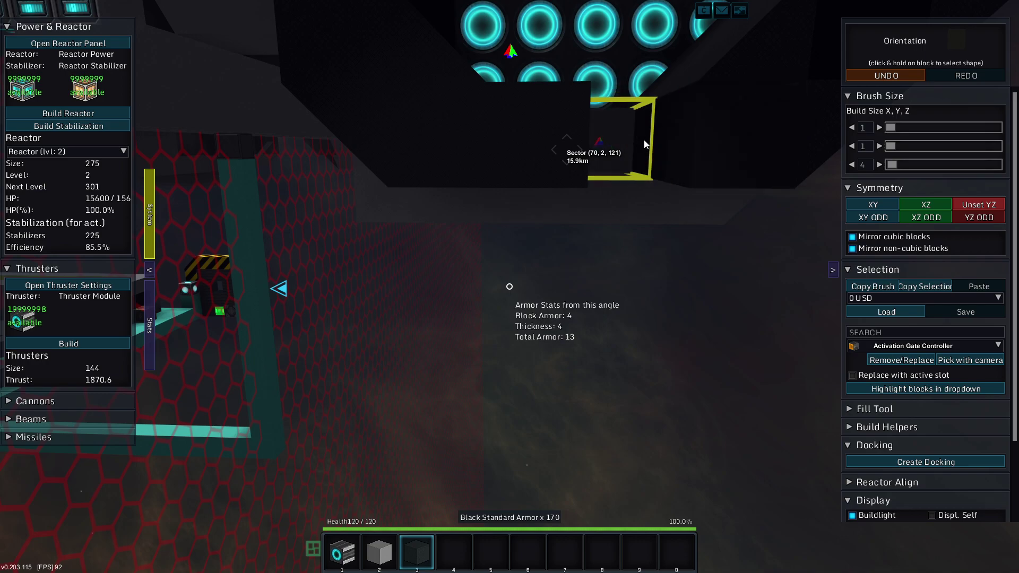
pyautogui.press('w')
pyautogui.scroll(-1, 510, 287)
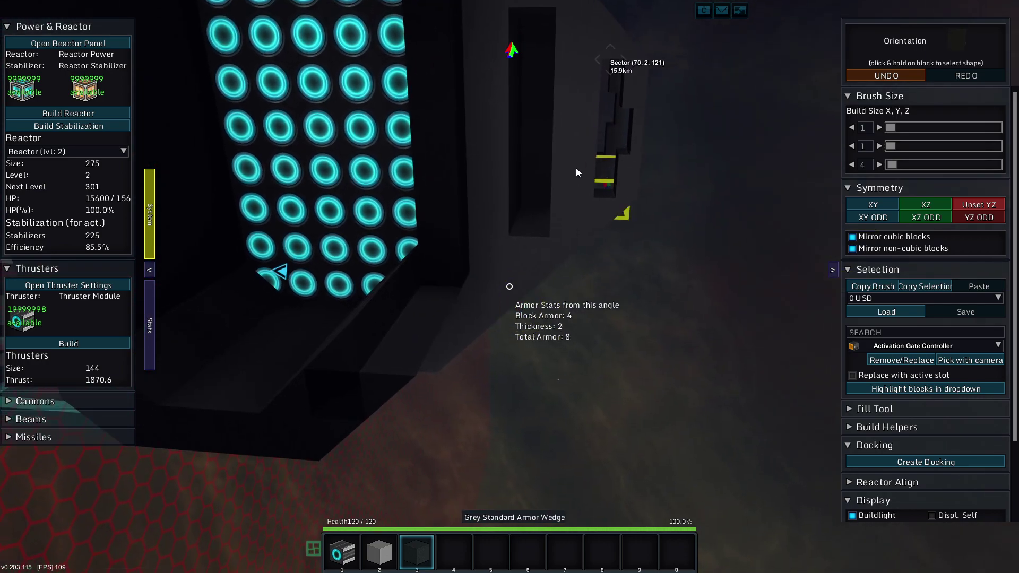
pyautogui.press('w')
pyautogui.scroll(-1, 509, 287)
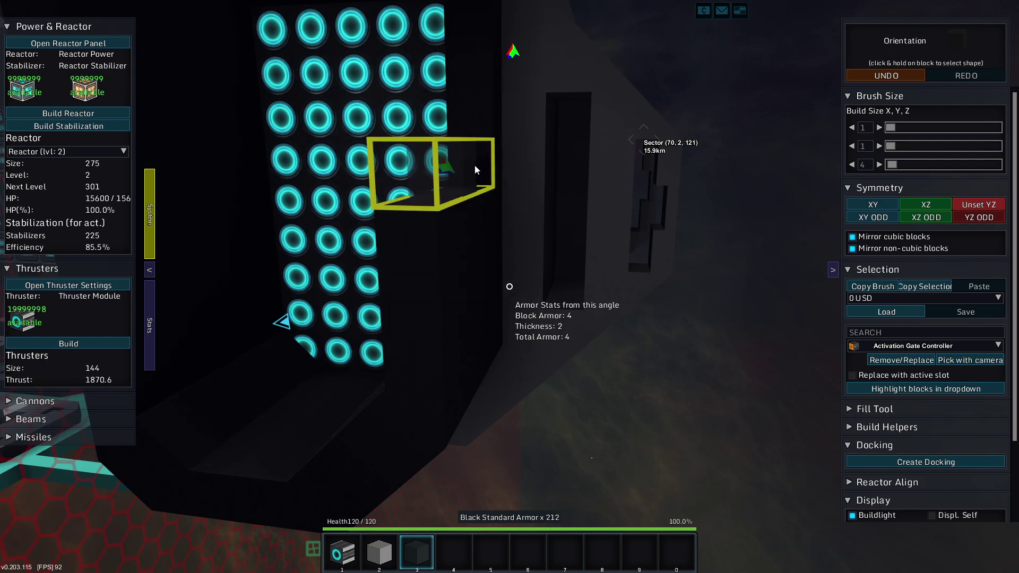
pyautogui.press('s')
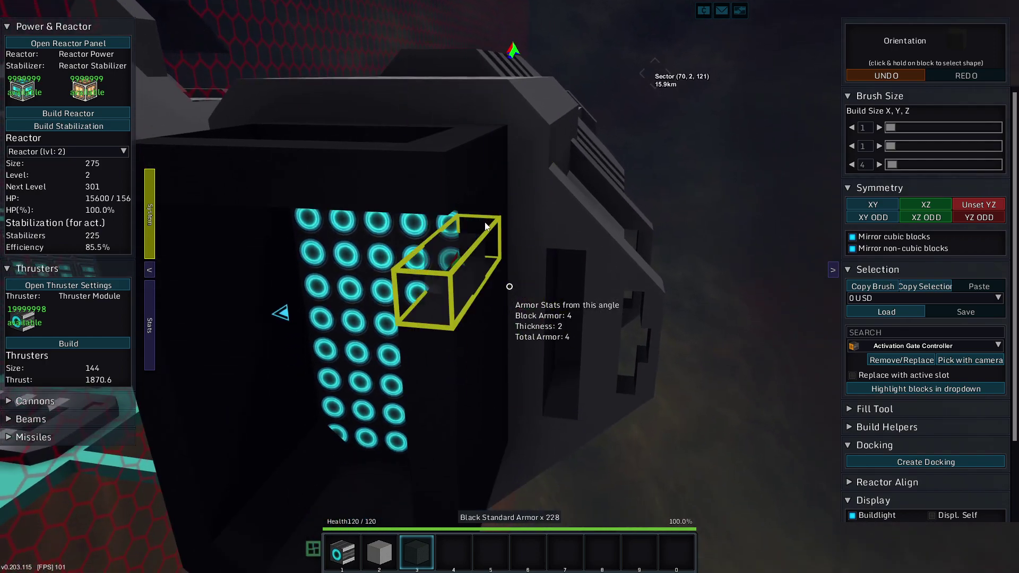
# Remove black armor above the thruster grid, then undo that removal
pyautogui.rightClick(487, 227)
pyautogui.press('s')
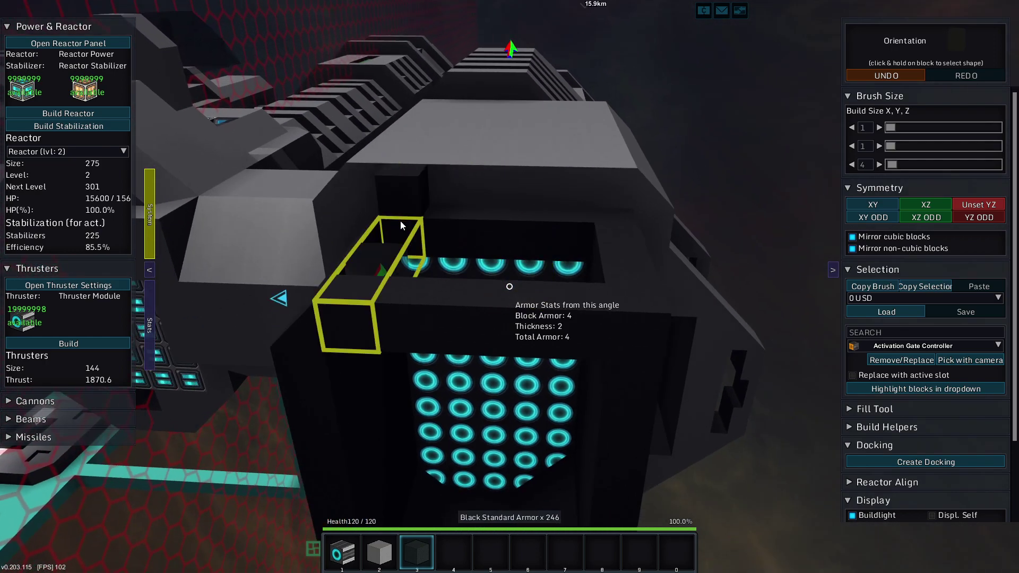
pyautogui.click(887, 75)
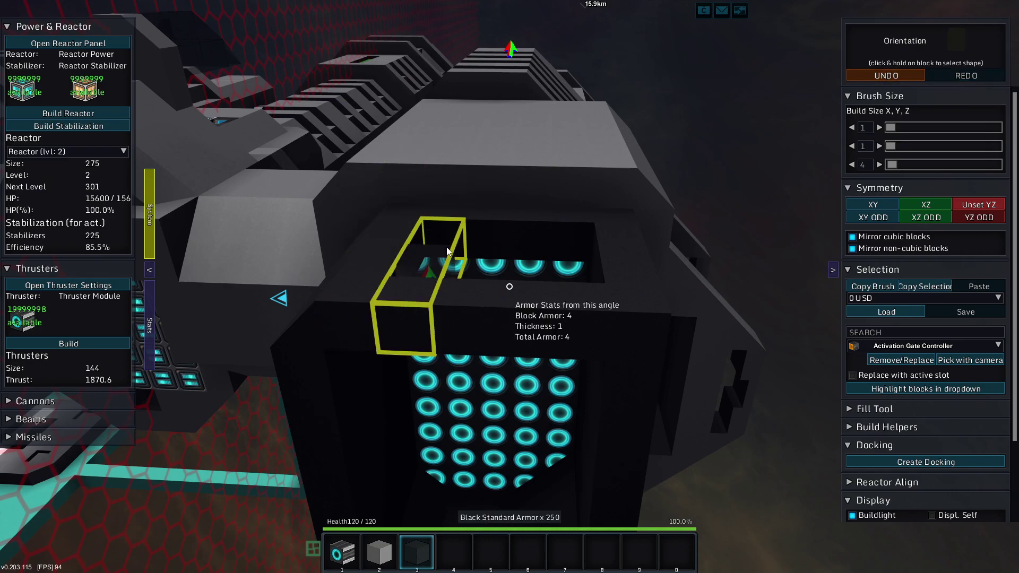
pyautogui.press('s')
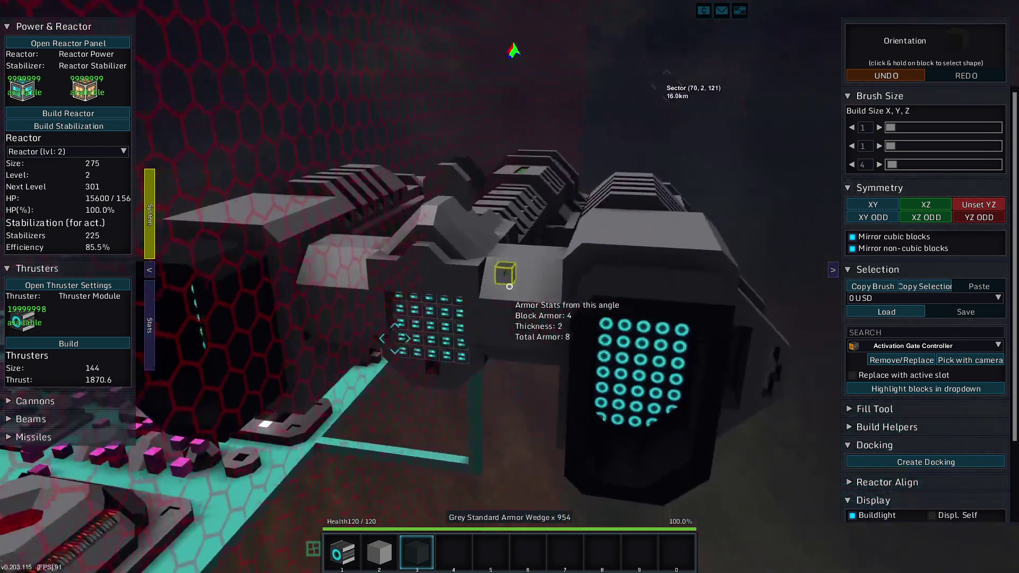
# Set the brush to 5x5x1 and remove the 5-by-5 block grid inside the hull
pyautogui.press('w')
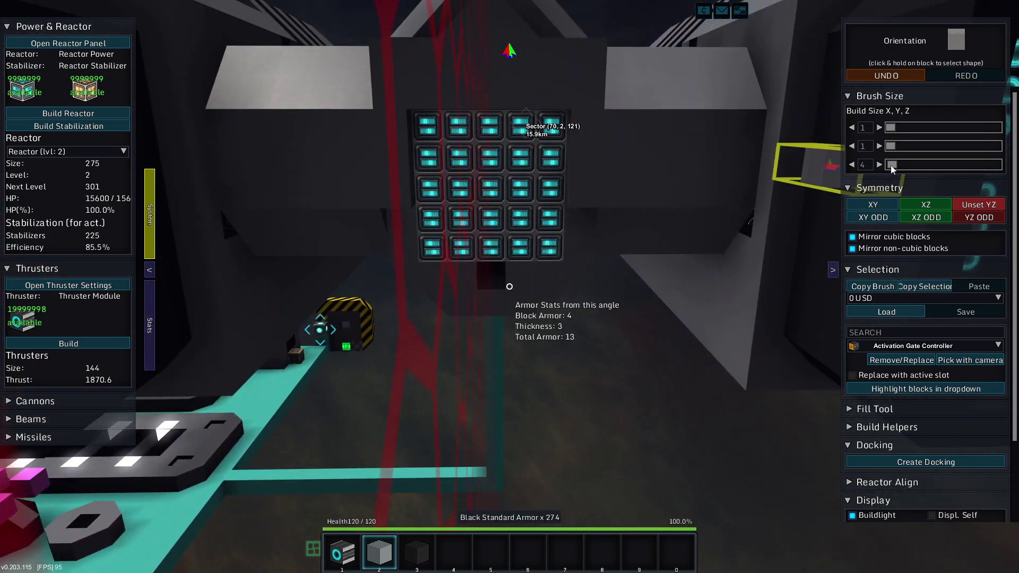
pyautogui.click(868, 164)
pyautogui.write('1')
pyautogui.click(867, 128)
pyautogui.write('5')
pyautogui.click(867, 146)
pyautogui.write('5')
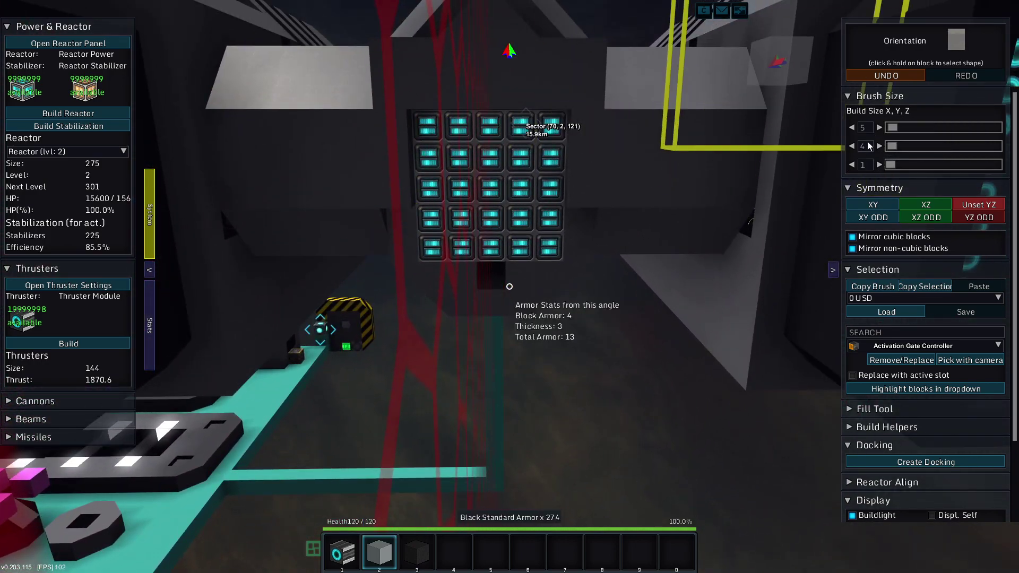
pyautogui.rightClick(543, 254)
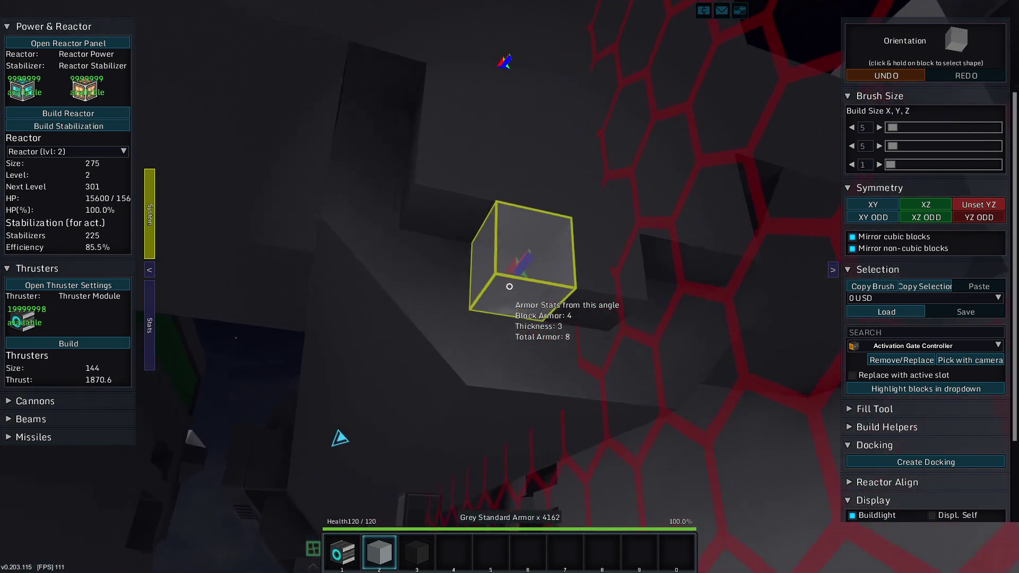
# Pick a sloped grey armor shape, rotate it, and move toward the thruster area
pyautogui.moveTo(510, 285); pyautogui.dragTo(395, 248)
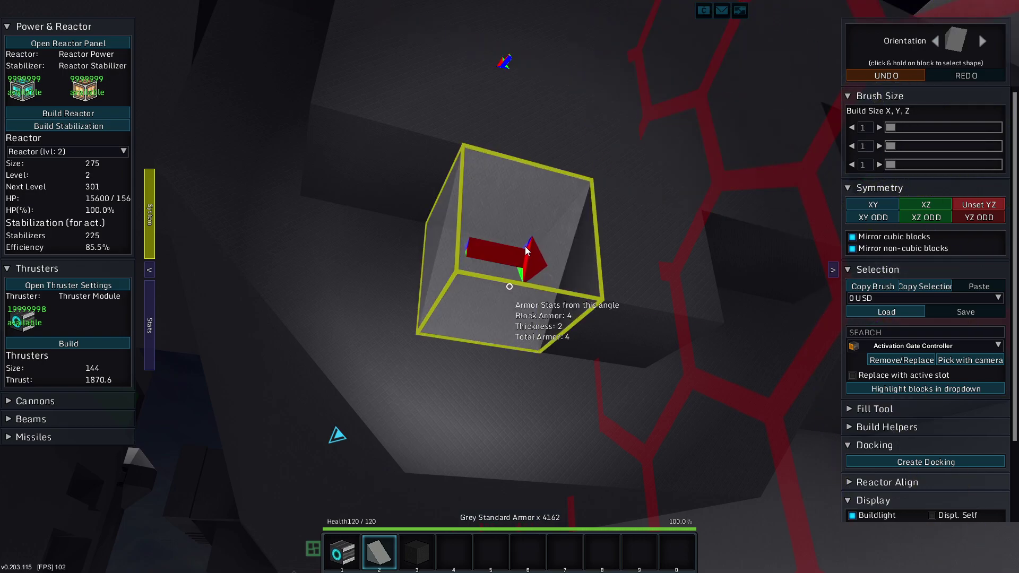
pyautogui.moveTo(524, 246); pyautogui.dragTo(510, 286)
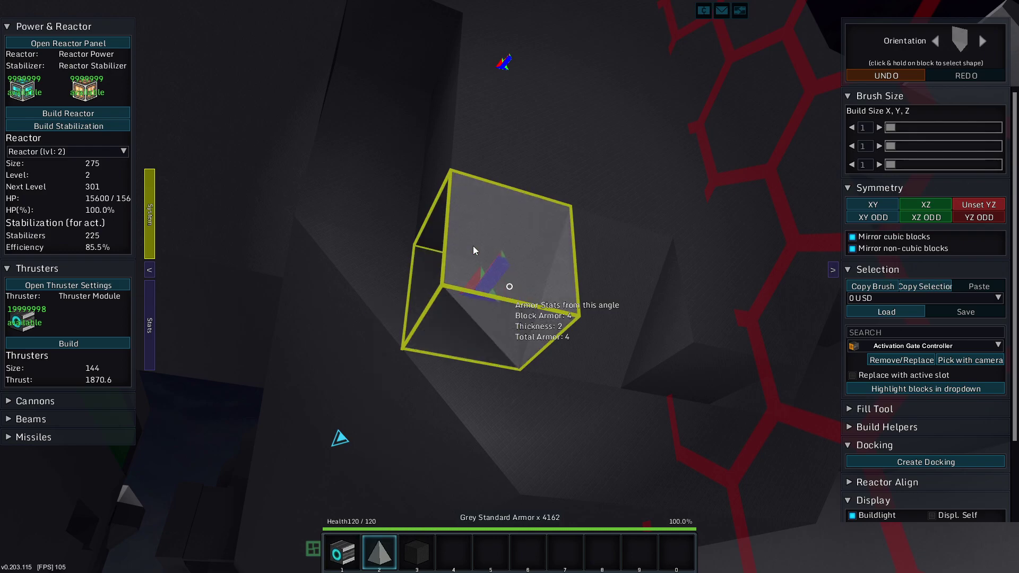
pyautogui.moveTo(473, 246); pyautogui.dragTo(510, 286)
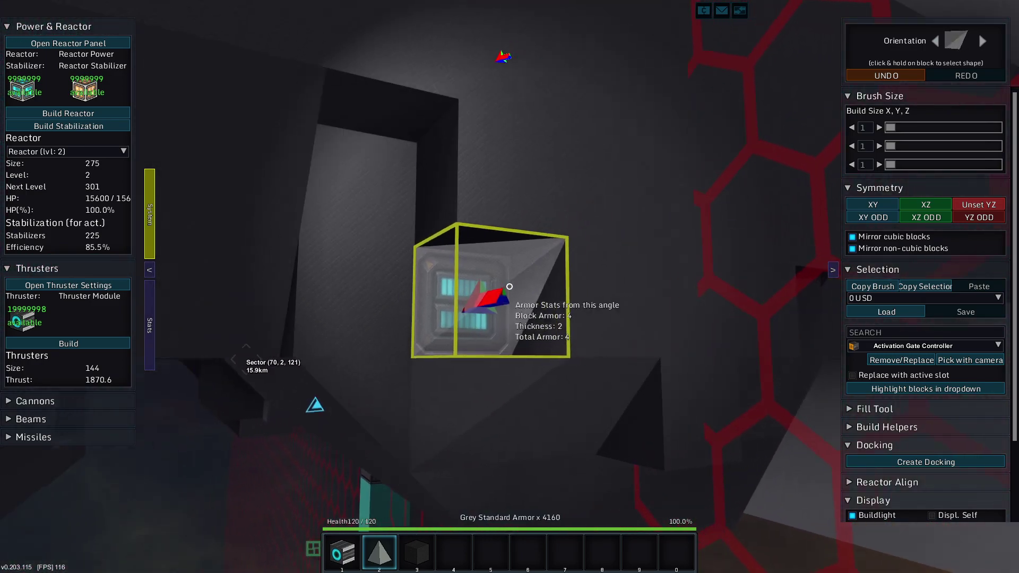
pyautogui.click(510, 286)
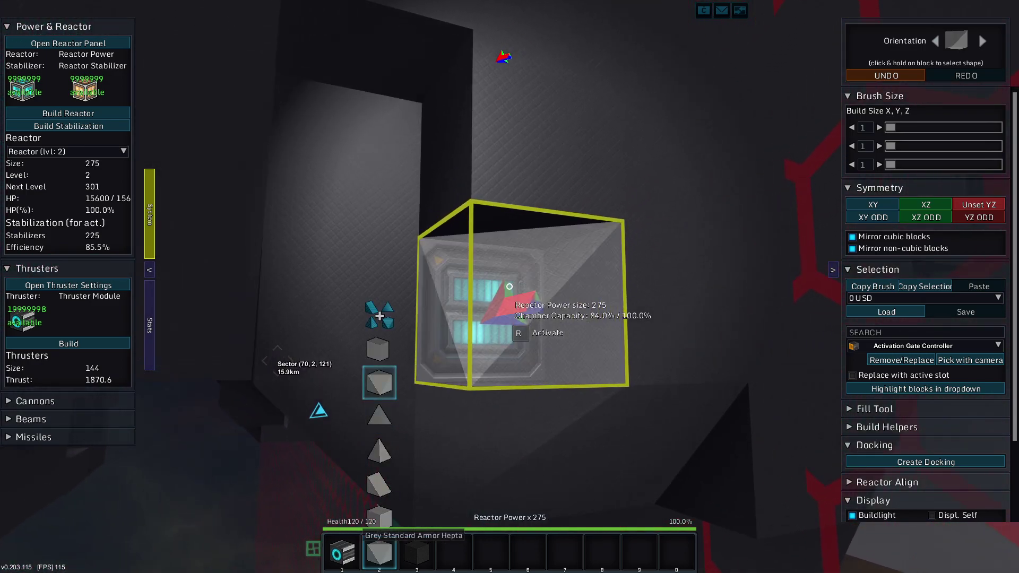
pyautogui.press('Up')
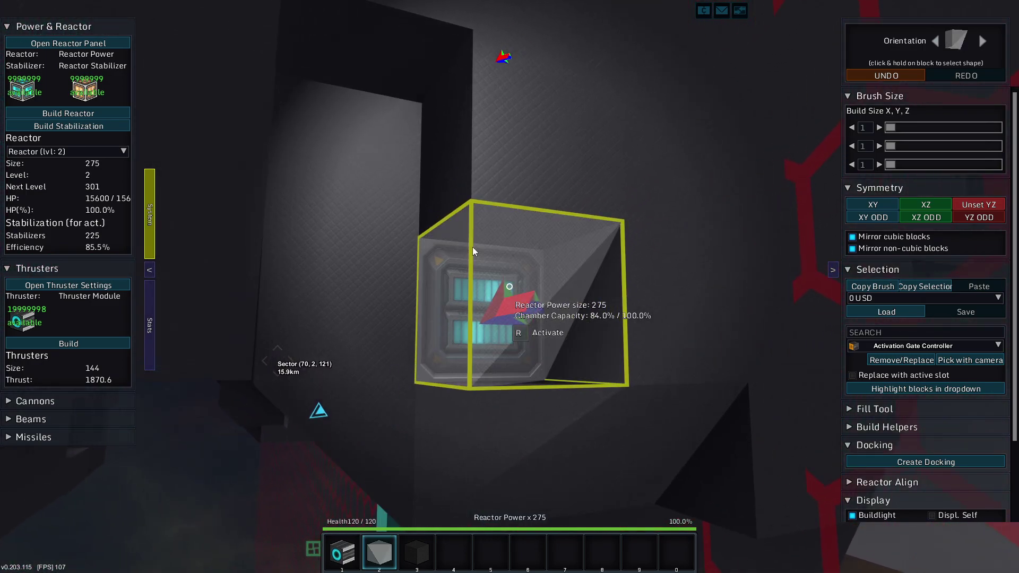
pyautogui.scroll(-1, 510, 287)
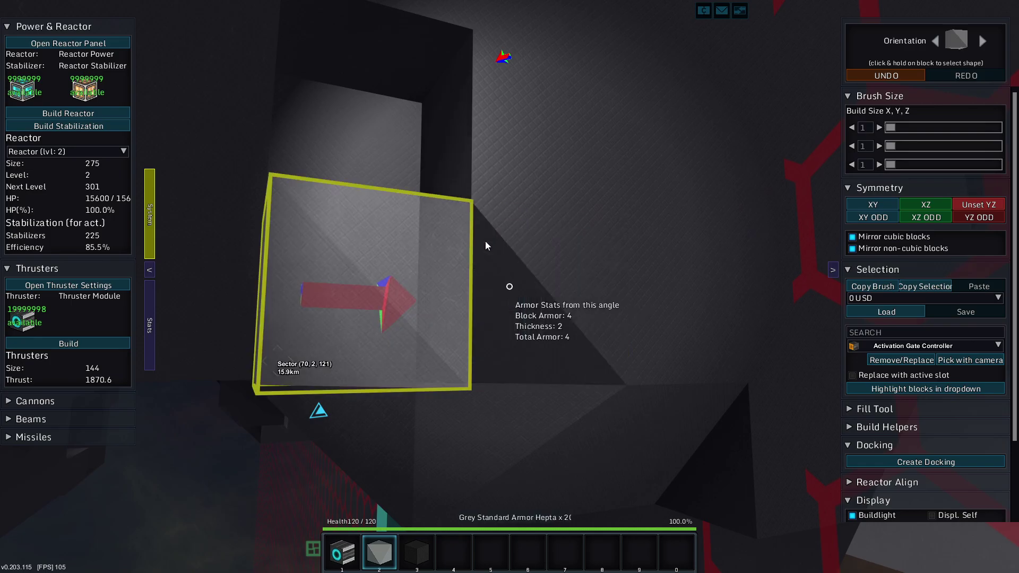
pyautogui.press('w')
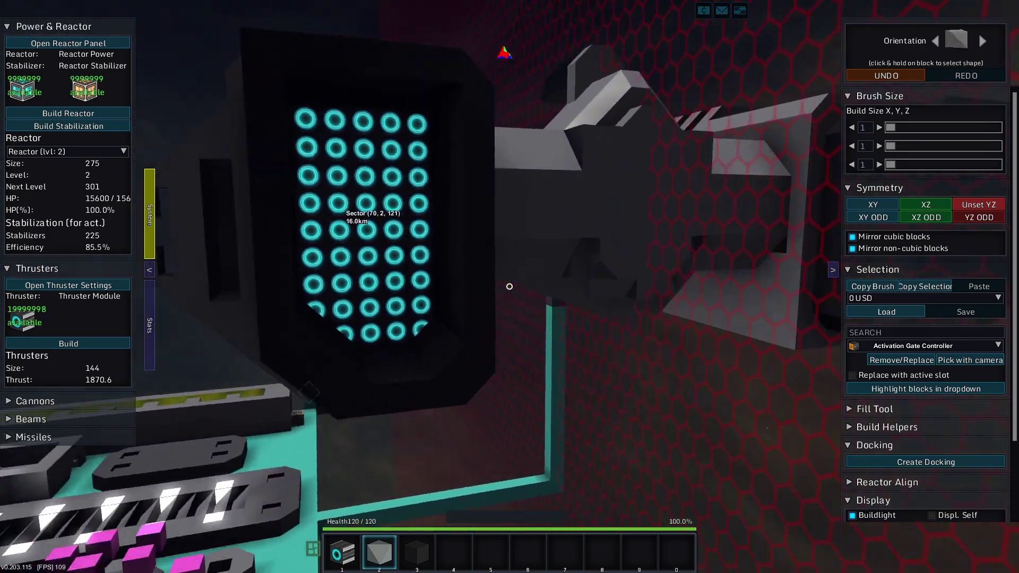
pyautogui.press('w')
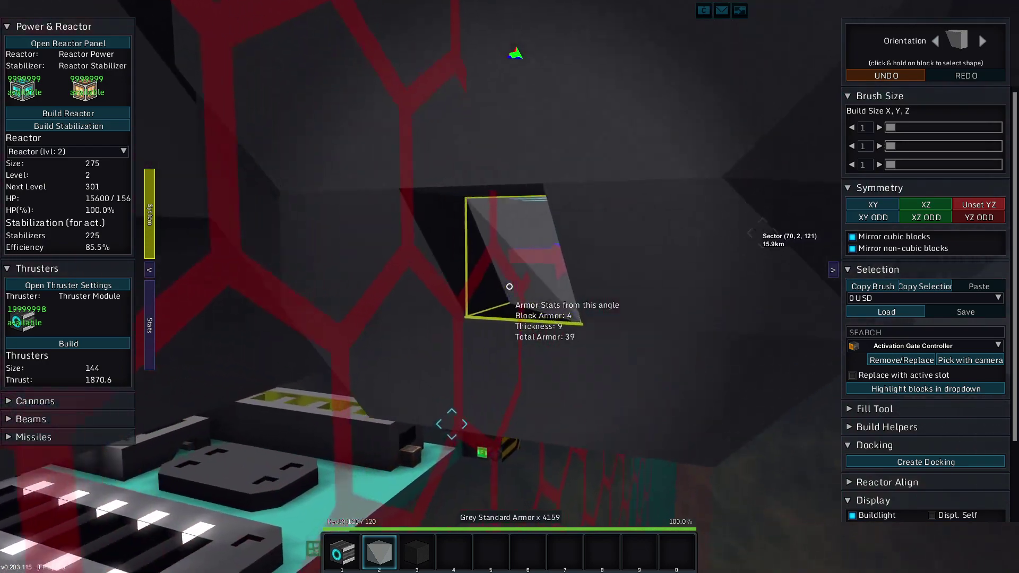
pyautogui.scroll(-1, 510, 287)
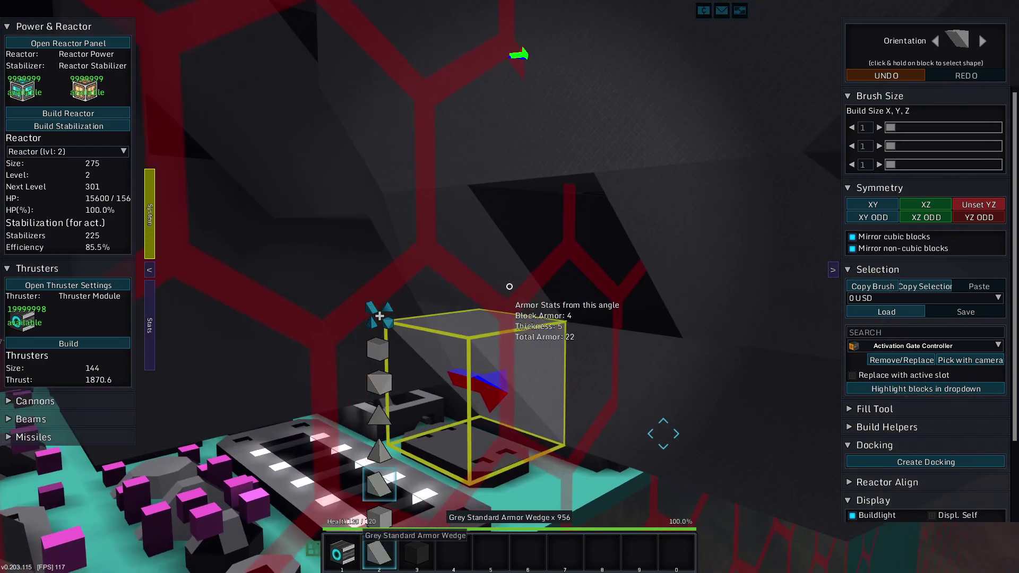
pyautogui.press('w')
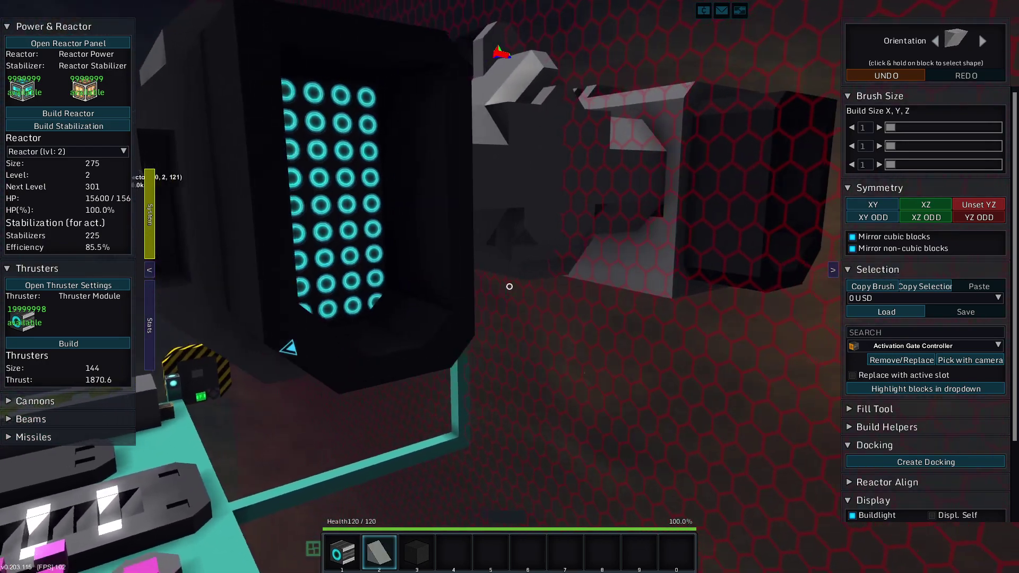
pyautogui.press('w')
# Place five black armor blocks on the hull roof
pyautogui.press('s')
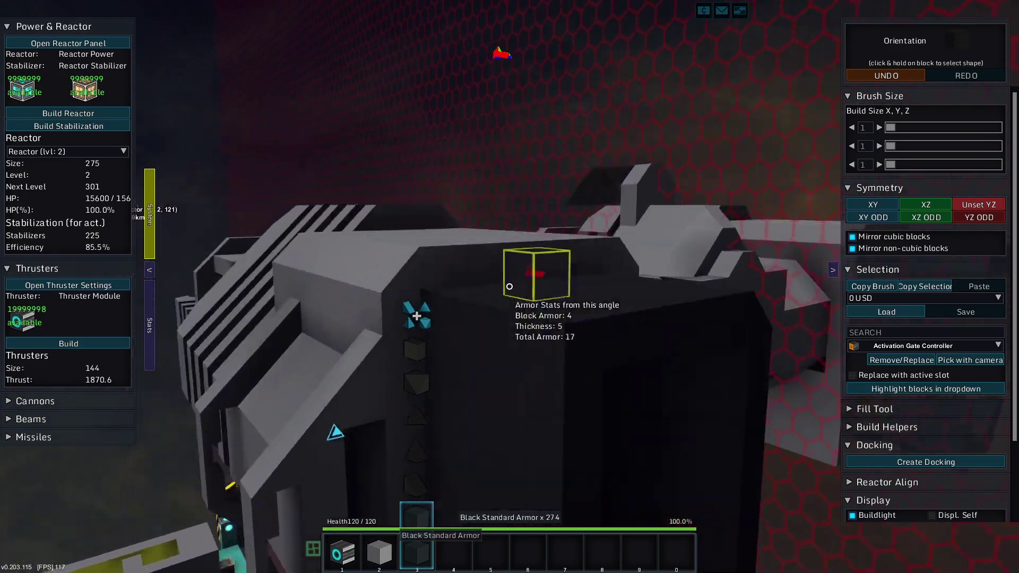
pyautogui.press('s')
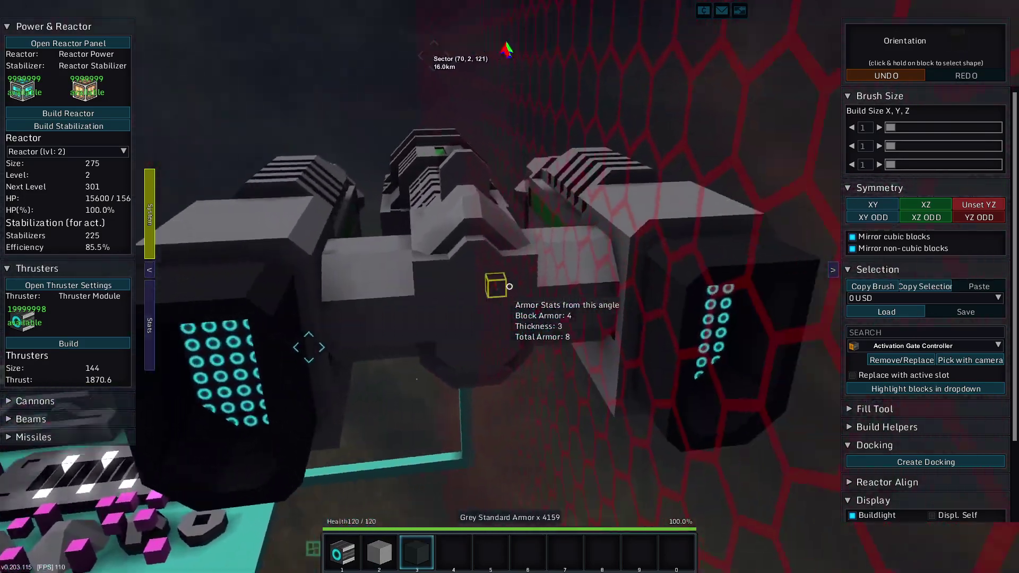
pyautogui.press('w')
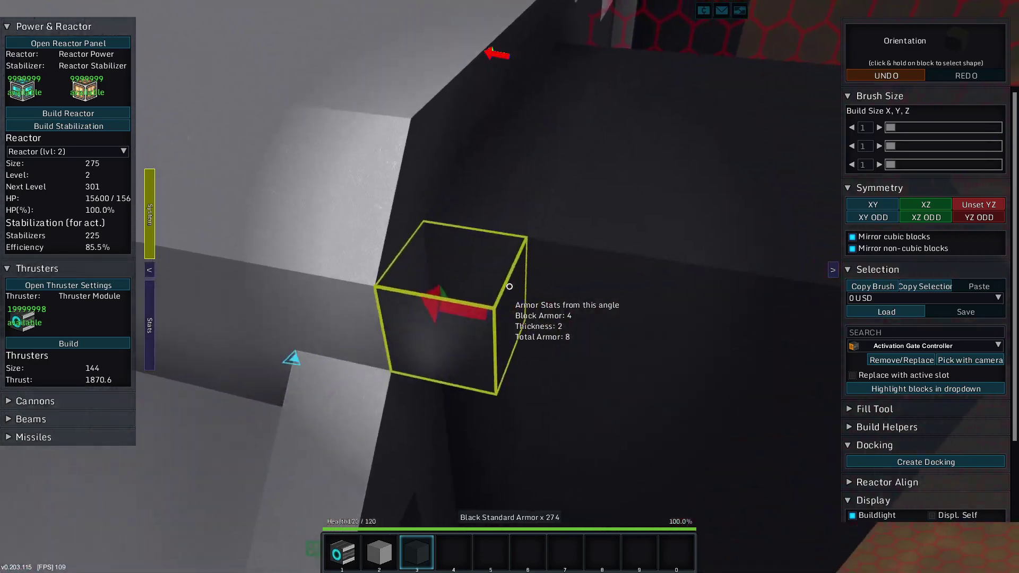
pyautogui.press('w')
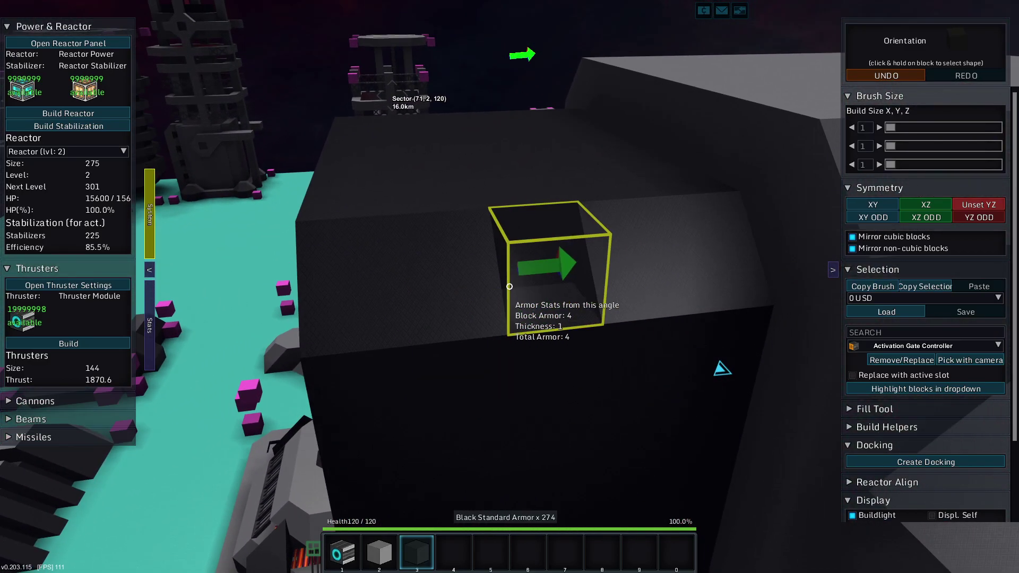
pyautogui.press('3')
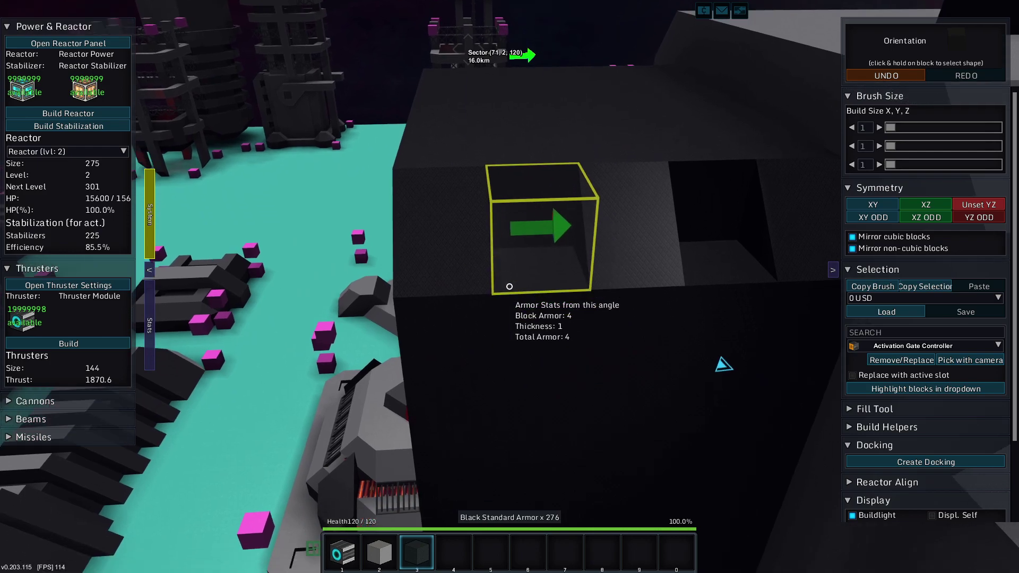
pyautogui.click(510, 287)
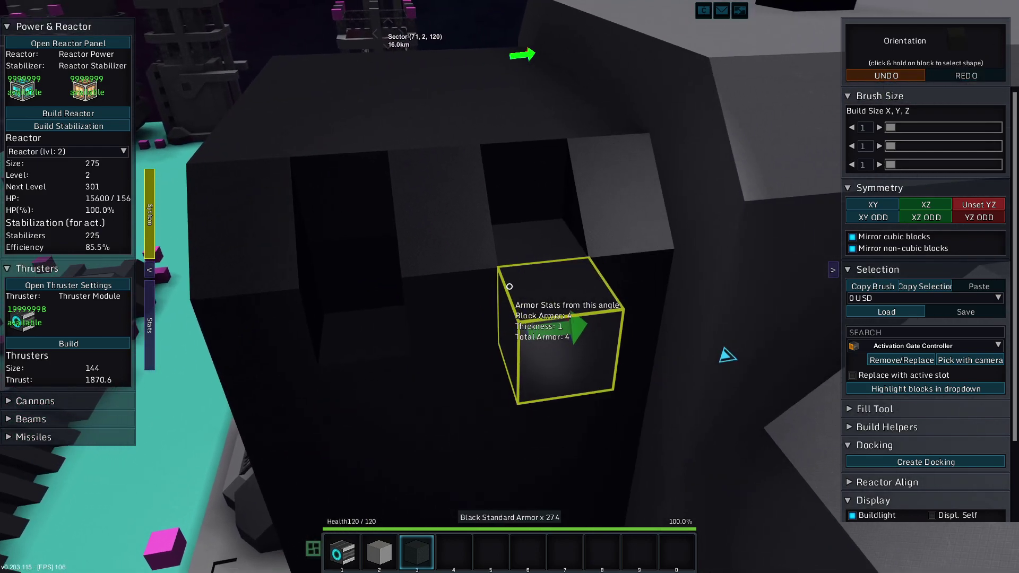
pyautogui.click(510, 286)
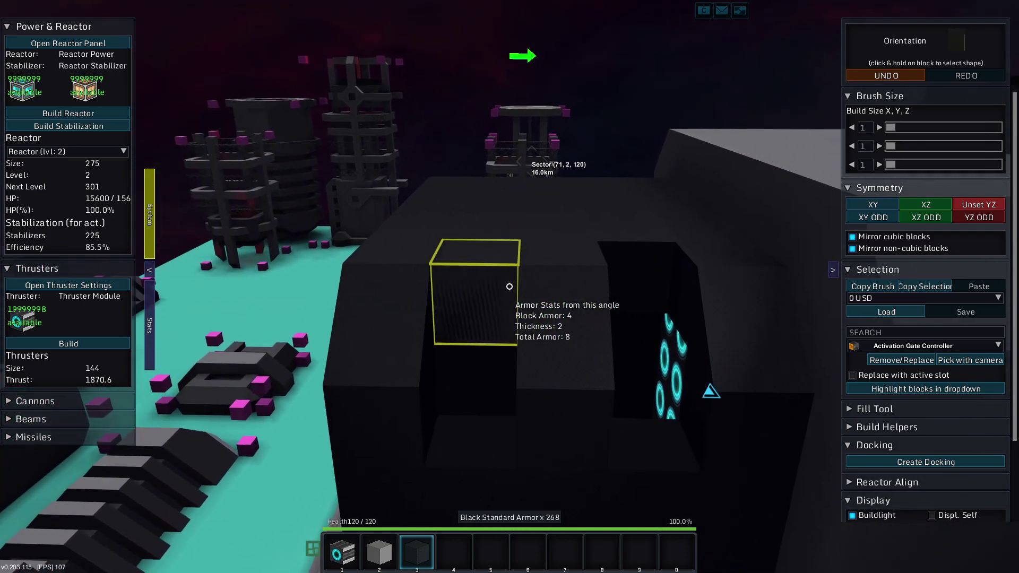
pyautogui.click(510, 287)
pyautogui.click(509, 287)
pyautogui.click(510, 287)
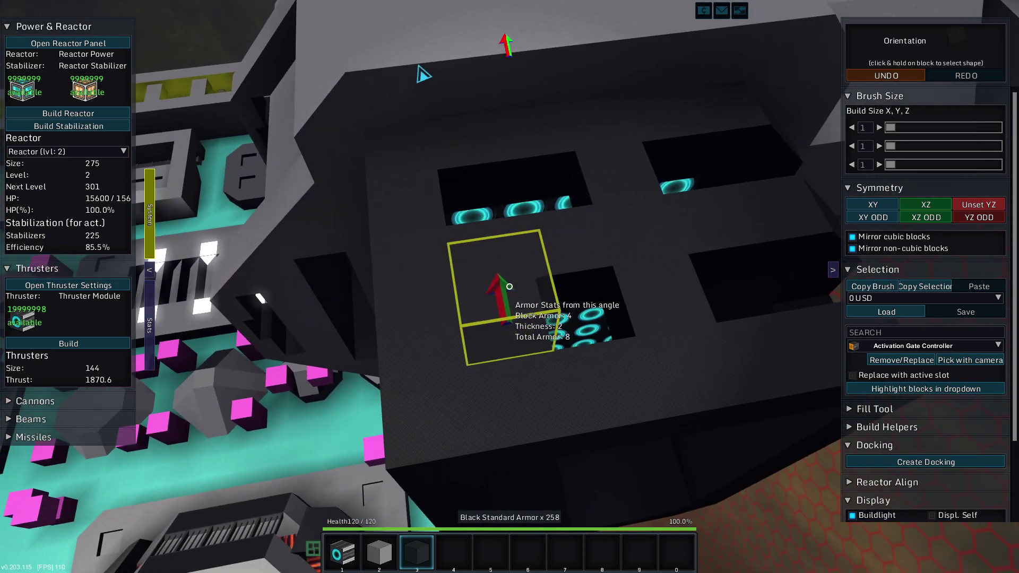
pyautogui.scroll(-1, 510, 287)
pyautogui.scroll(-1, 510, 287)
pyautogui.scroll(1, 510, 286)
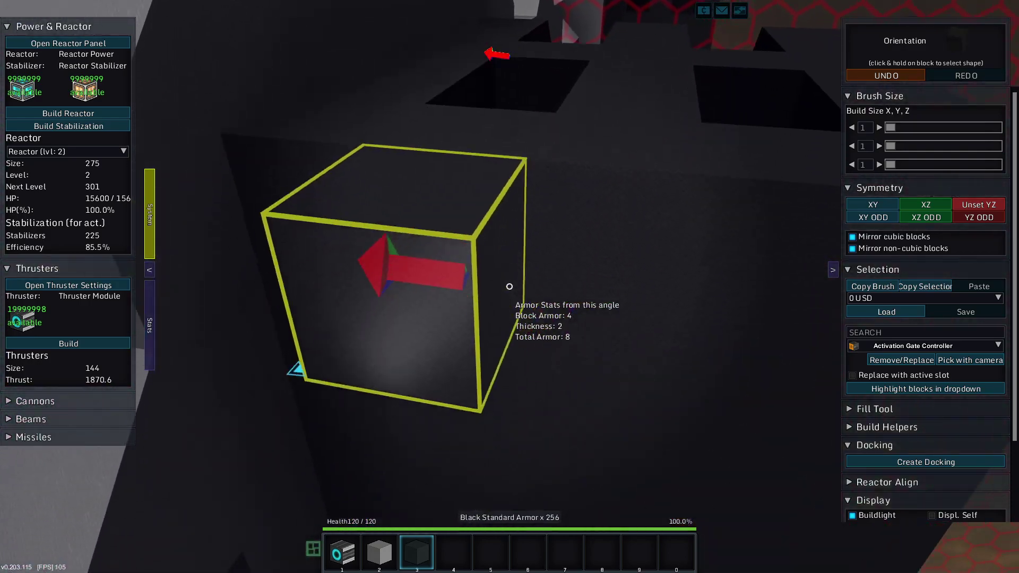
# Armor around the openings and lower hull in black, plus one wedge on the interior edge
pyautogui.click(510, 288)
pyautogui.click(510, 286)
pyautogui.click(510, 287)
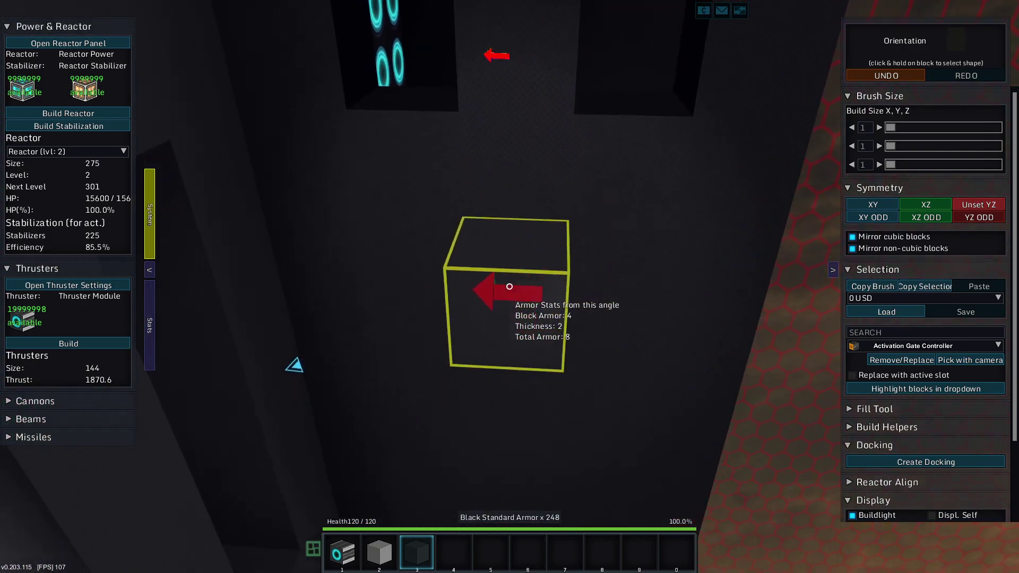
pyautogui.click(510, 286)
pyautogui.click(510, 287)
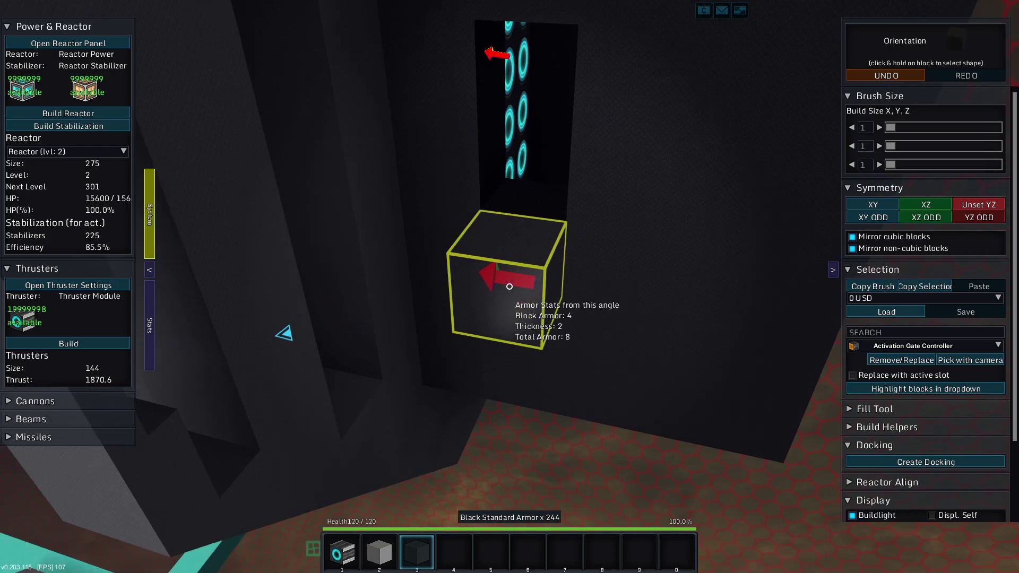
pyautogui.click(510, 287)
pyautogui.click(510, 287)
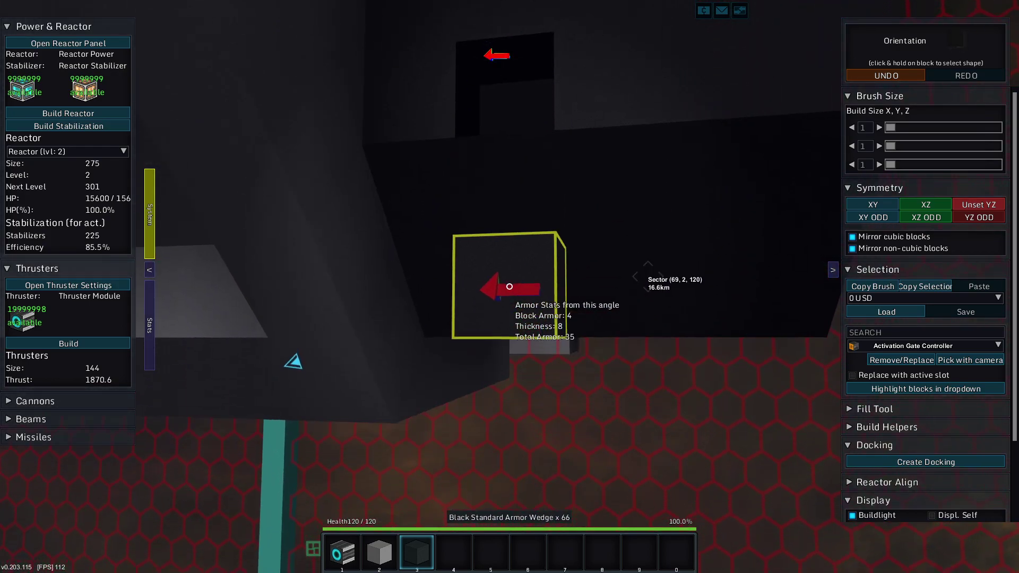
pyautogui.click(510, 286)
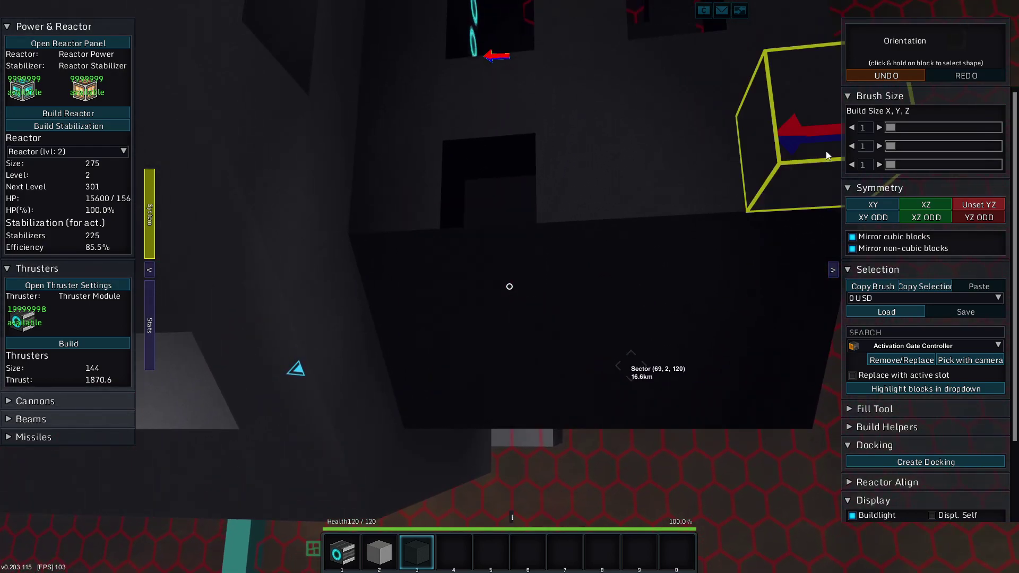
pyautogui.press('3')
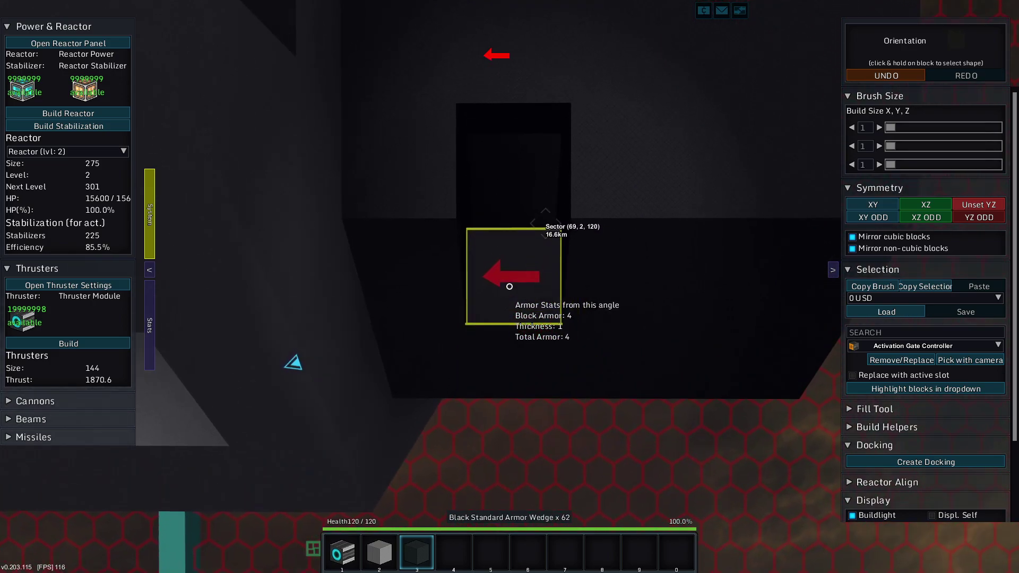
pyautogui.click(510, 287)
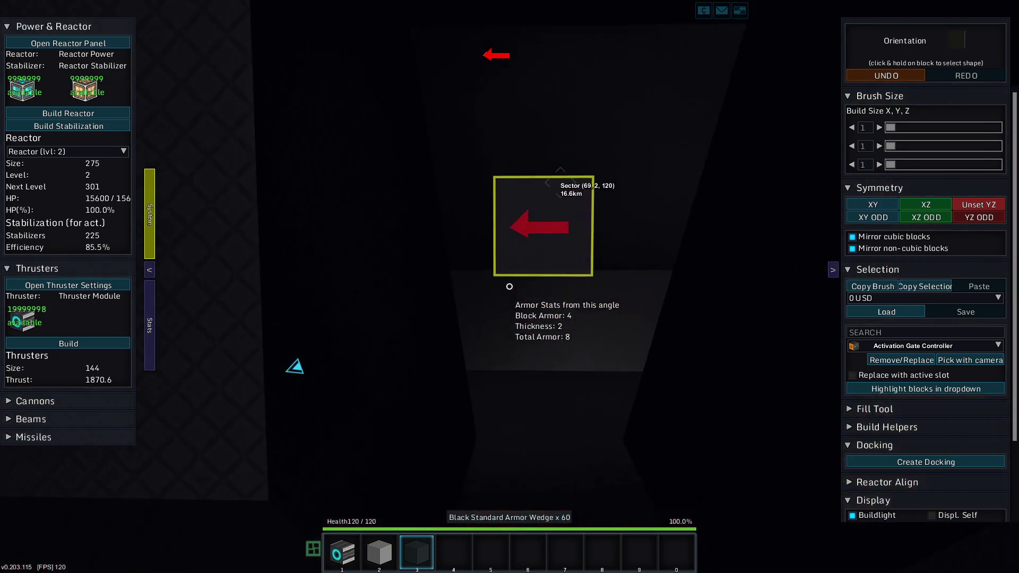
# Fill the interior floor gap and the gap beside the thruster wall with black armor
pyautogui.press('2')
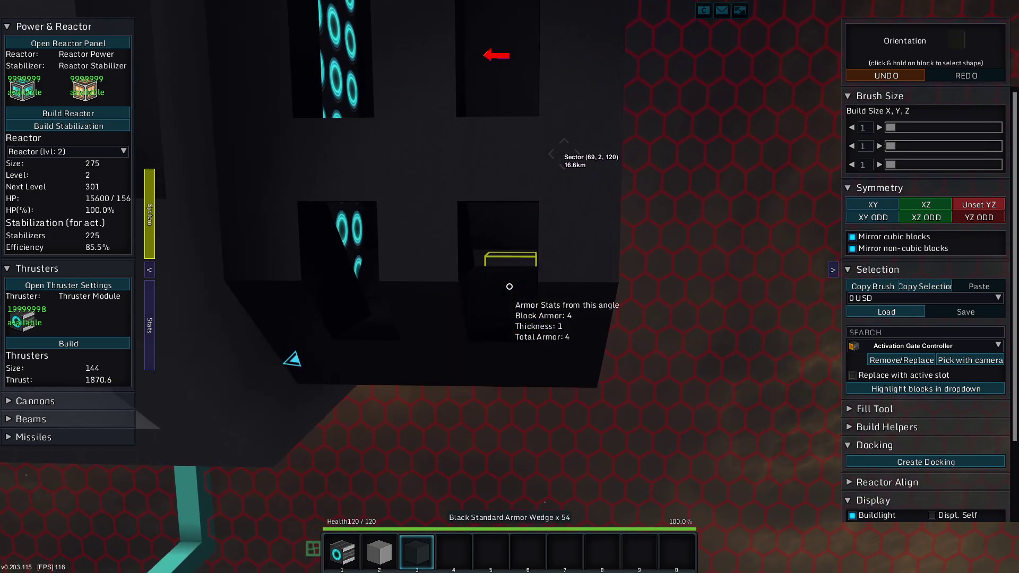
pyautogui.press('2')
pyautogui.click(510, 286)
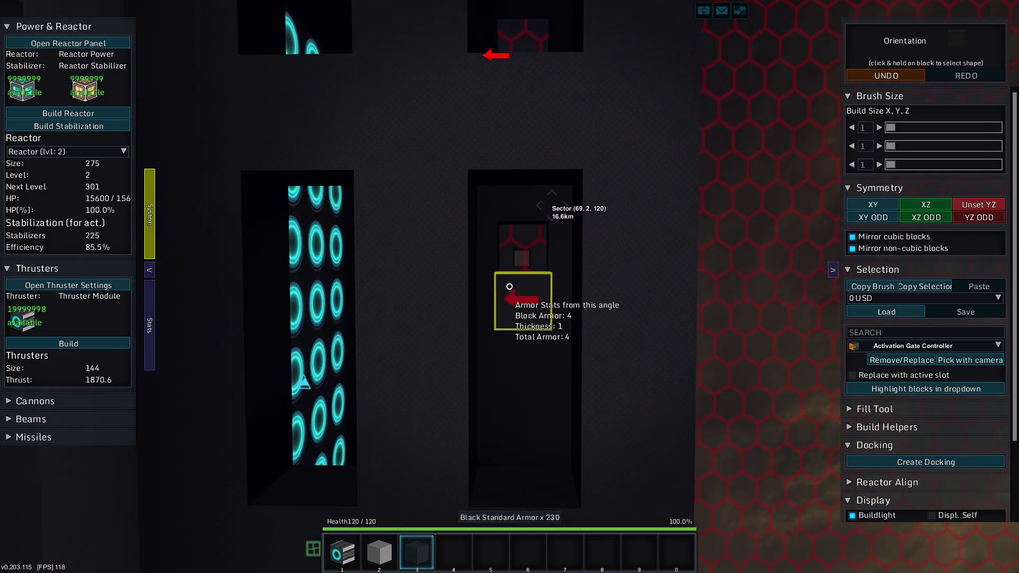
pyautogui.click(510, 287)
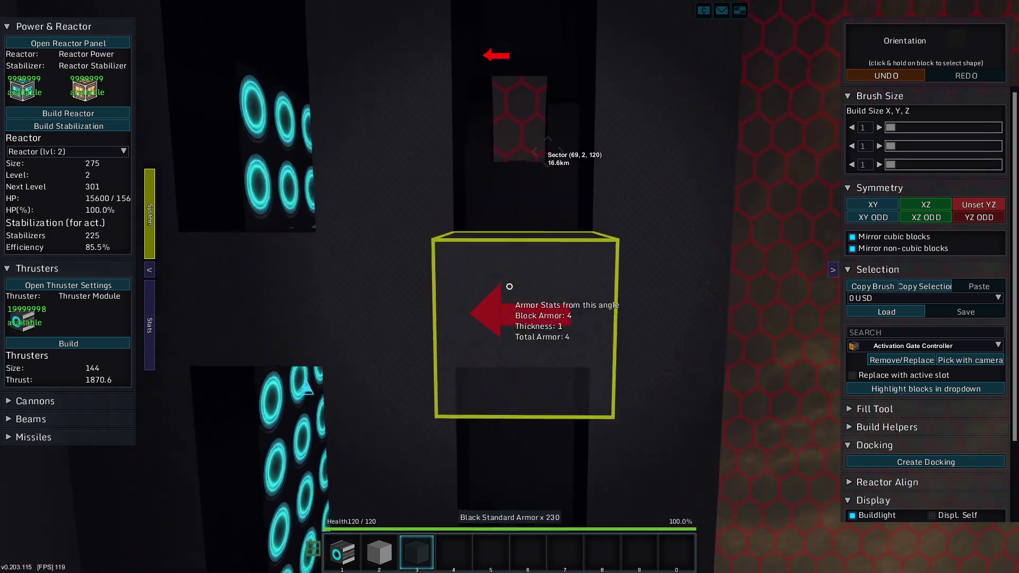
pyautogui.click(511, 286)
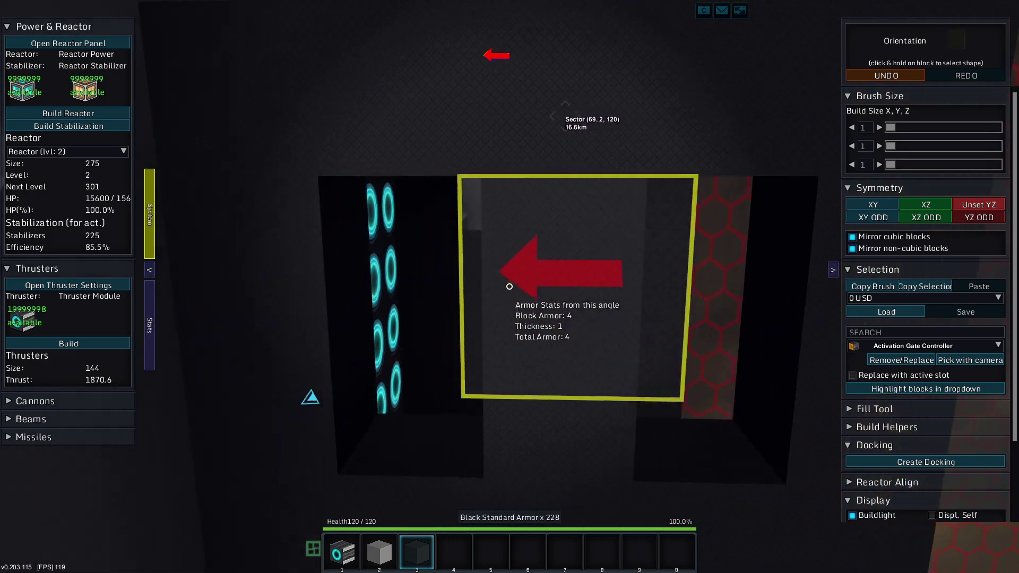
pyautogui.press('4')
pyautogui.press('3')
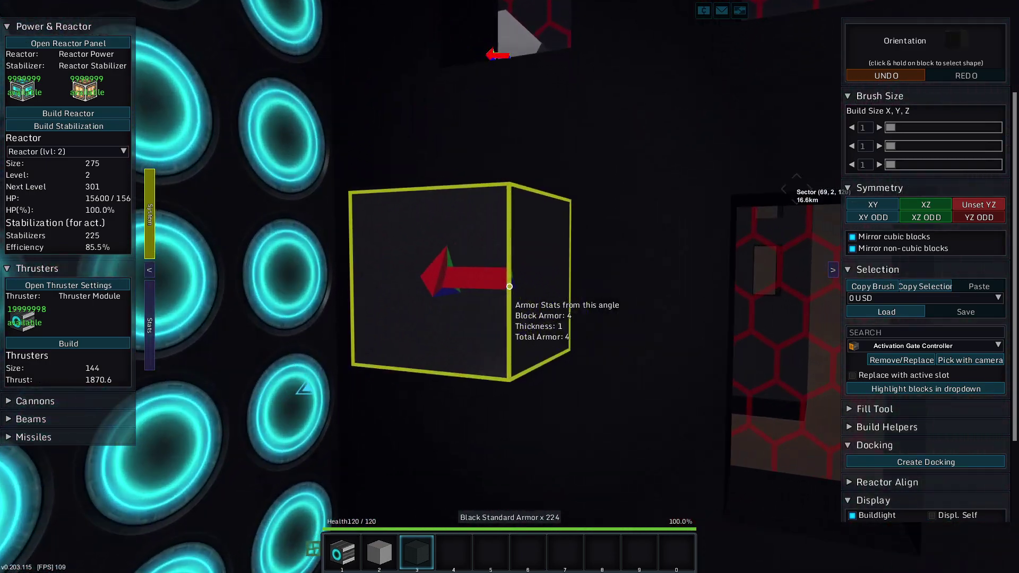
pyautogui.click(510, 287)
pyautogui.click(509, 287)
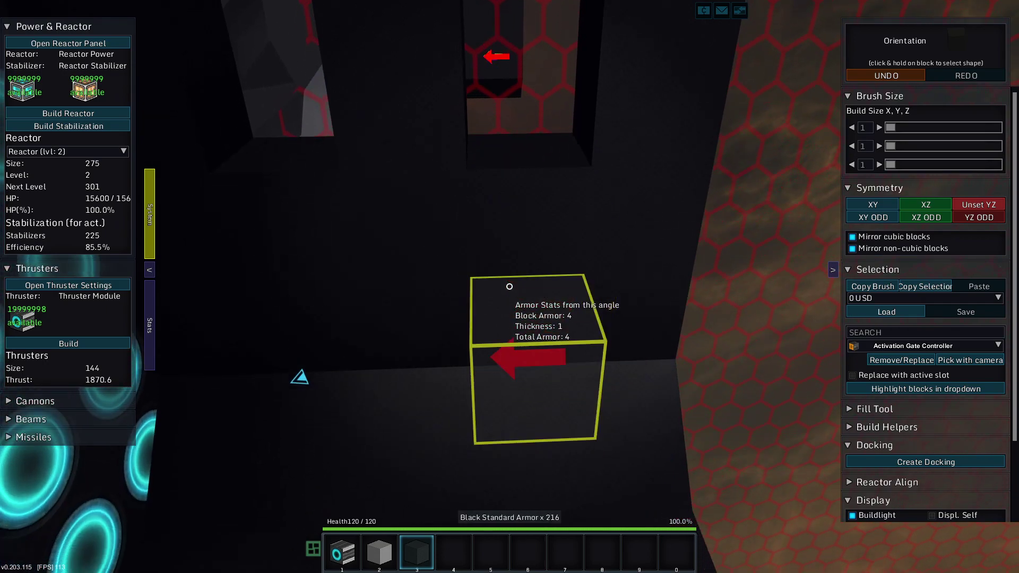
pyautogui.click(510, 287)
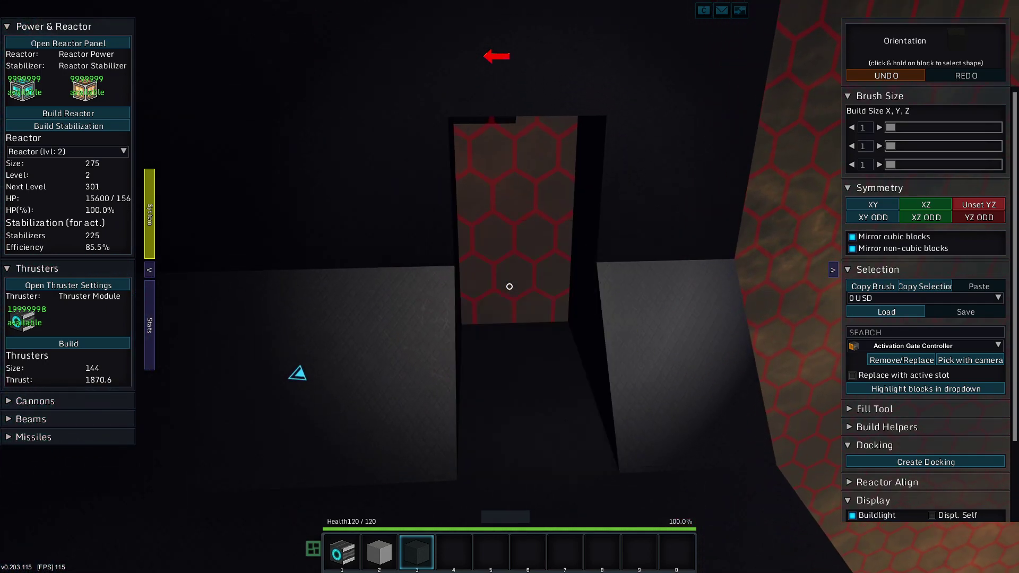
pyautogui.click(510, 287)
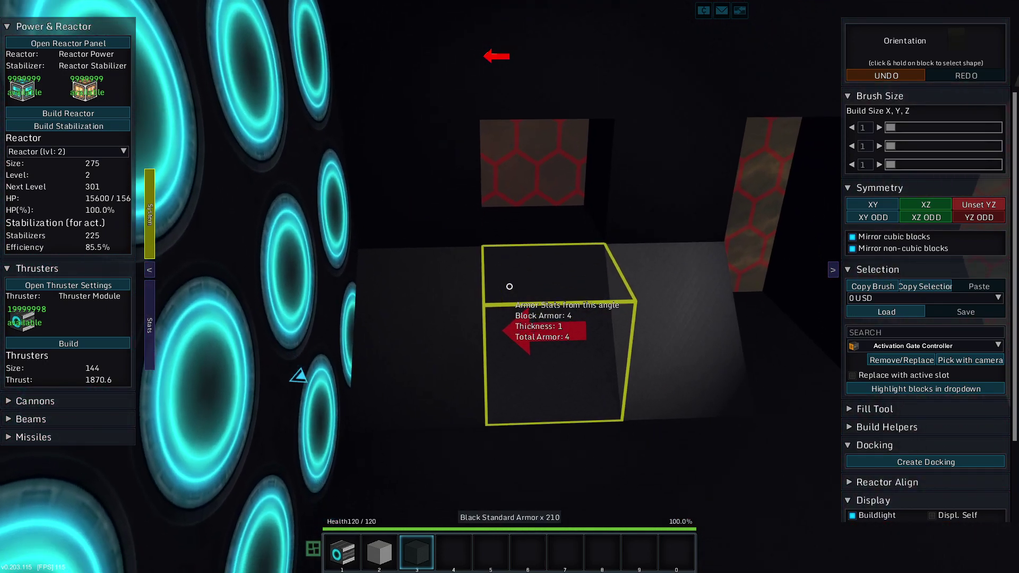
# Fill the hole below the rear thruster array with black armor
pyautogui.press('s')
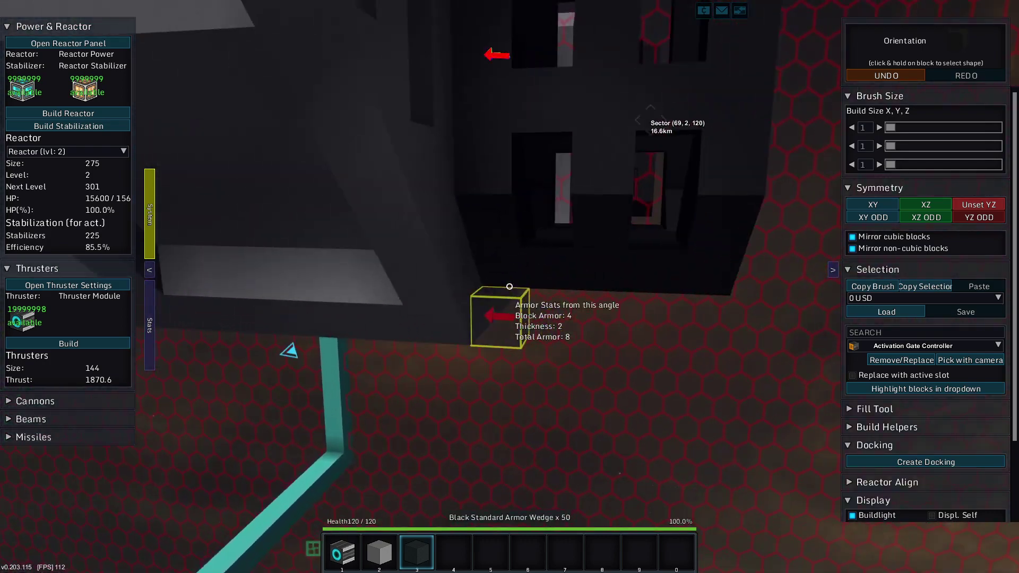
pyautogui.press('w')
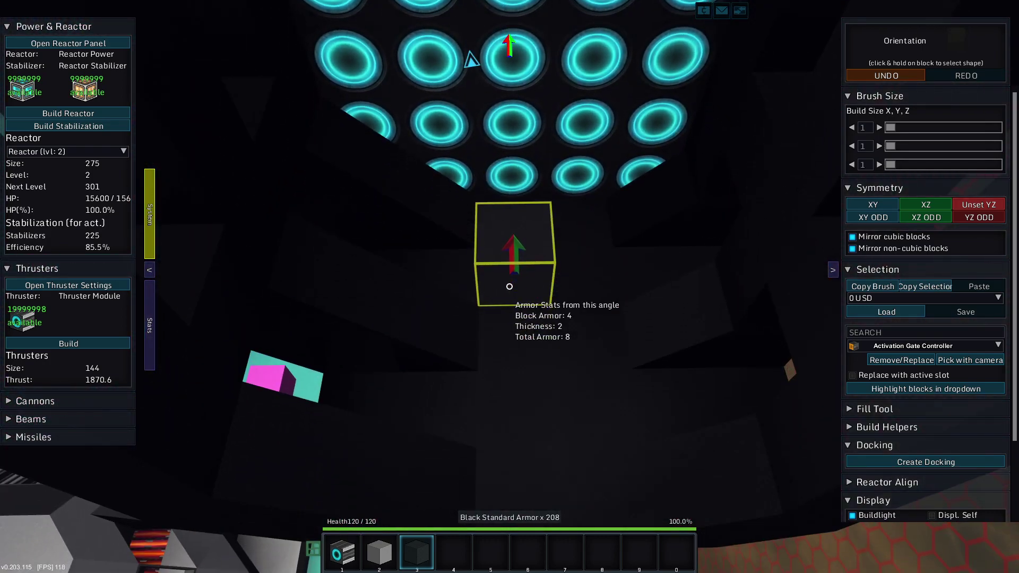
pyautogui.click(510, 287)
pyautogui.press('w')
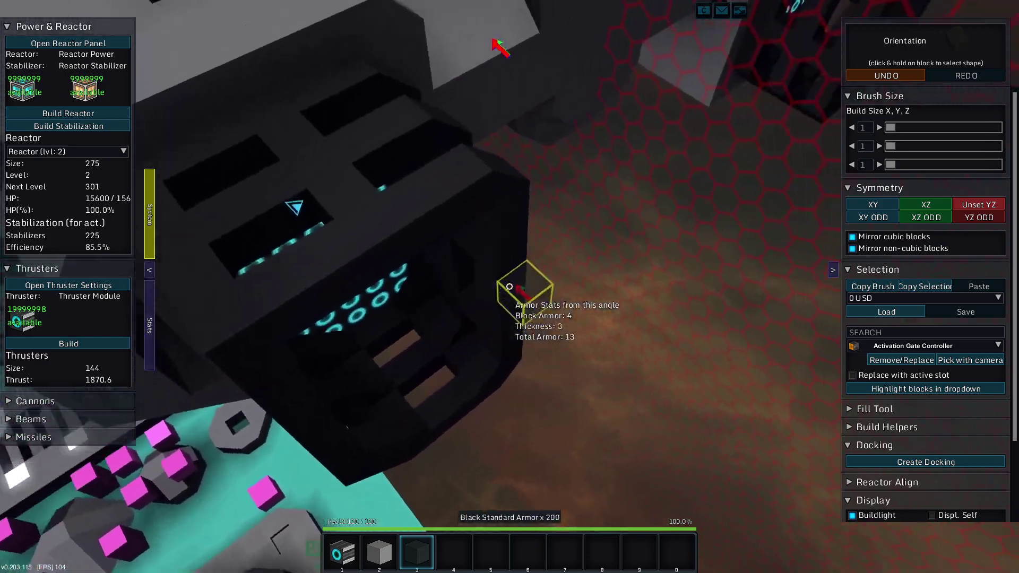
pyautogui.press('w')
pyautogui.press('w')
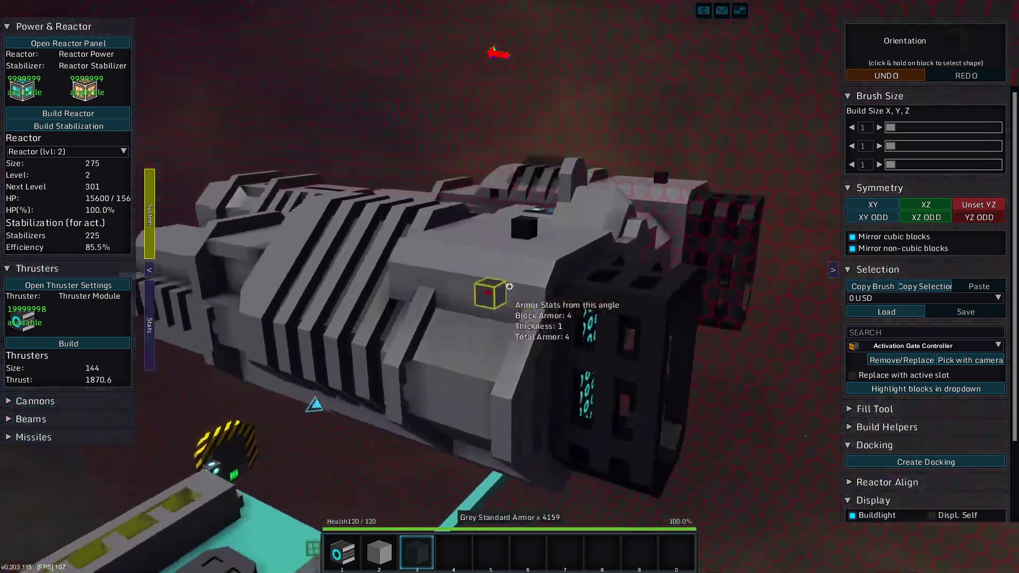
# Place two black armor blocks at the rear, check the patch, and enter flight mode
pyautogui.click(509, 286)
pyautogui.click(509, 288)
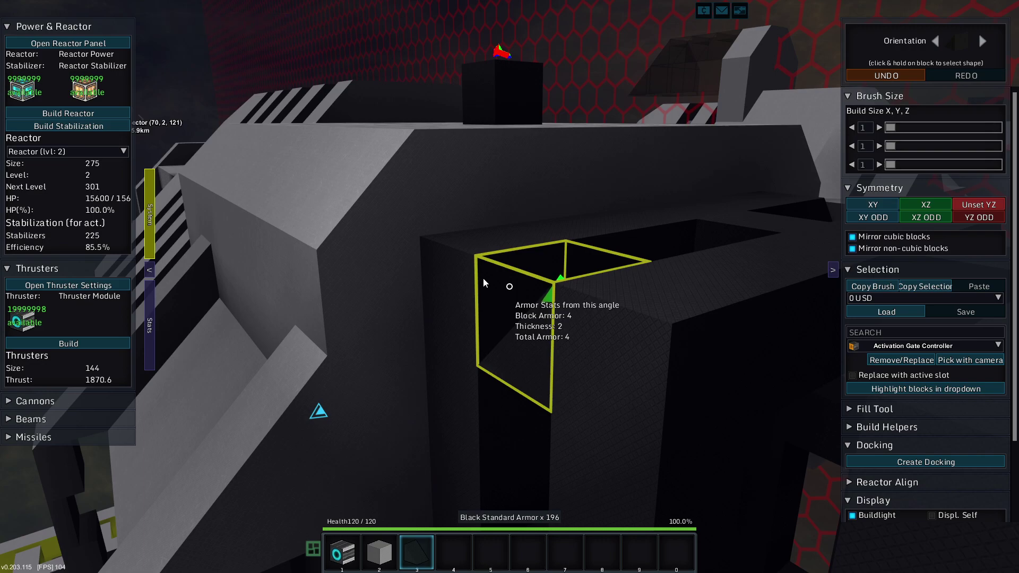
pyautogui.press('w')
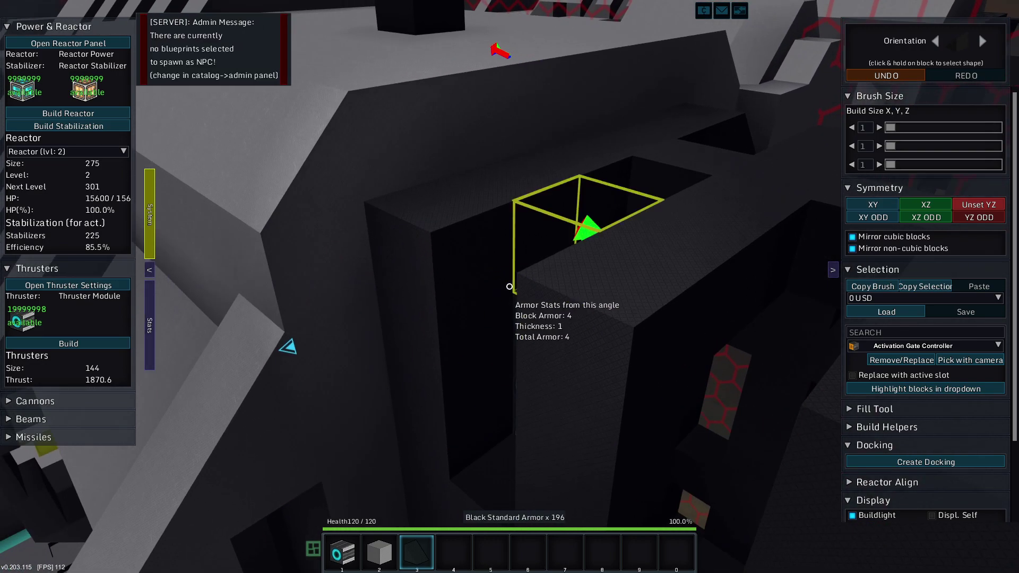
pyautogui.press('s')
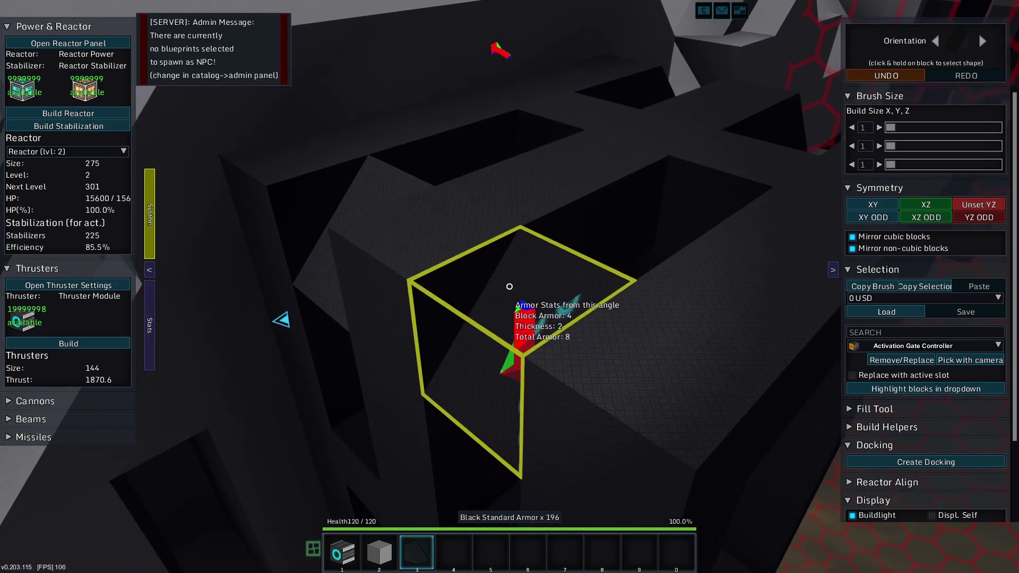
pyautogui.press('s')
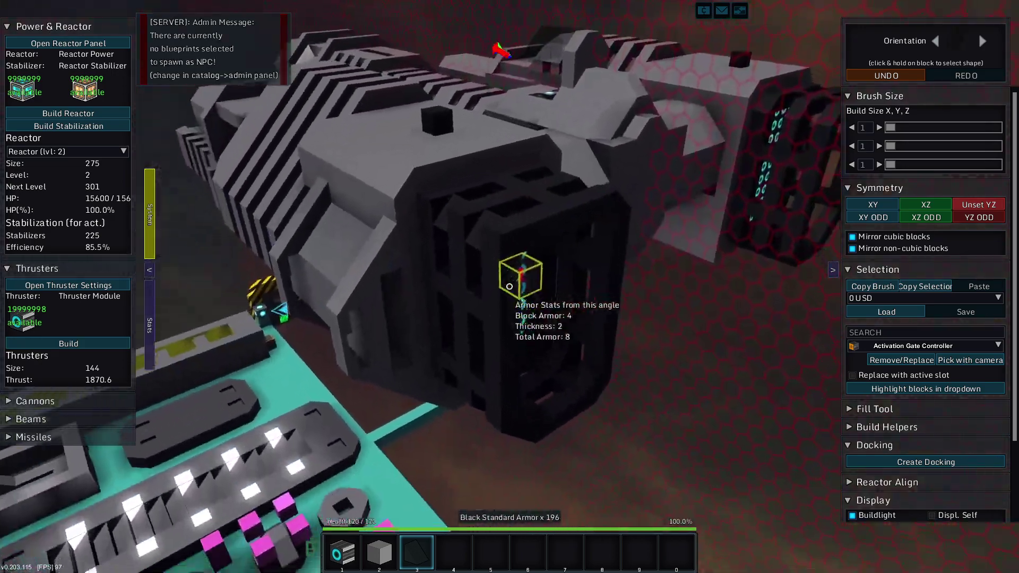
pyautogui.press('s')
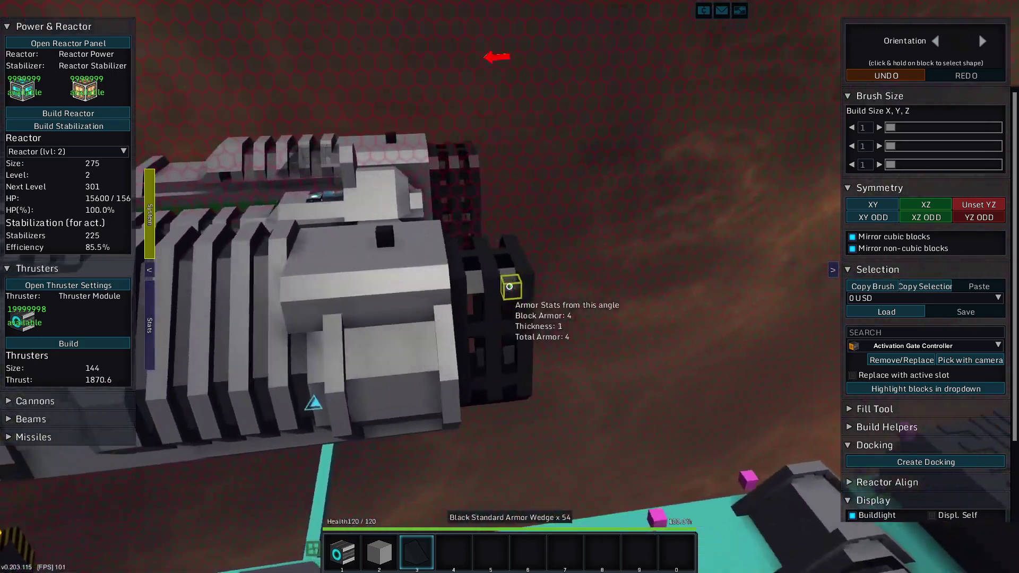
pyautogui.press('space')
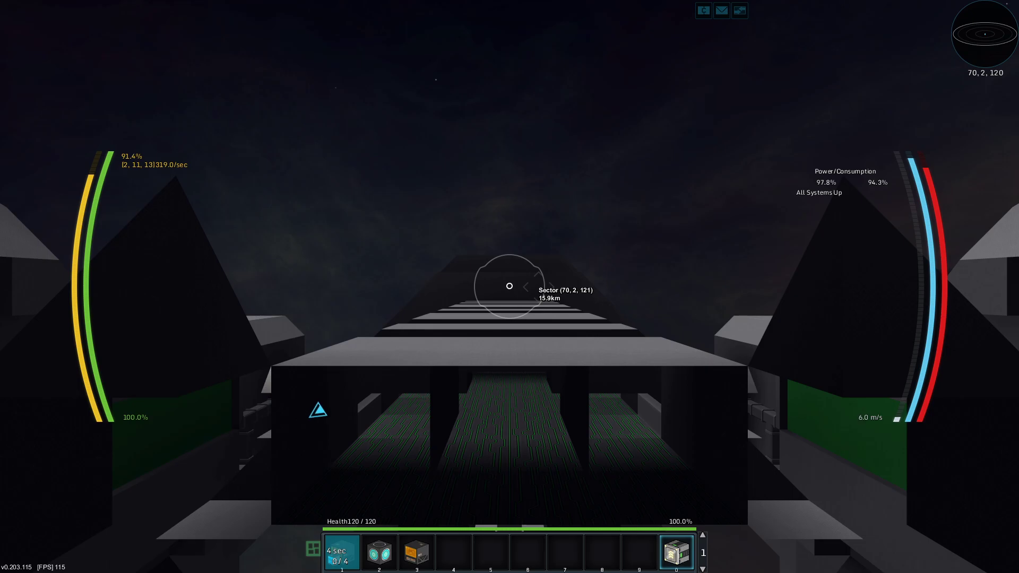
# Fly the ship up to about 55 m/s, then switch back to build mode
pyautogui.press('space')
pyautogui.press('space')
pyautogui.press('space')
pyautogui.press('space')
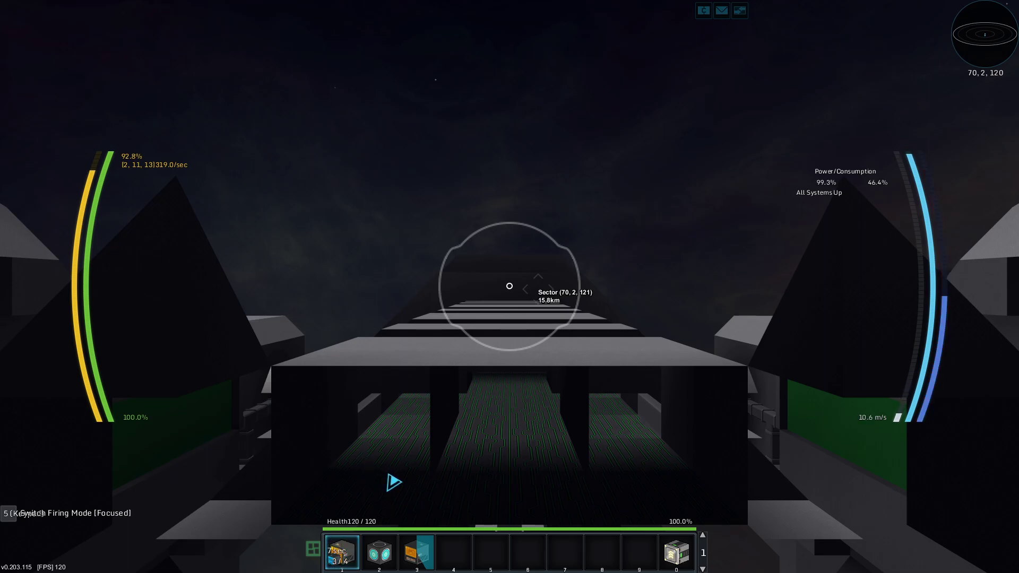
pyautogui.press('space')
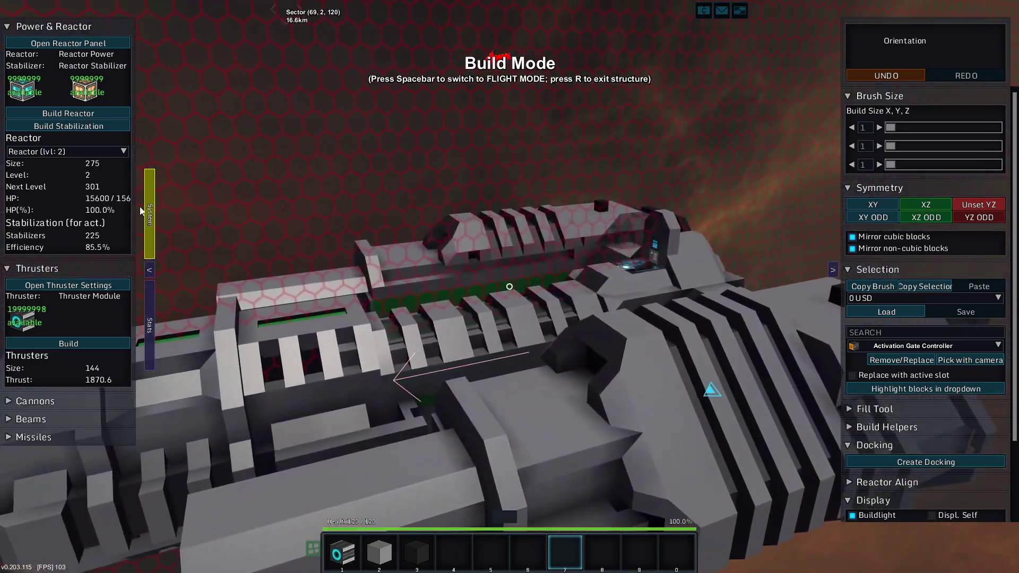
# Check the reactor chamber tree, then show the Stats sidebar with 144 thrusters
pyautogui.press('space')
pyautogui.press('space')
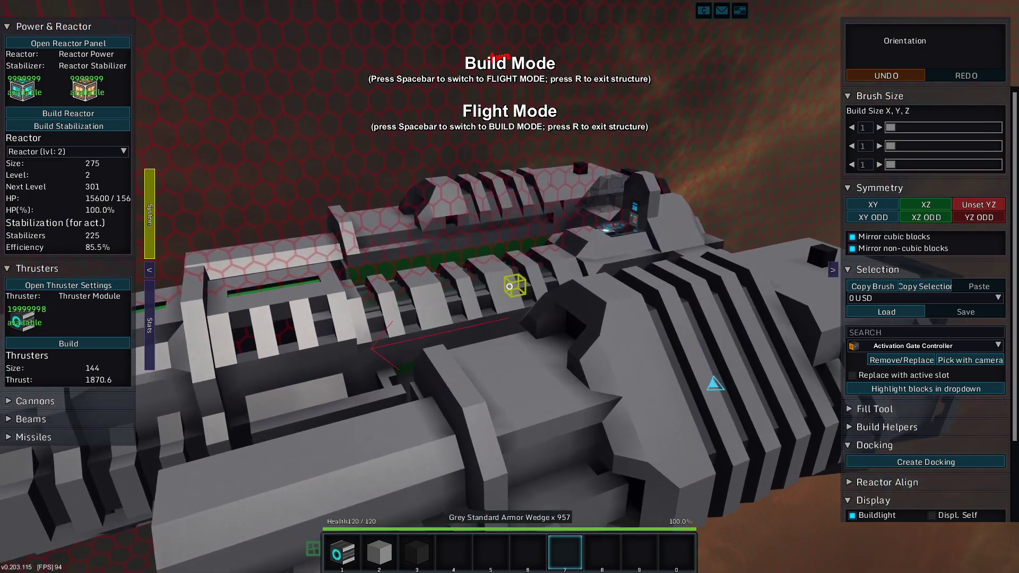
pyautogui.press('Insert')
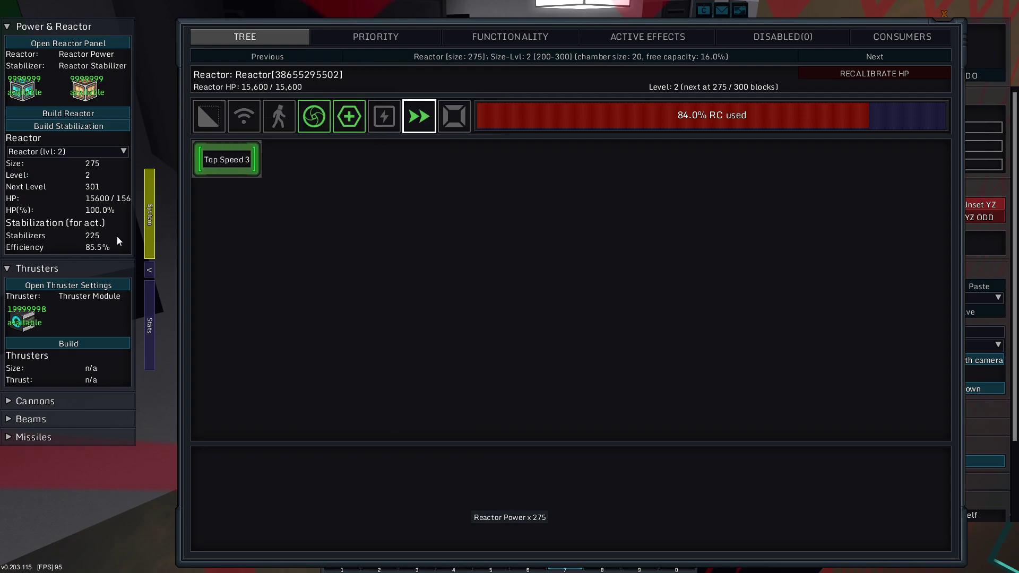
pyautogui.press('Escape')
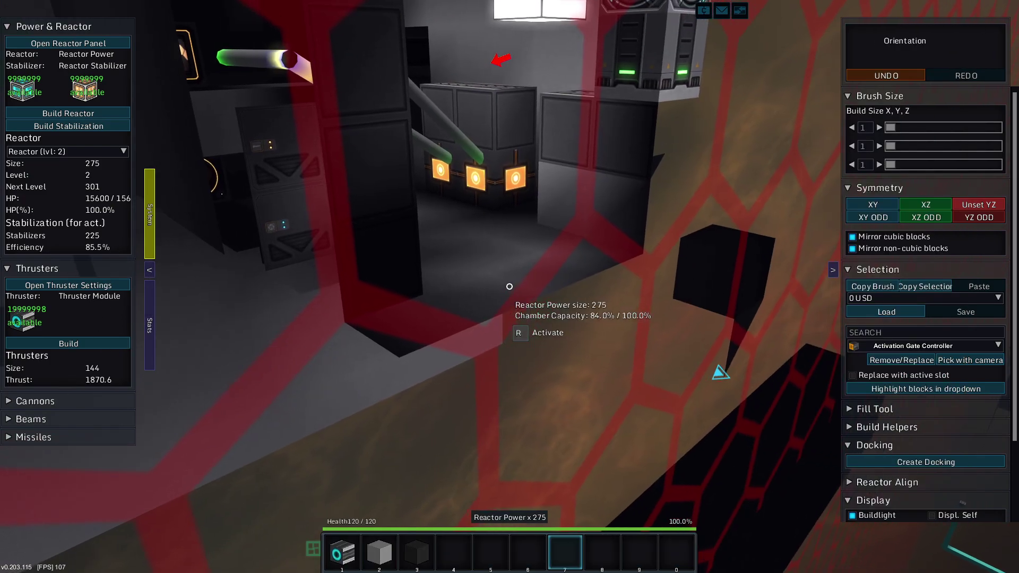
pyautogui.click(151, 315)
pyautogui.scroll(-3, 84, 351)
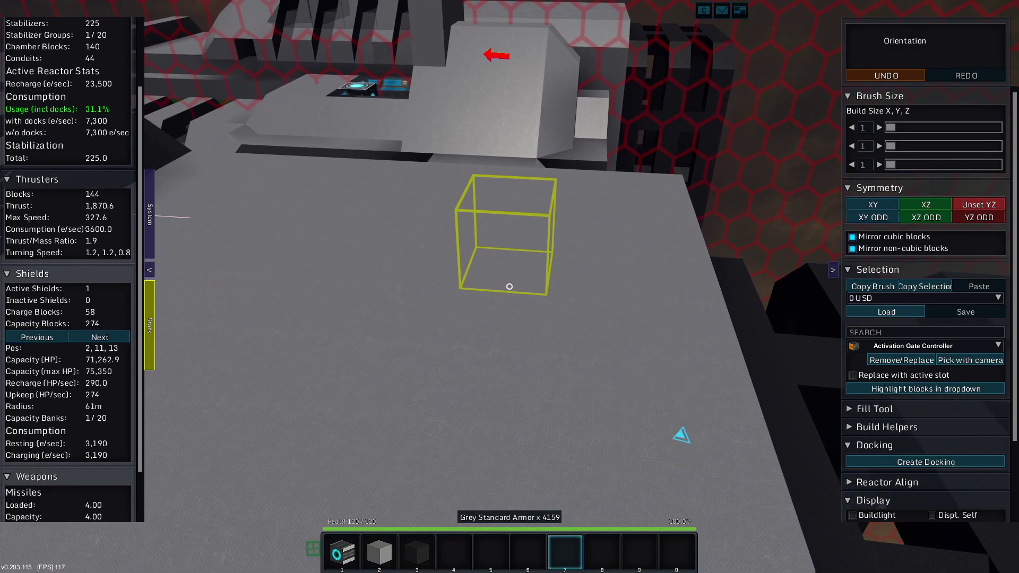
# Add Black Basic Armor to the hotbar from the block inventory
pyautogui.press('i')
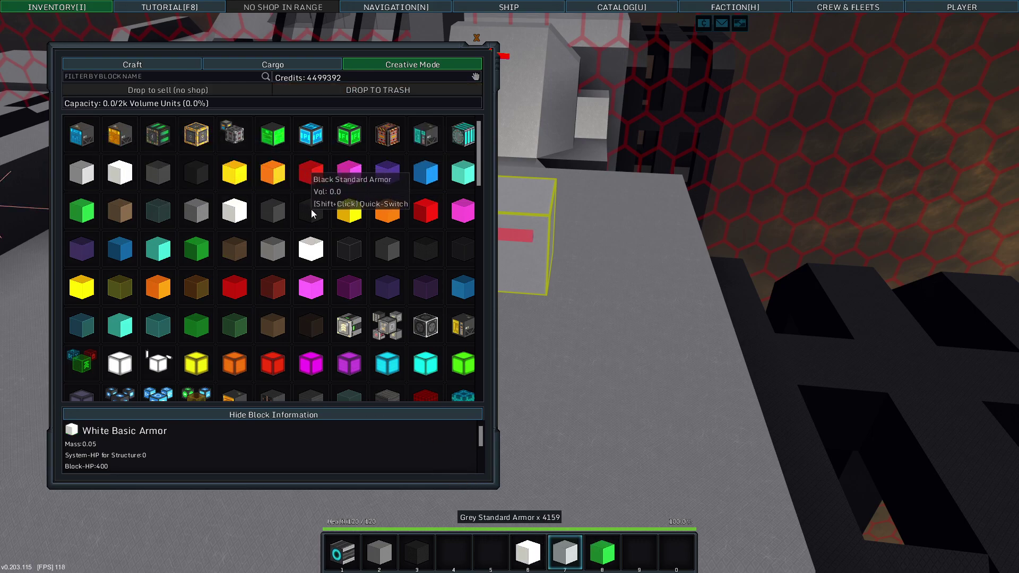
pyautogui.click(196, 172)
pyautogui.press('i')
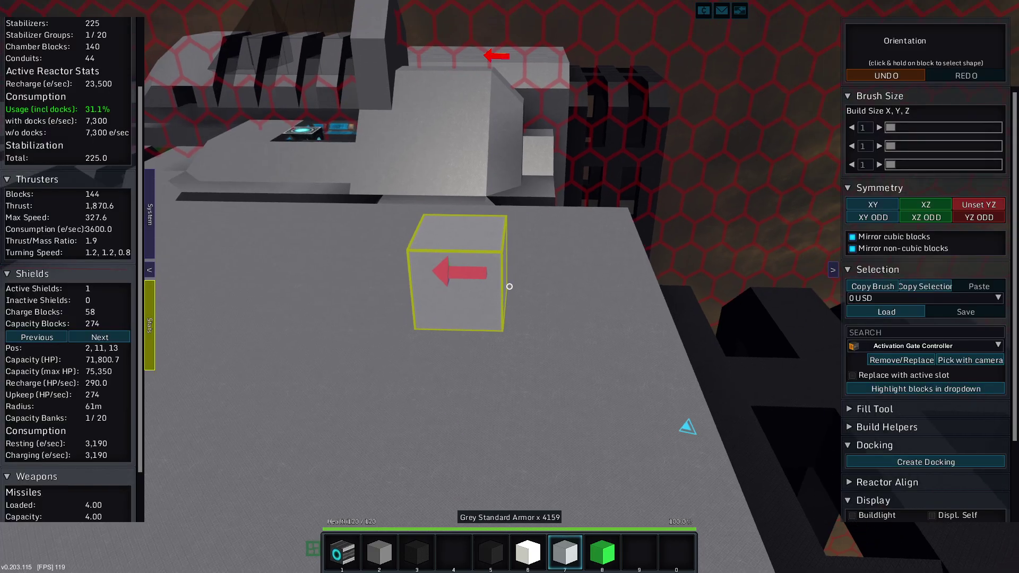
pyautogui.scroll(-8, 509, 286)
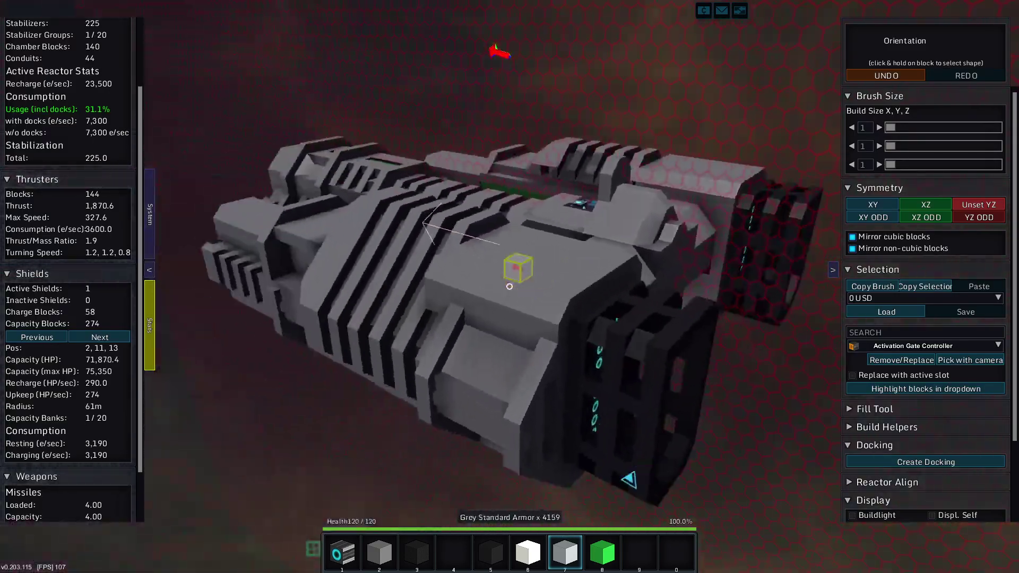
pyautogui.scroll(10, 509, 287)
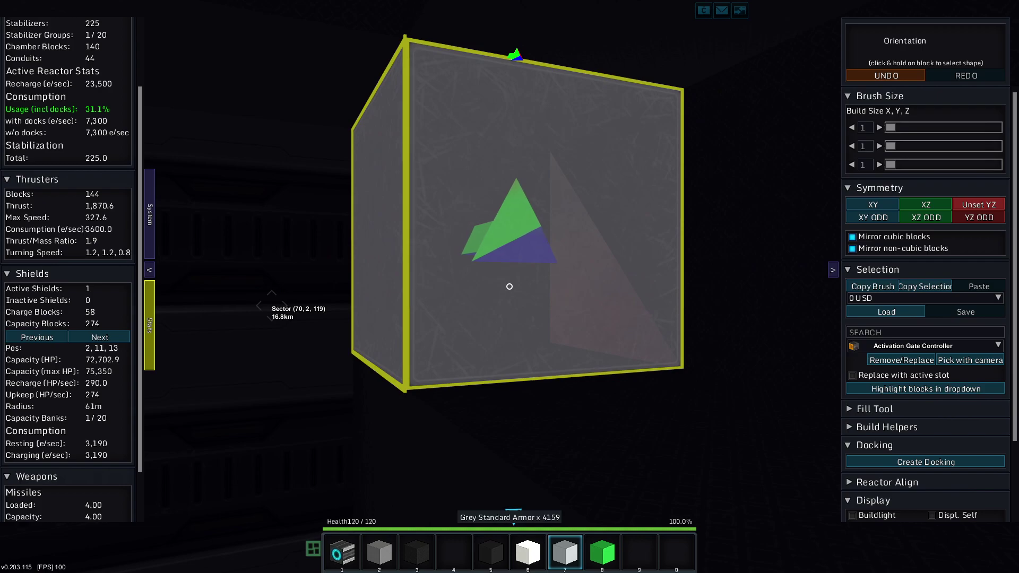
# Remove and undo stray grey armour blocks, then place one mirrored grey armour pair
pyautogui.rightClick(509, 287)
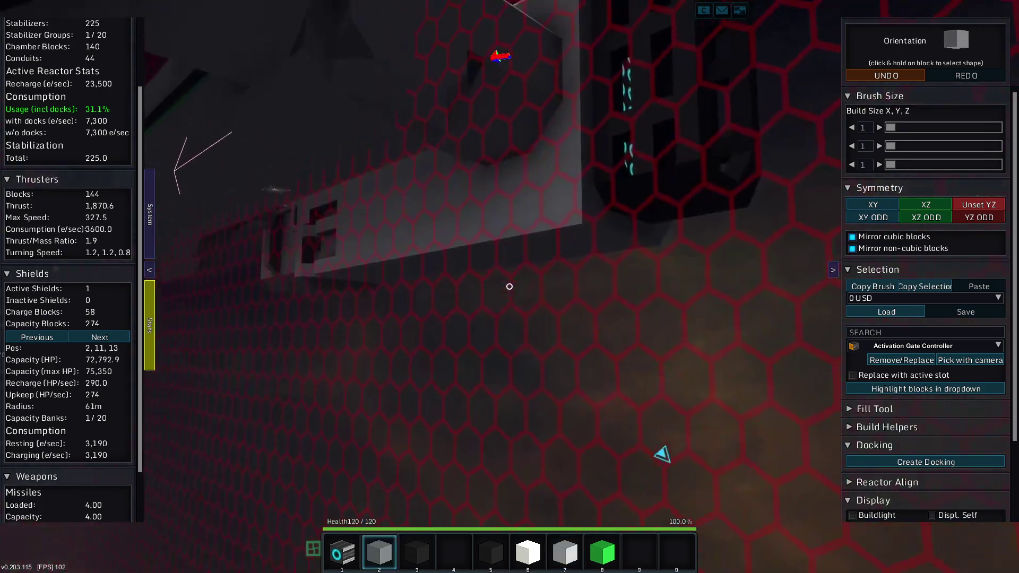
pyautogui.click(511, 287)
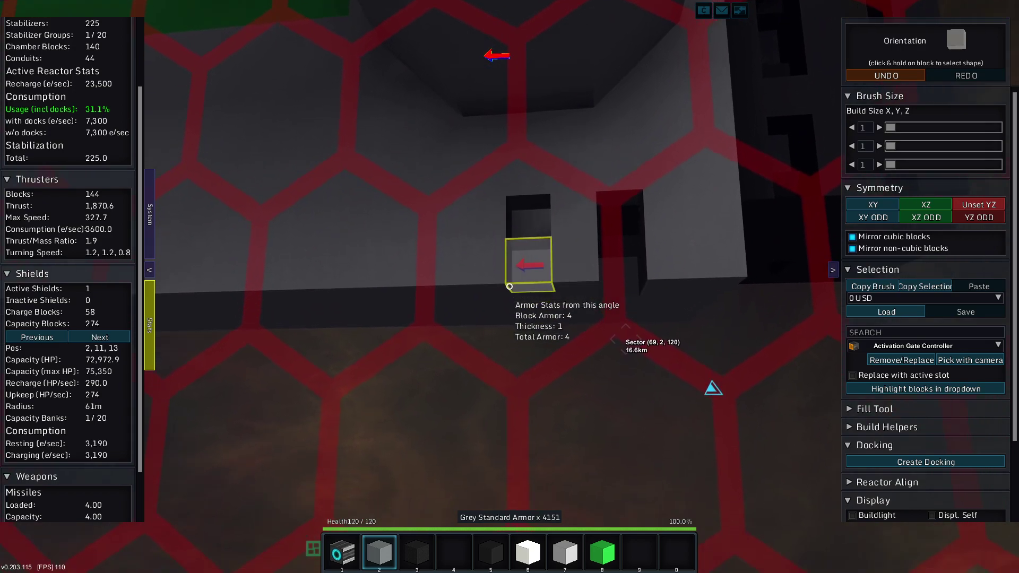
pyautogui.click(510, 288)
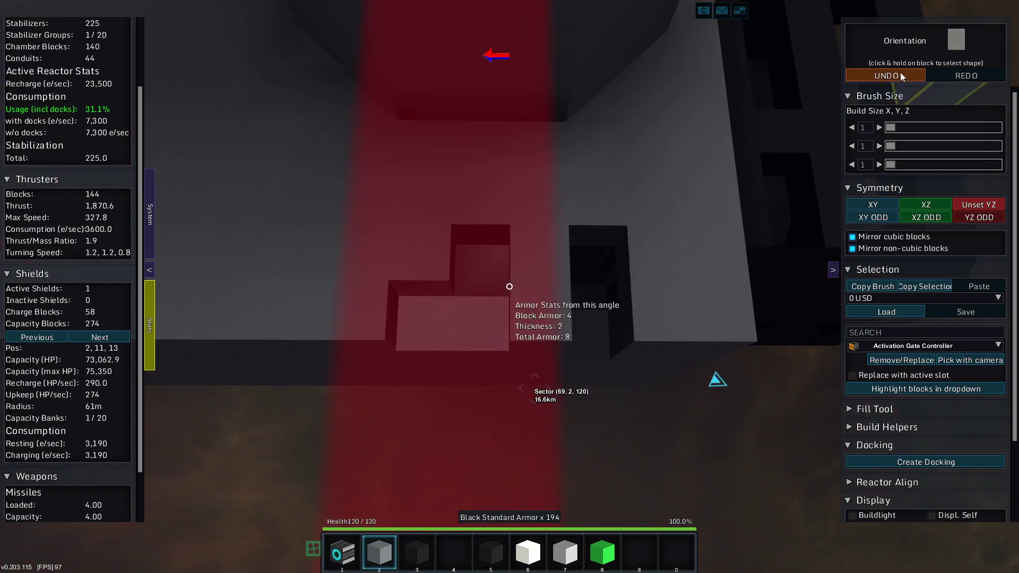
pyautogui.click(901, 75)
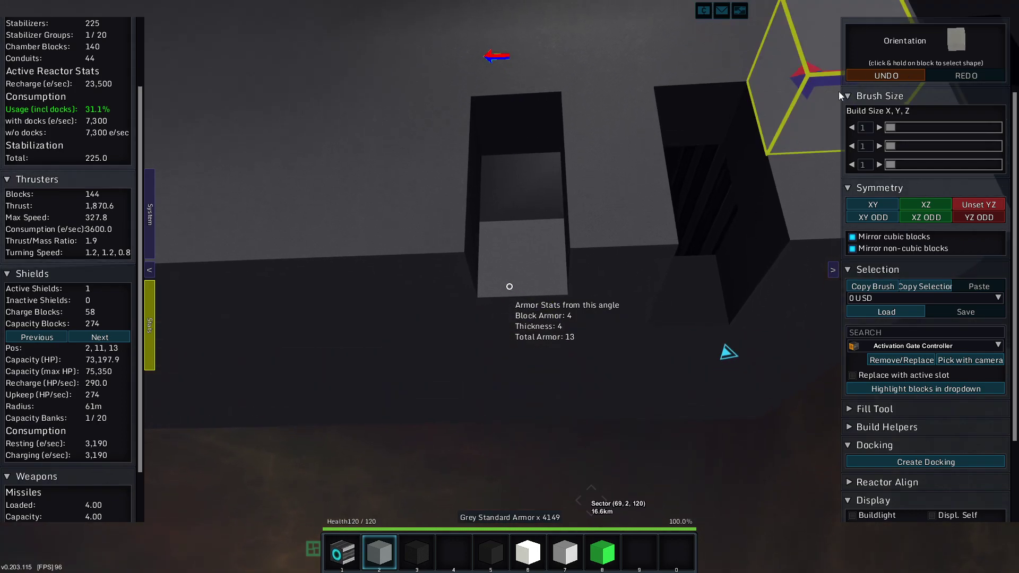
pyautogui.click(889, 74)
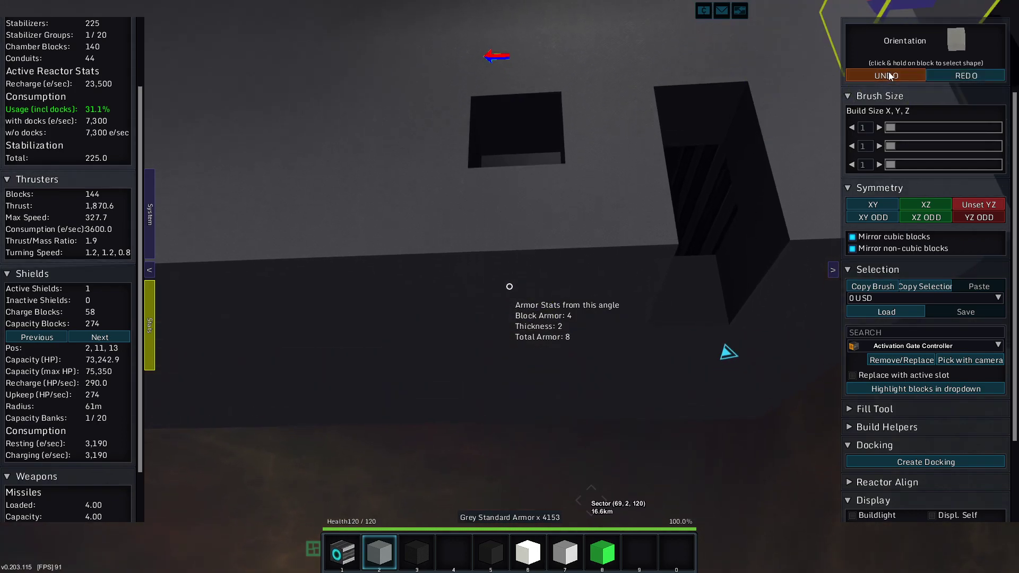
pyautogui.click(888, 75)
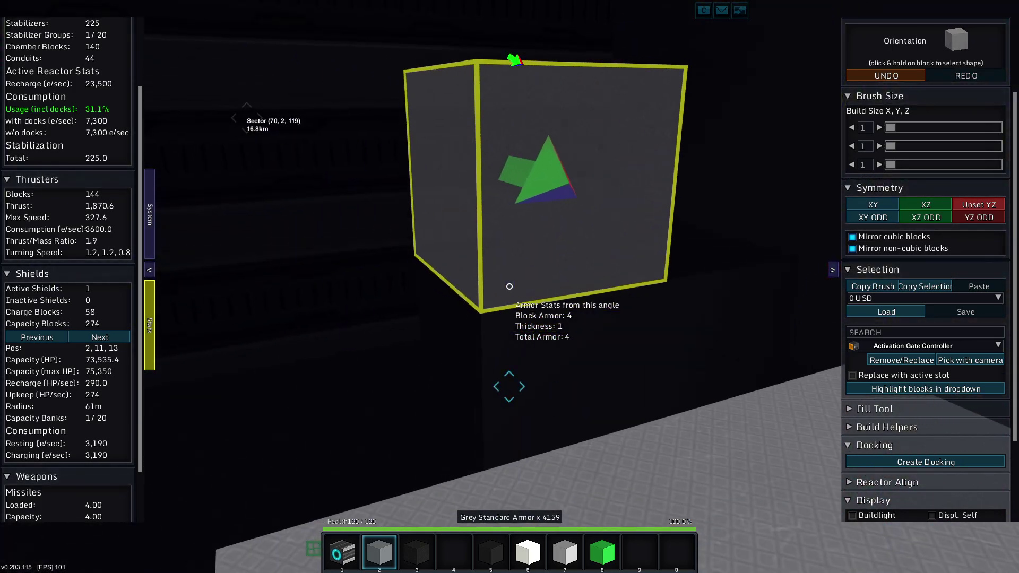
pyautogui.click(510, 287)
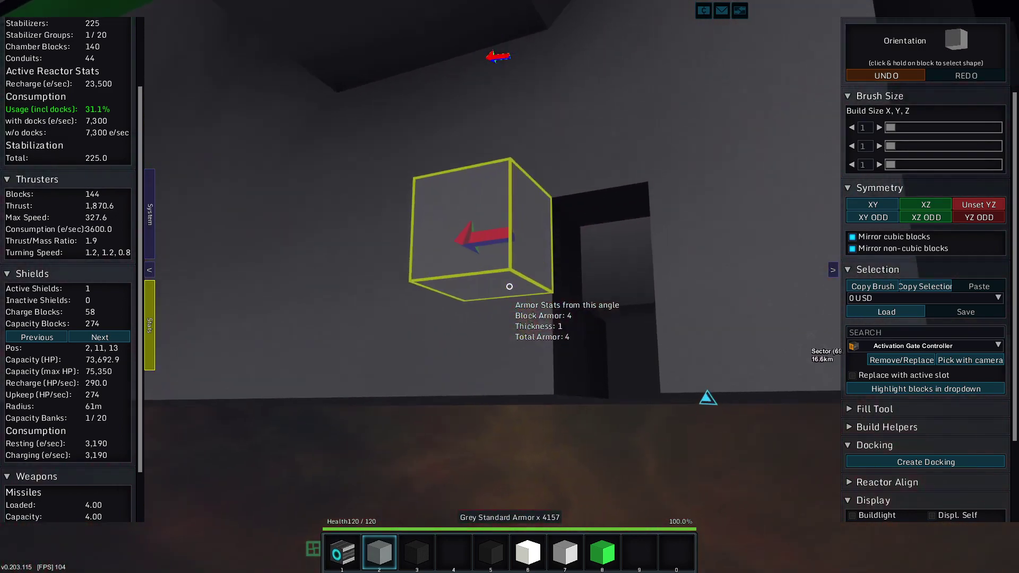
# Place mirrored grey armour wedges along the hull's lower edges, undoing the last one
pyautogui.press('ctrl')
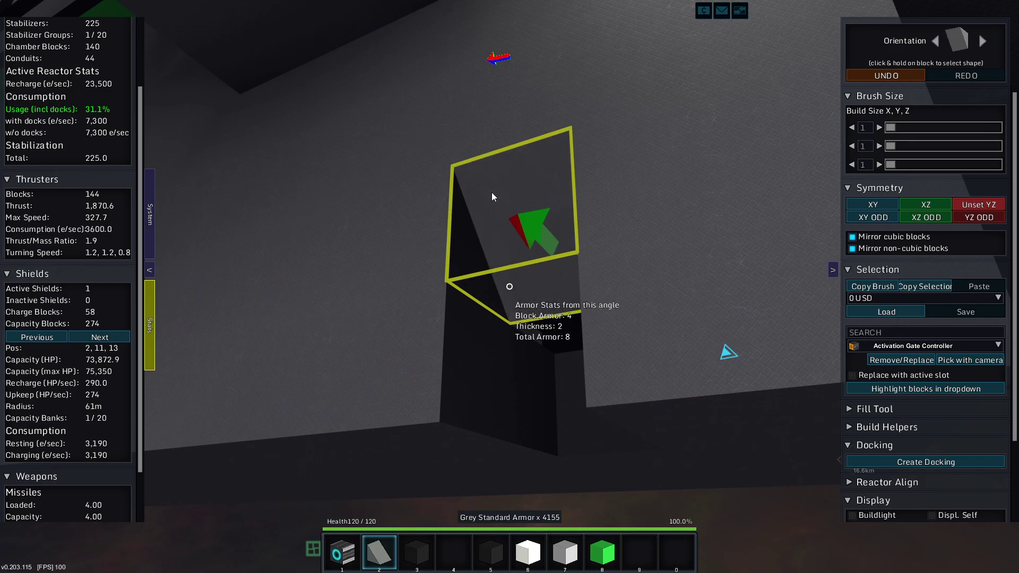
pyautogui.moveTo(491, 192); pyautogui.dragTo(557, 304)
pyautogui.press('s')
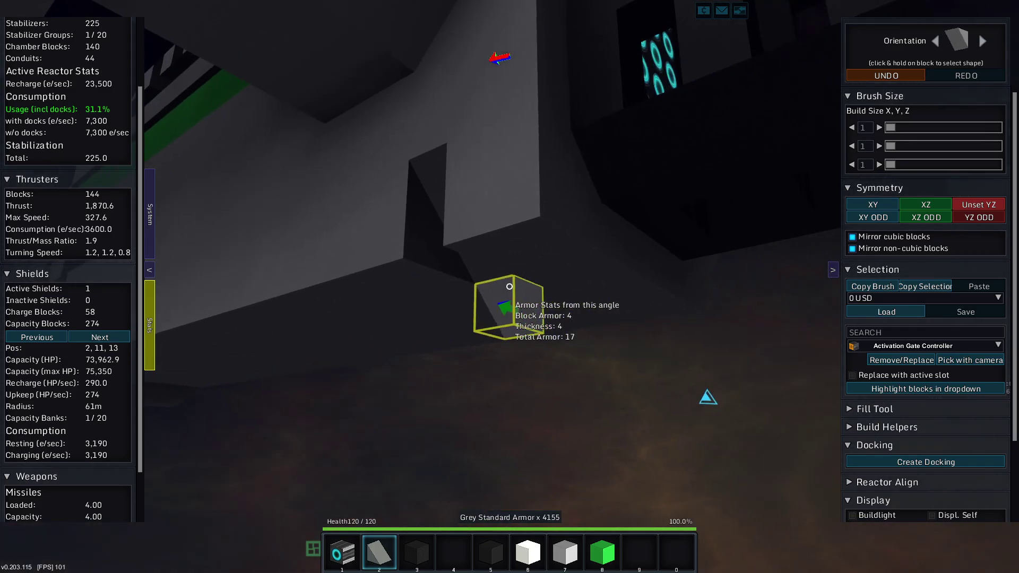
pyautogui.scroll(-1, 510, 286)
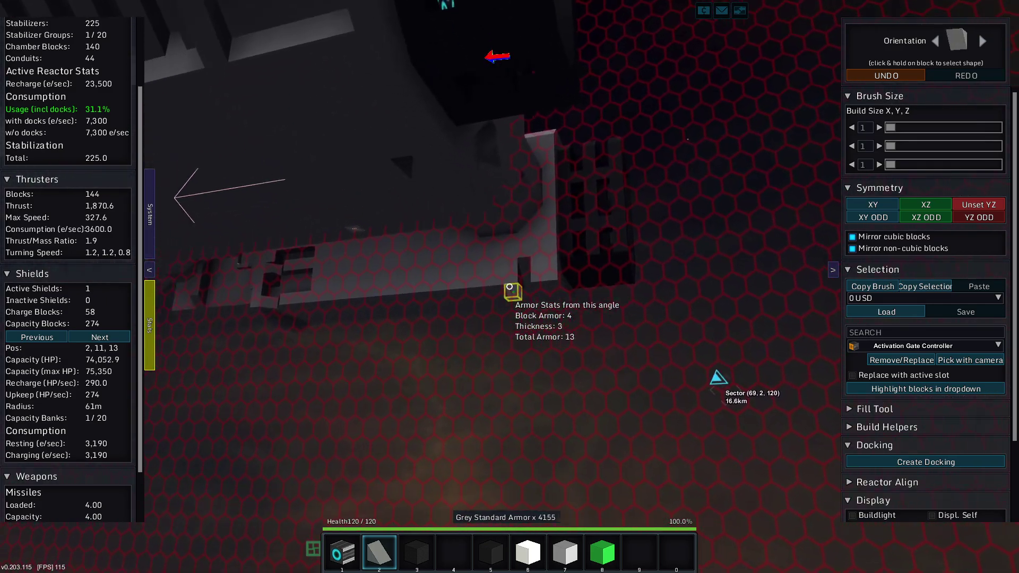
pyautogui.click(510, 287)
pyautogui.click(509, 287)
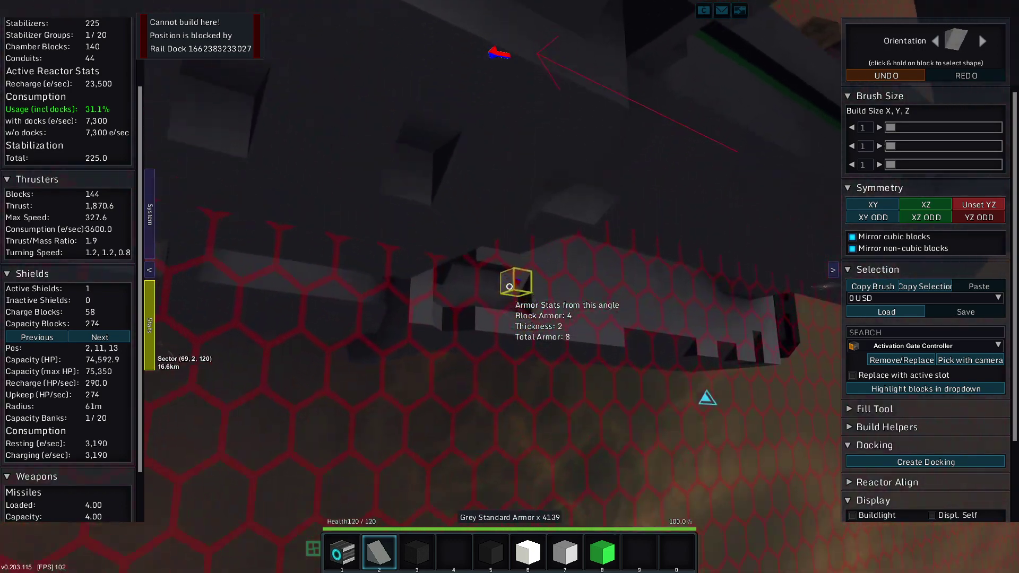
pyautogui.click(510, 288)
pyautogui.click(509, 287)
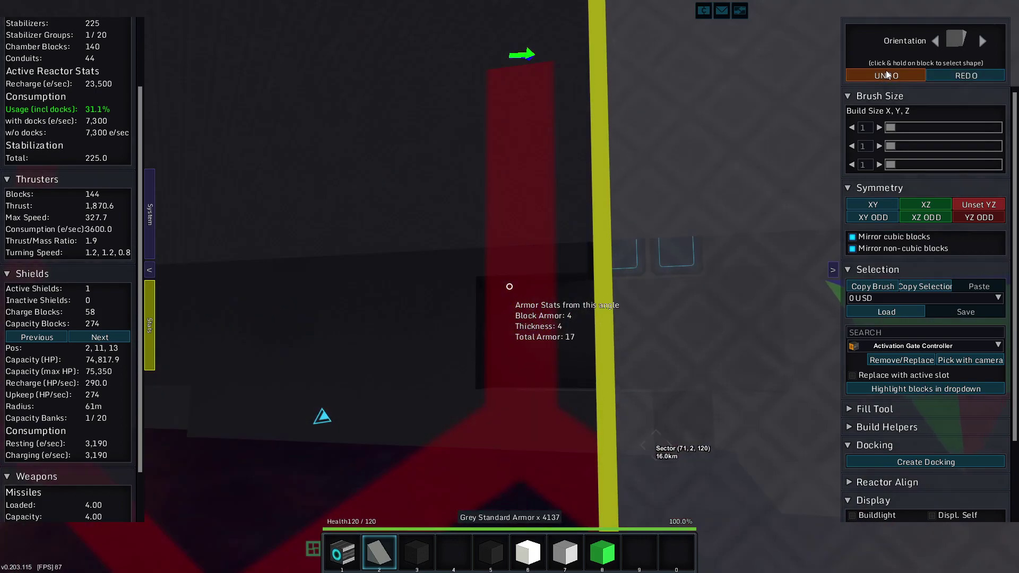
pyautogui.click(886, 76)
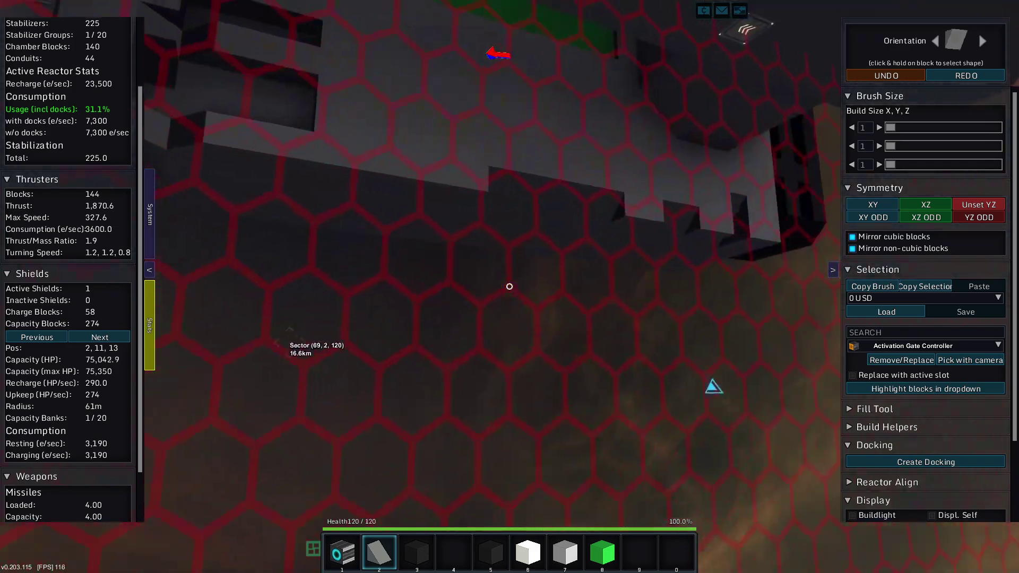
pyautogui.scroll(1, 510, 287)
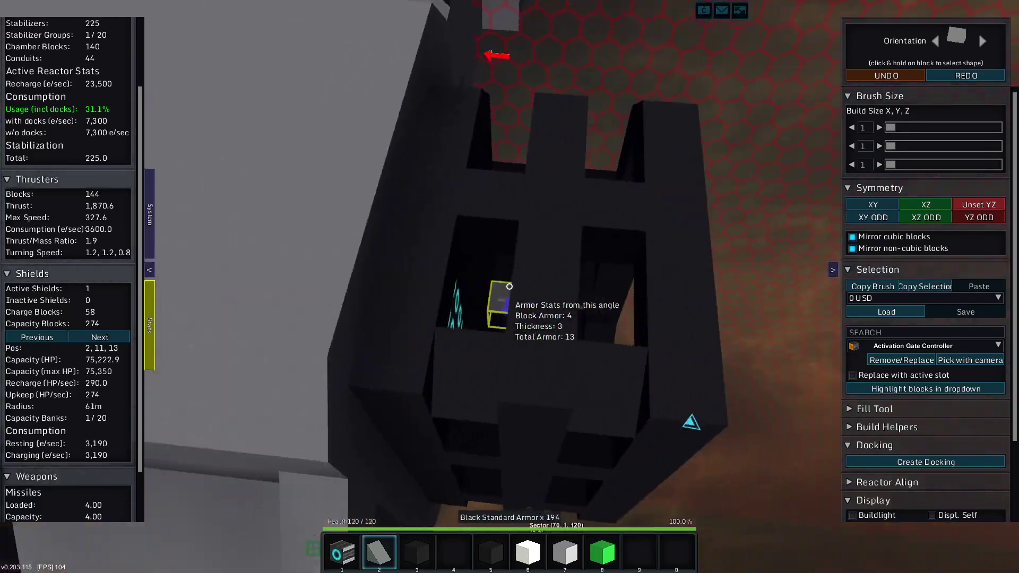
pyautogui.scroll(-1, 510, 287)
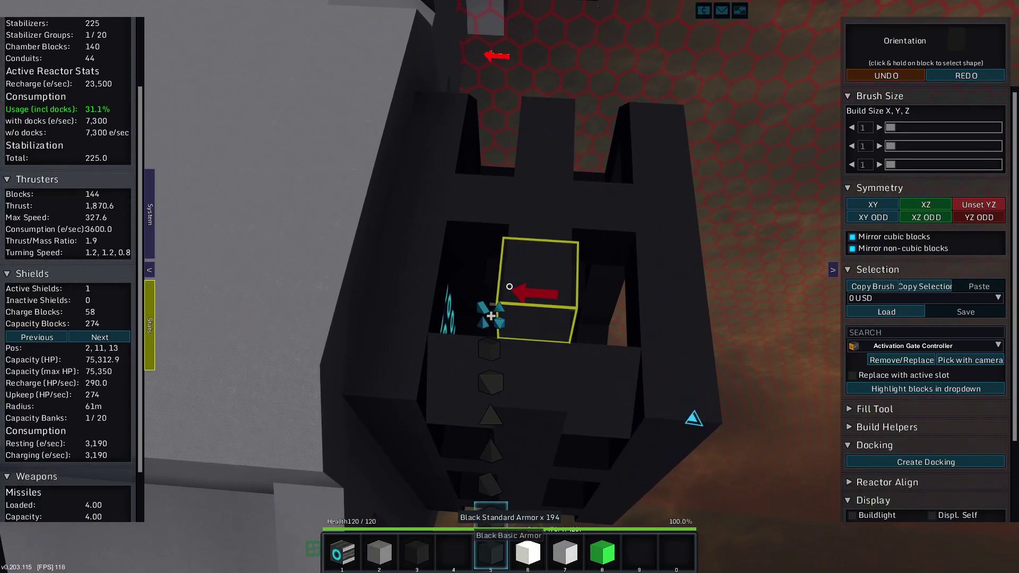
# Place a 34-block black armour column in the thruster housing and collapse Shields statistics
pyautogui.click(510, 287)
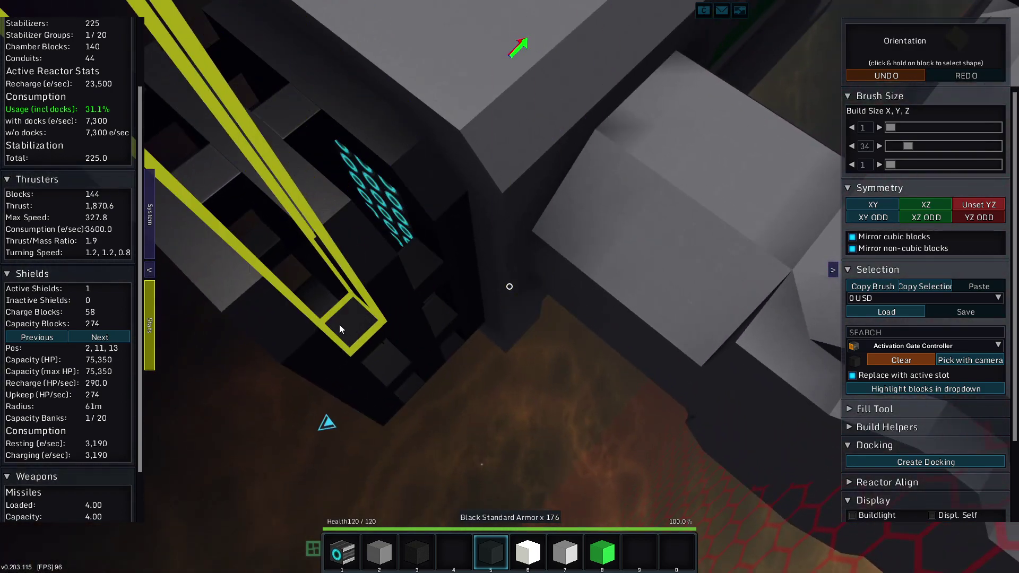
pyautogui.click(340, 325)
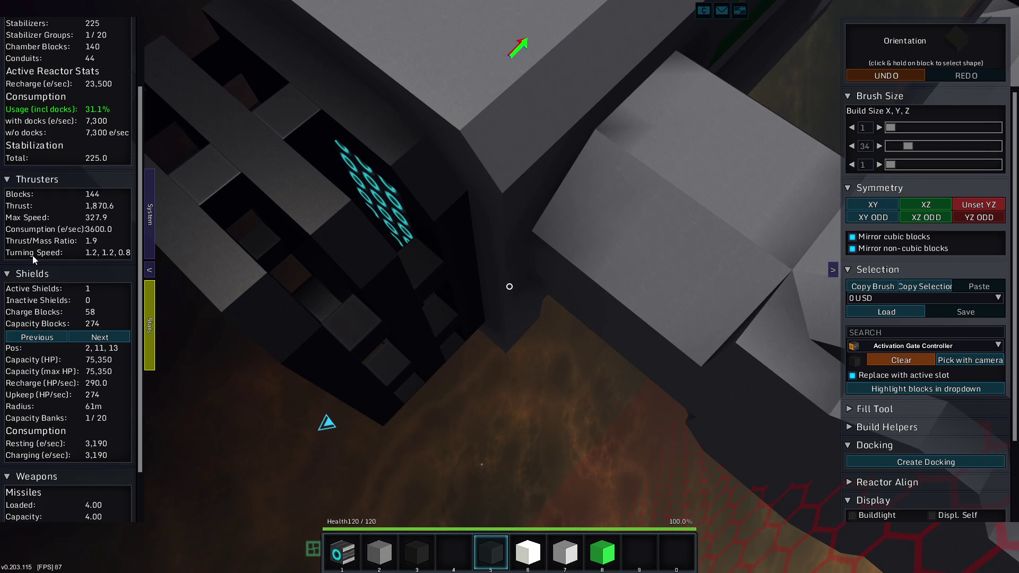
pyautogui.click(30, 274)
pyautogui.click(11, 63)
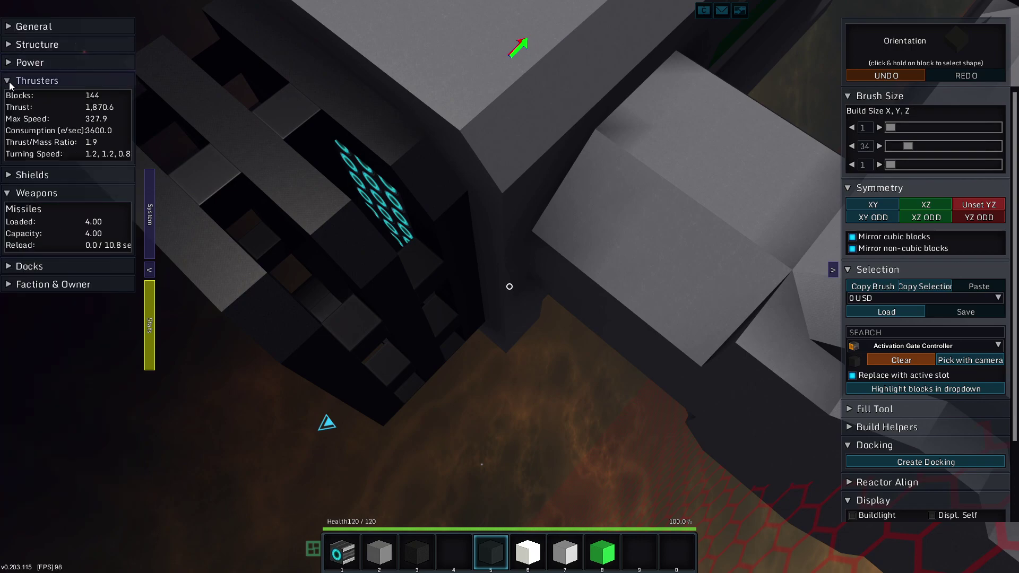
pyautogui.click(10, 177)
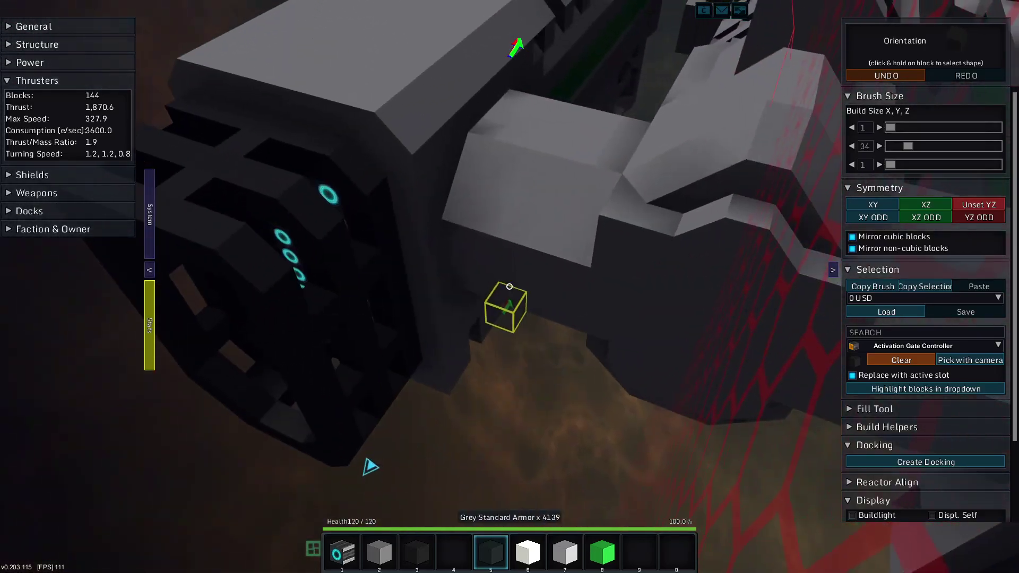
pyautogui.scroll(-1, 510, 287)
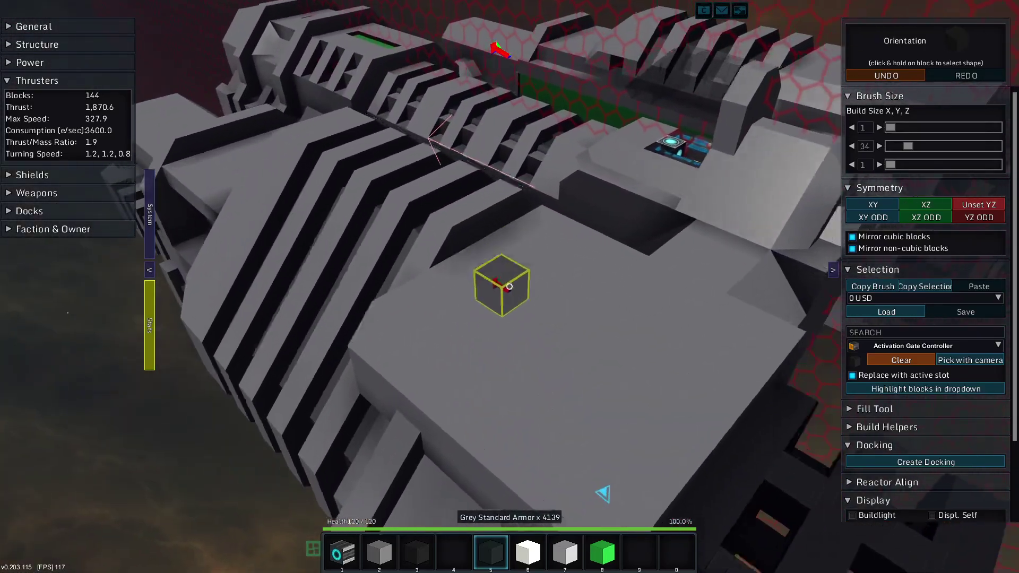
pyautogui.scroll(-2, 509, 287)
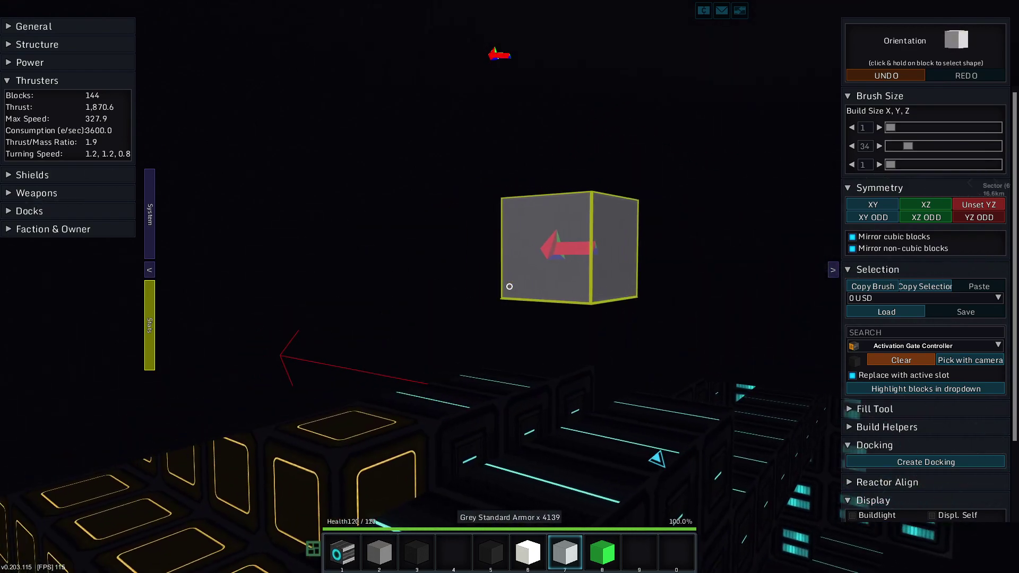
pyautogui.scroll(-1, 510, 286)
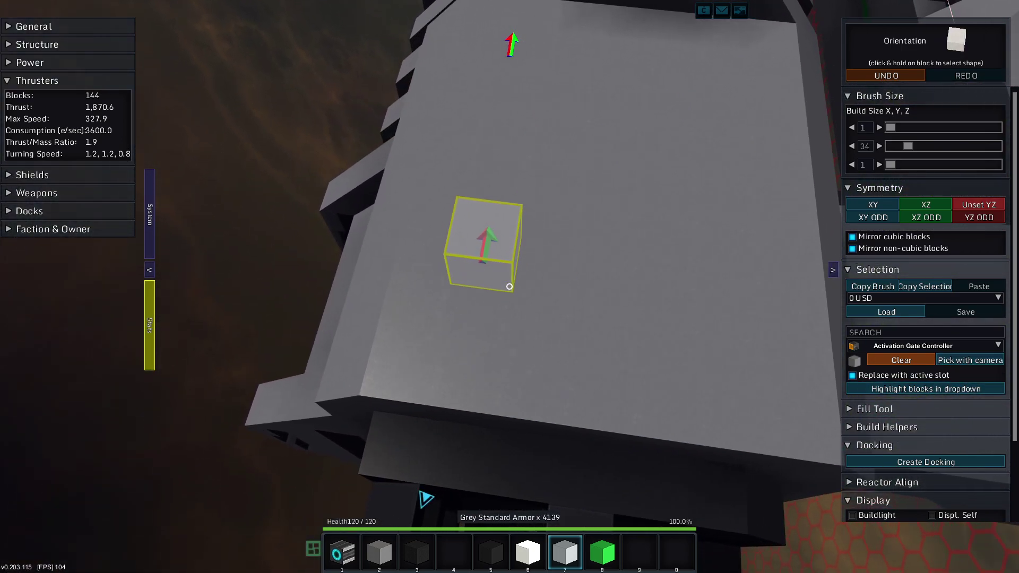
# Lay three trial light grey stripes on the rear hull top, then undo them
pyautogui.click(509, 286)
pyautogui.click(511, 287)
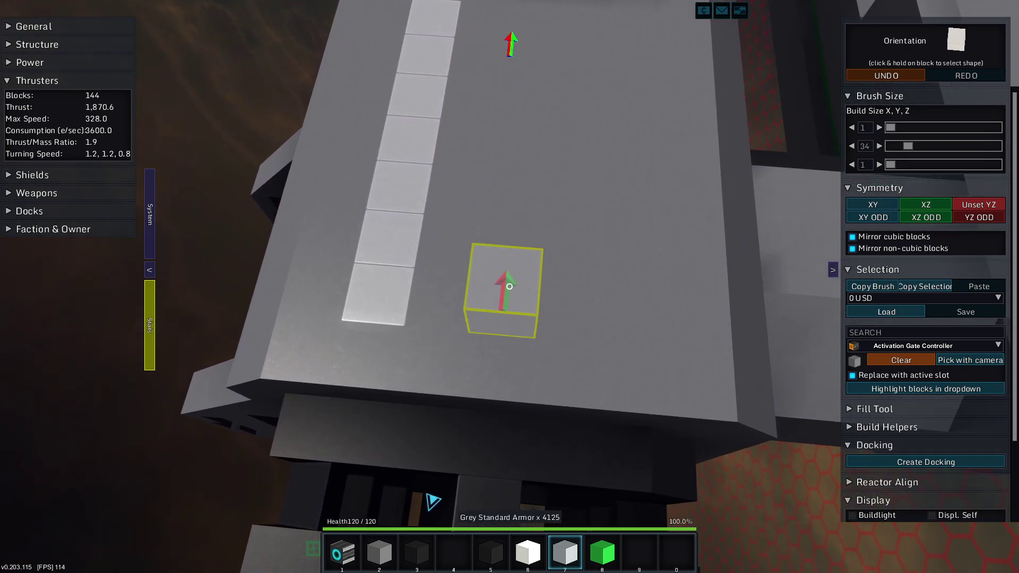
pyautogui.click(509, 287)
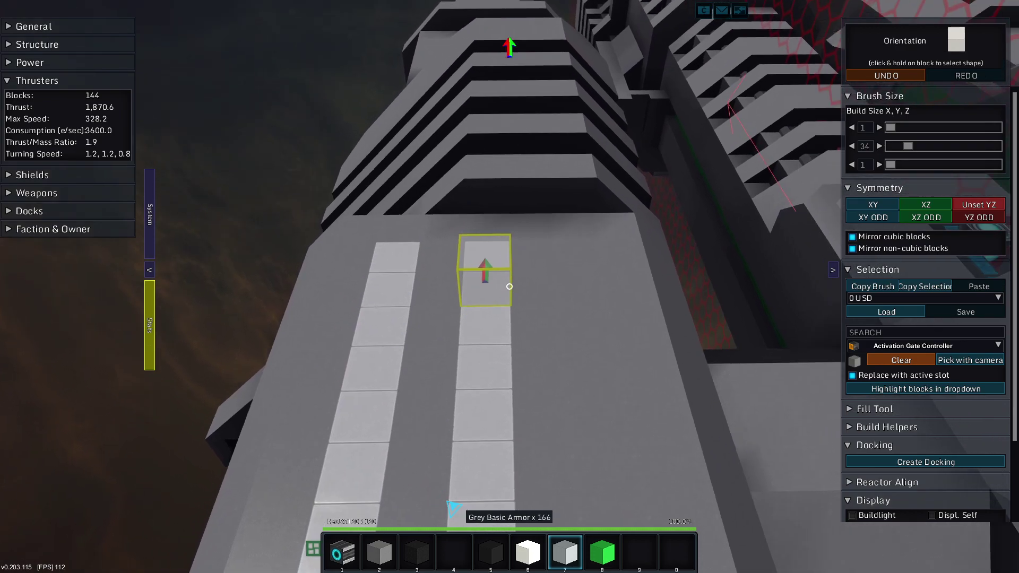
pyautogui.click(510, 286)
pyautogui.click(511, 287)
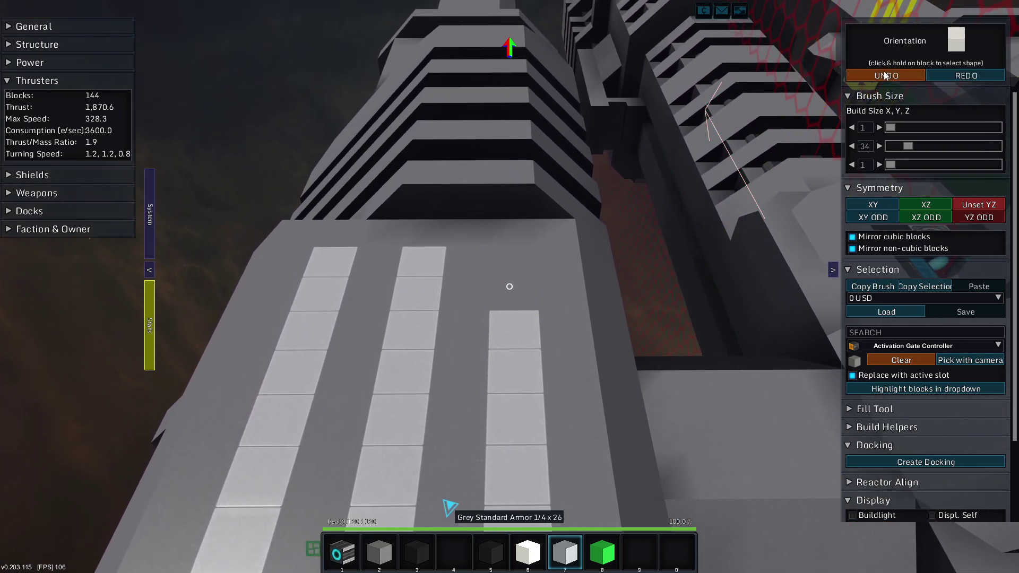
pyautogui.click(884, 71)
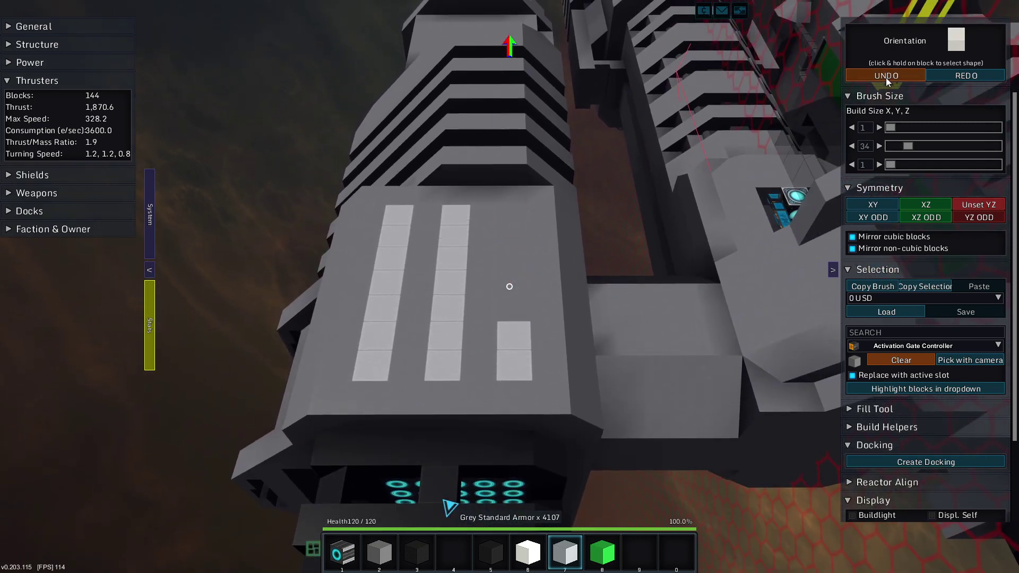
pyautogui.click(886, 77)
pyautogui.click(884, 77)
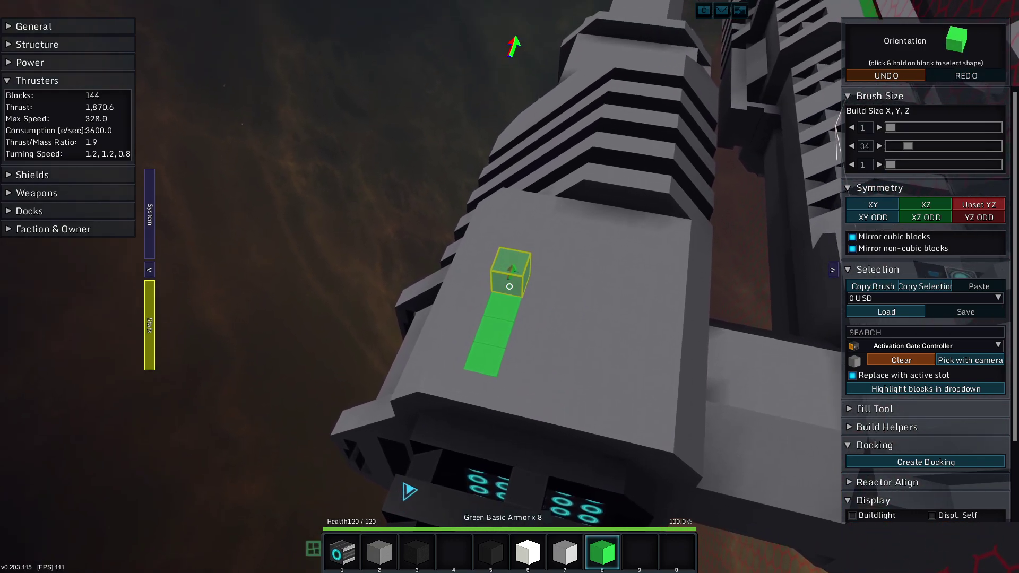
# Lay three side-by-side green armour stripes on the thruster housing top
pyautogui.click(509, 287)
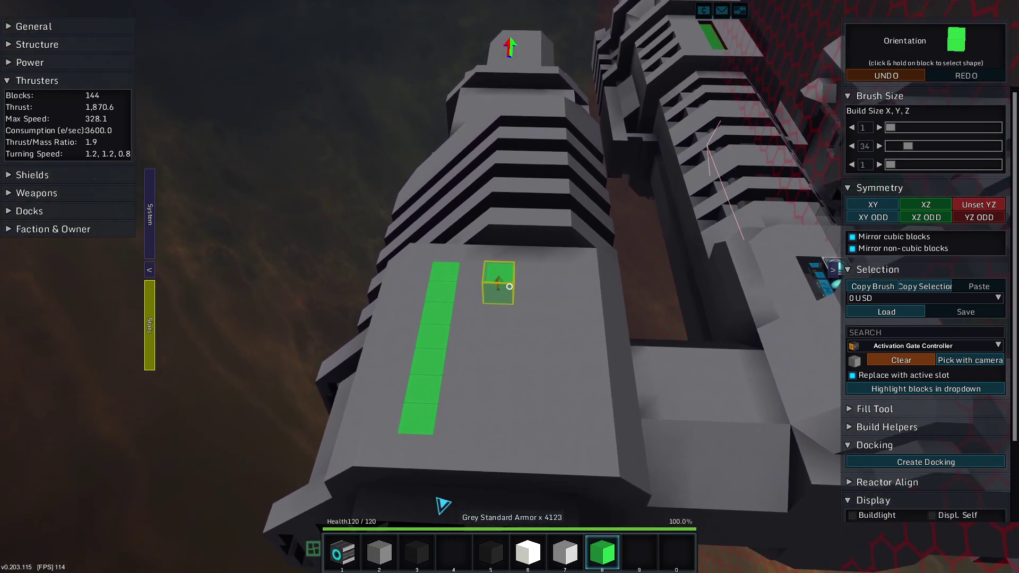
pyautogui.click(510, 287)
pyautogui.click(510, 286)
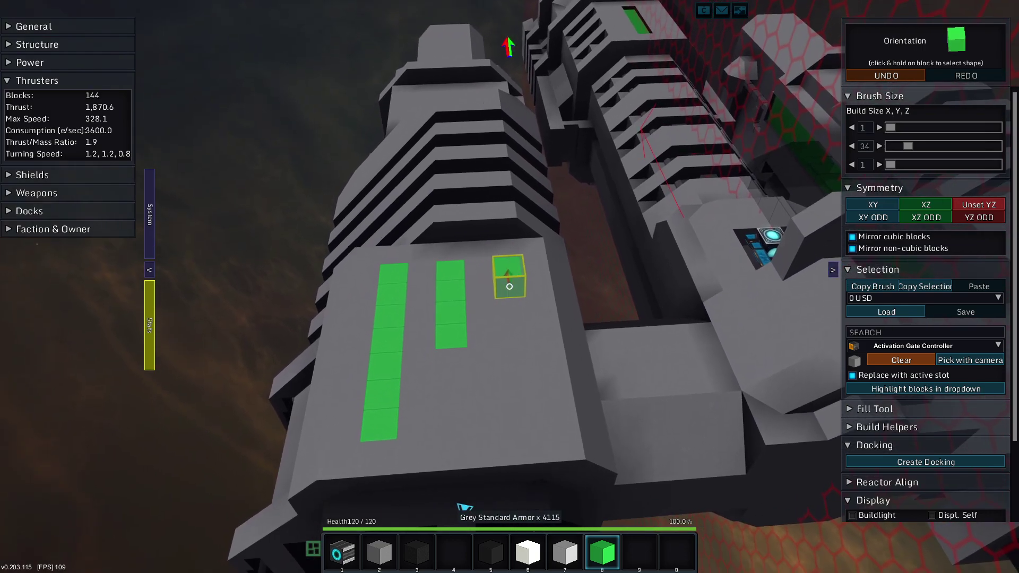
pyautogui.click(510, 286)
pyautogui.click(510, 287)
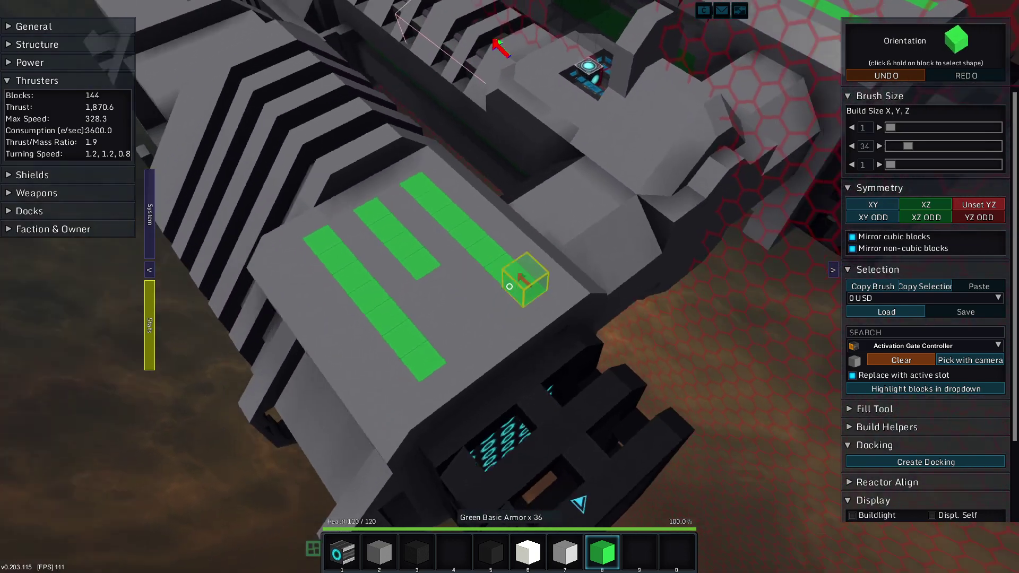
# Add green armour to another housing, filling its recessed slot with a 3/4 block
pyautogui.click(509, 286)
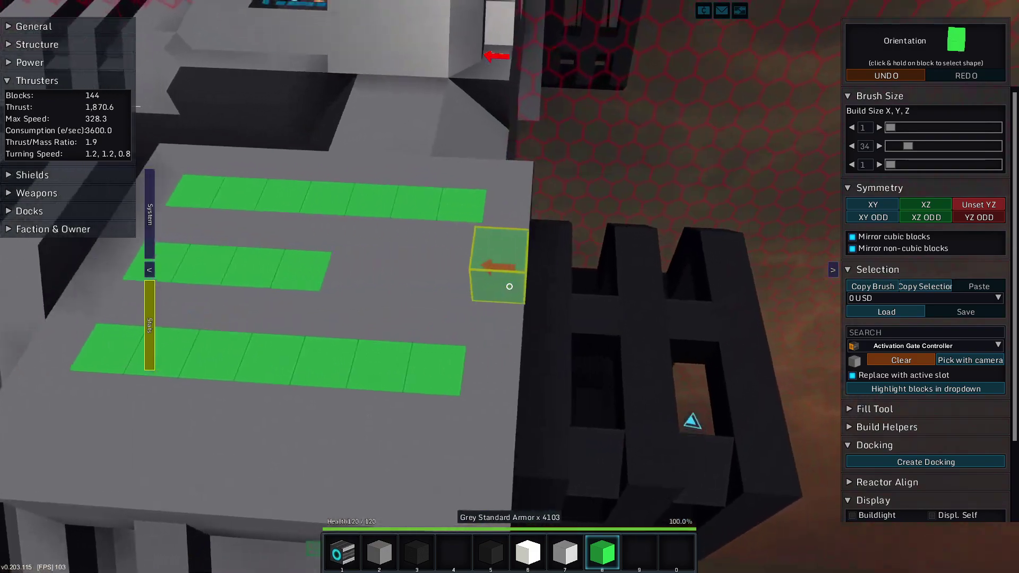
pyautogui.scroll(-5, 510, 287)
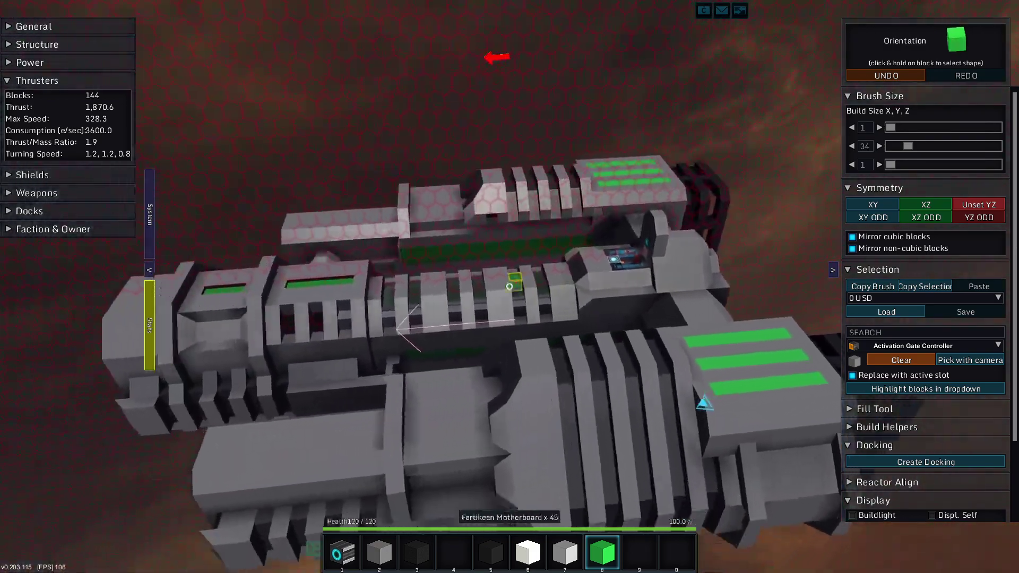
pyautogui.scroll(5, 510, 287)
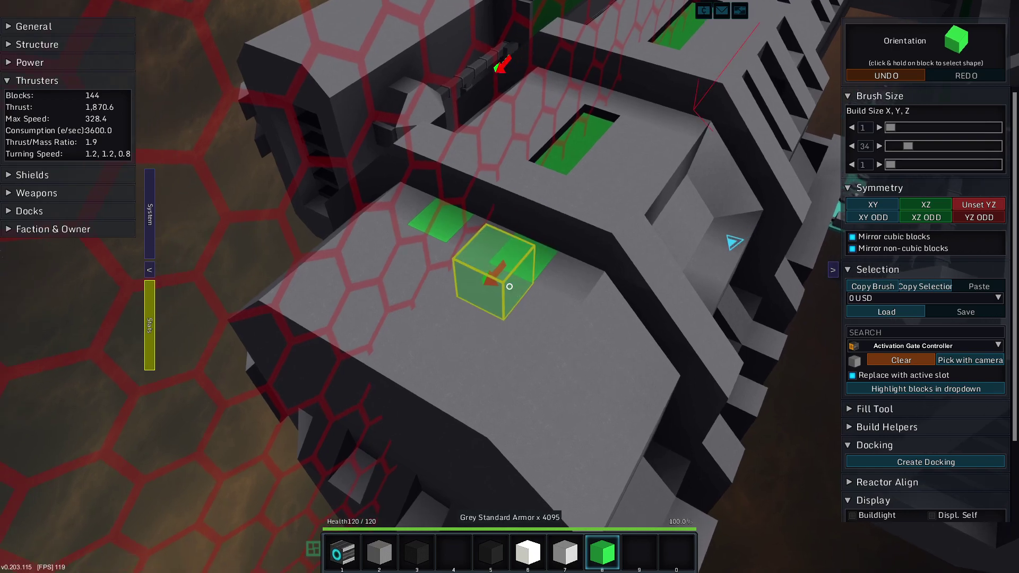
pyautogui.press('8')
pyautogui.click(509, 287)
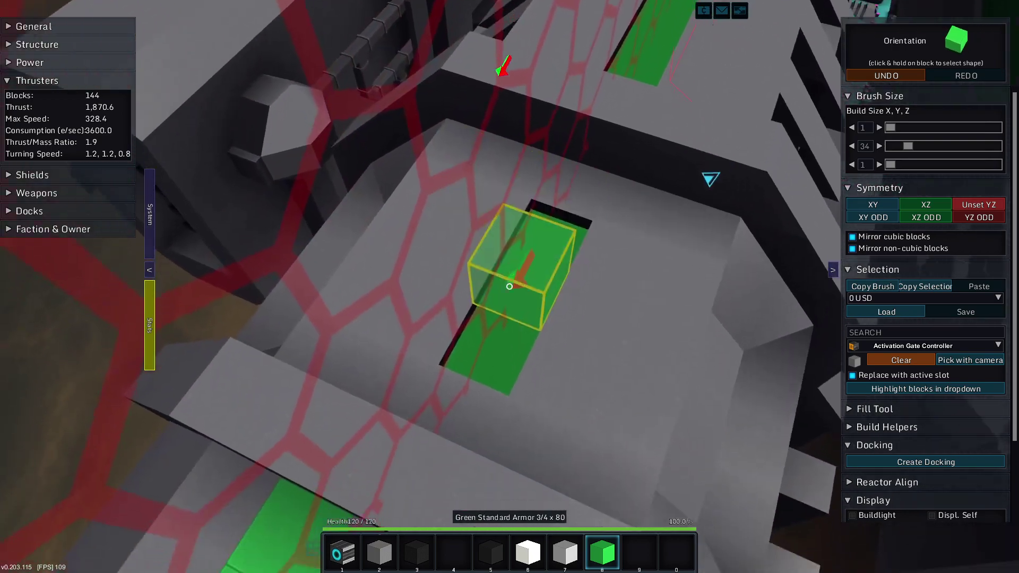
pyautogui.scroll(-5, 510, 287)
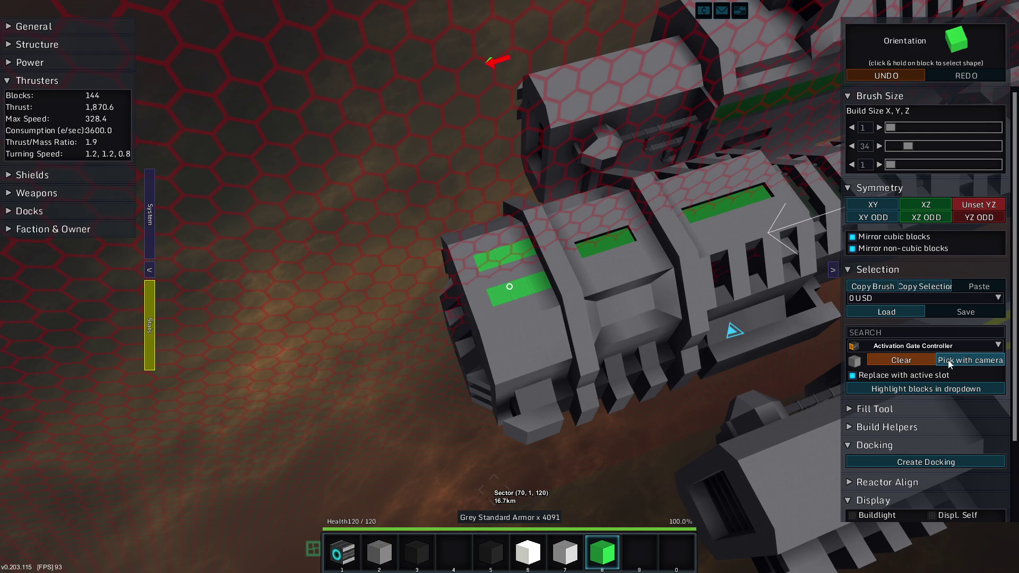
# Pick the green armour from the ship, choose the 3/4 shape, and set brush Z to 59
pyautogui.click(970, 359)
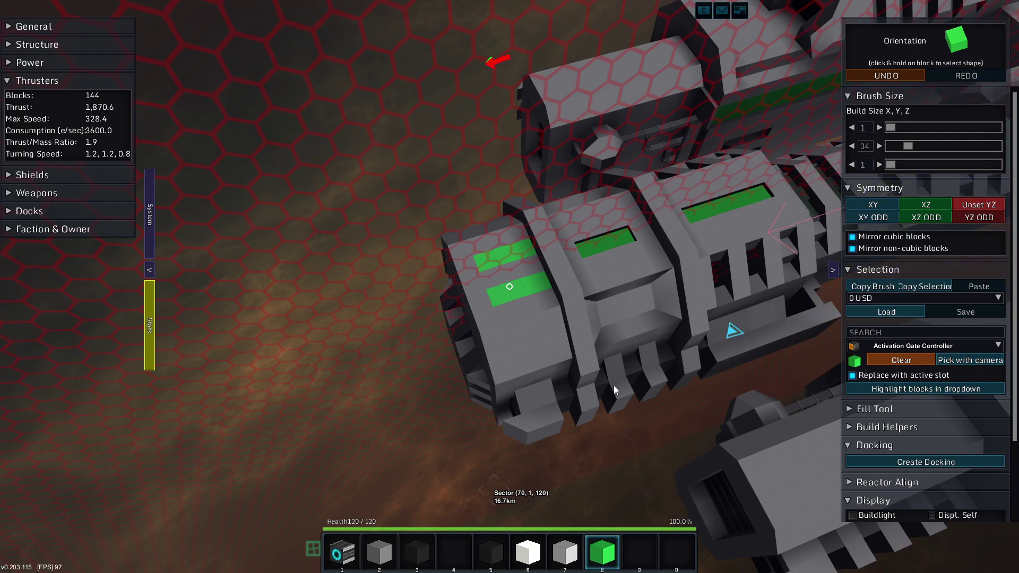
pyautogui.press('t')
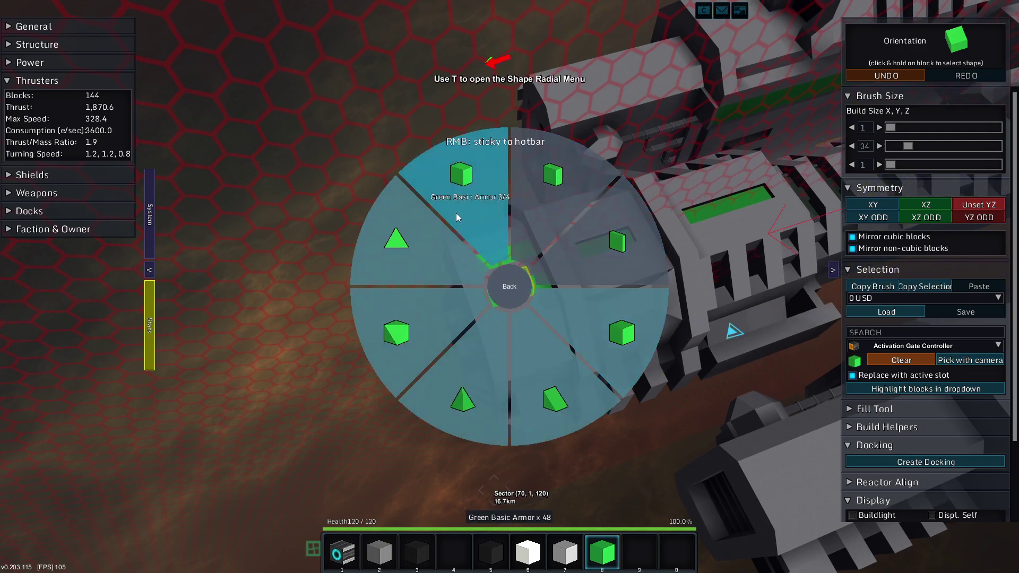
pyautogui.click(457, 217)
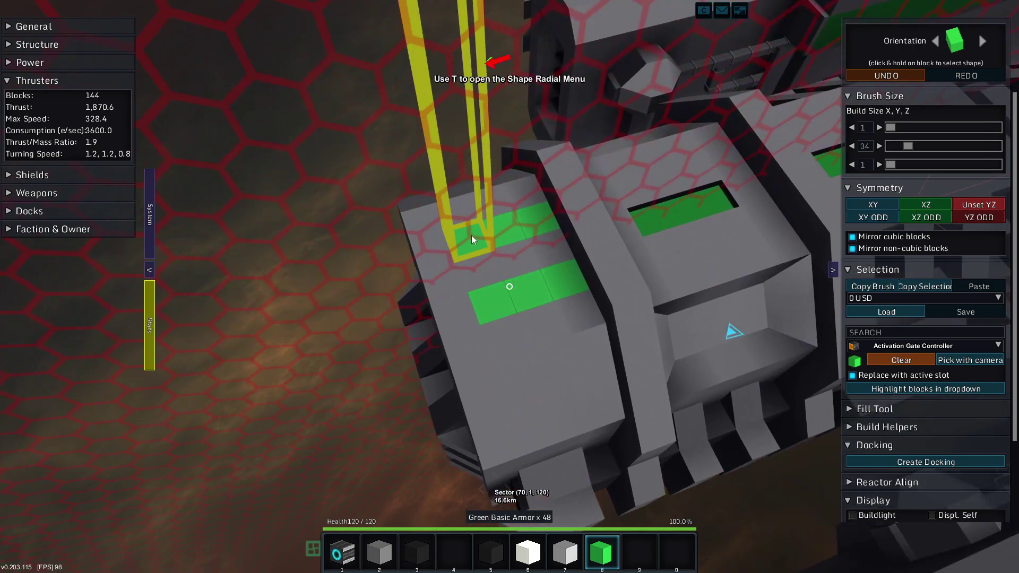
pyautogui.moveTo(892, 164); pyautogui.dragTo(920, 164)
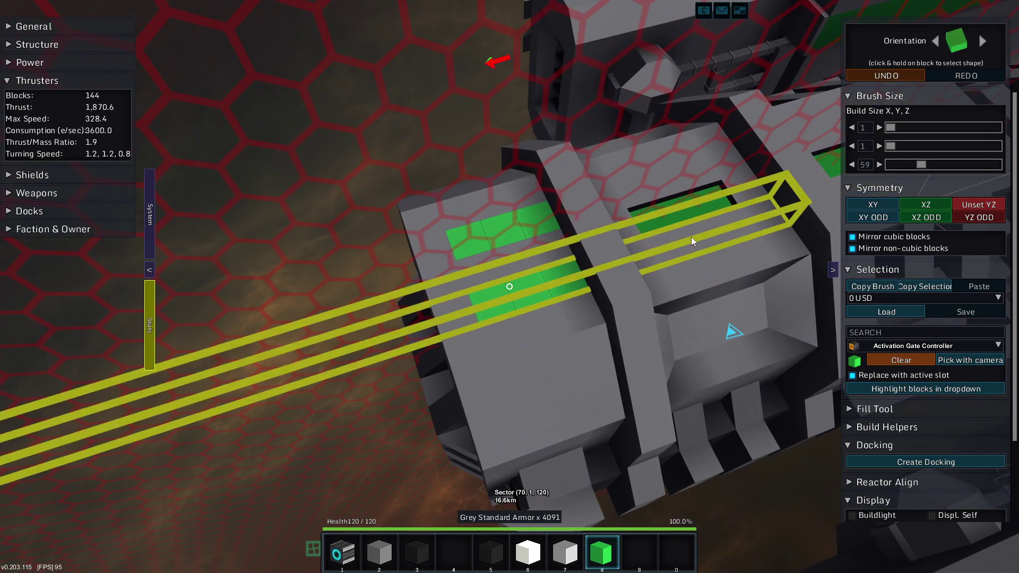
pyautogui.click(523, 295)
pyautogui.press('6')
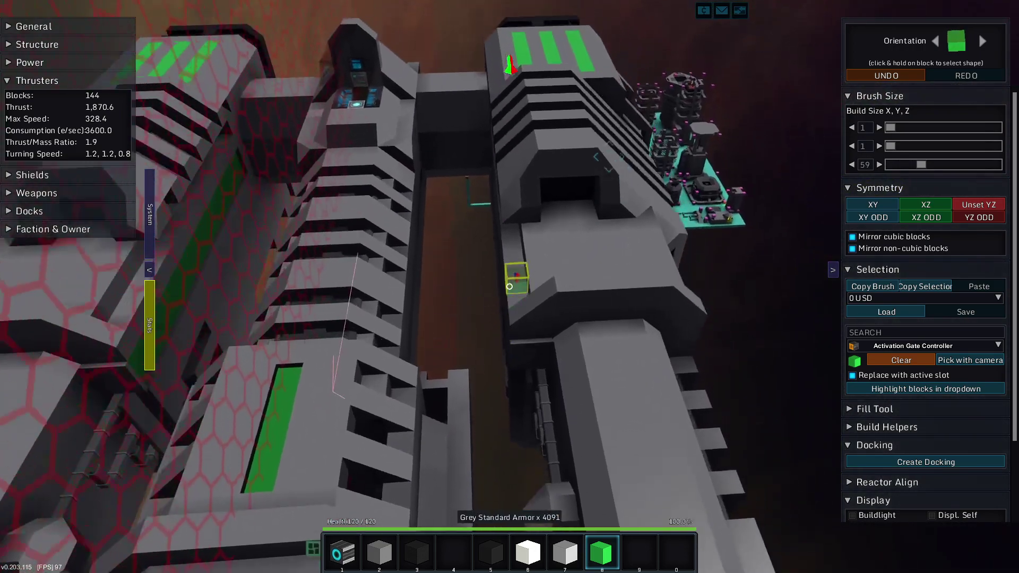
pyautogui.press('5')
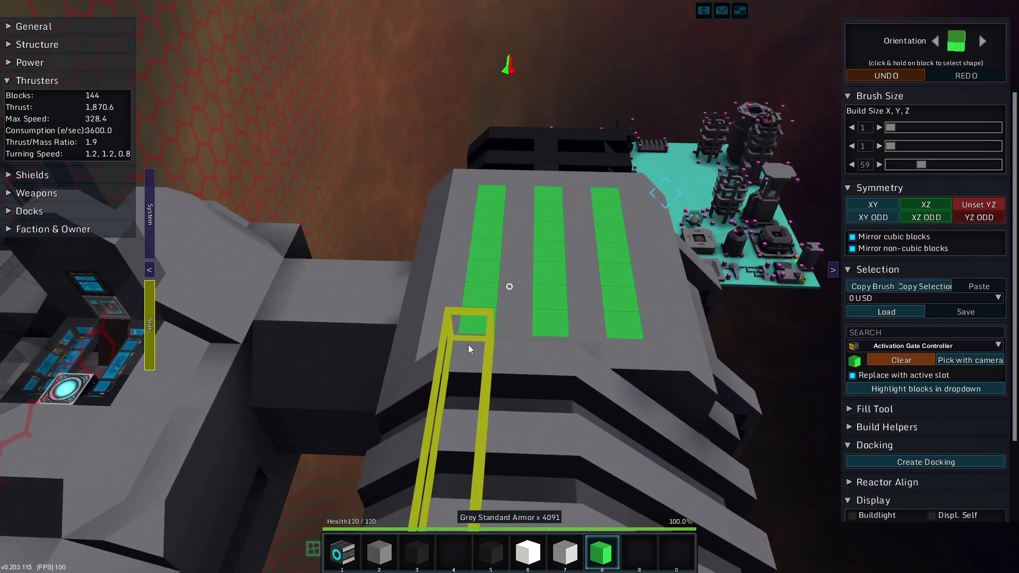
pyautogui.press('7')
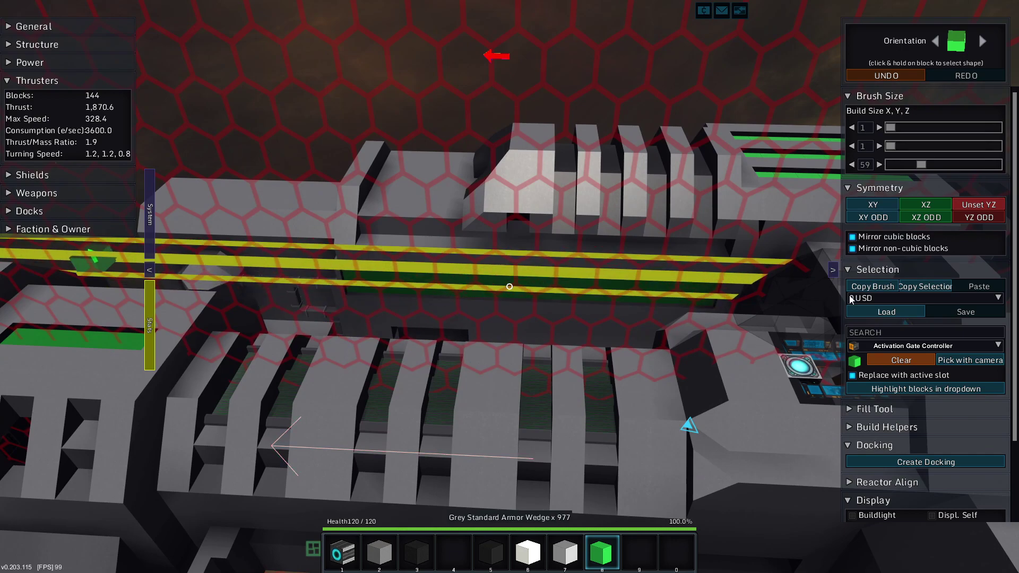
# Fly and turn the view along the hull sides to line up the 59-block green brush
pyautogui.press('6')
pyautogui.press('8')
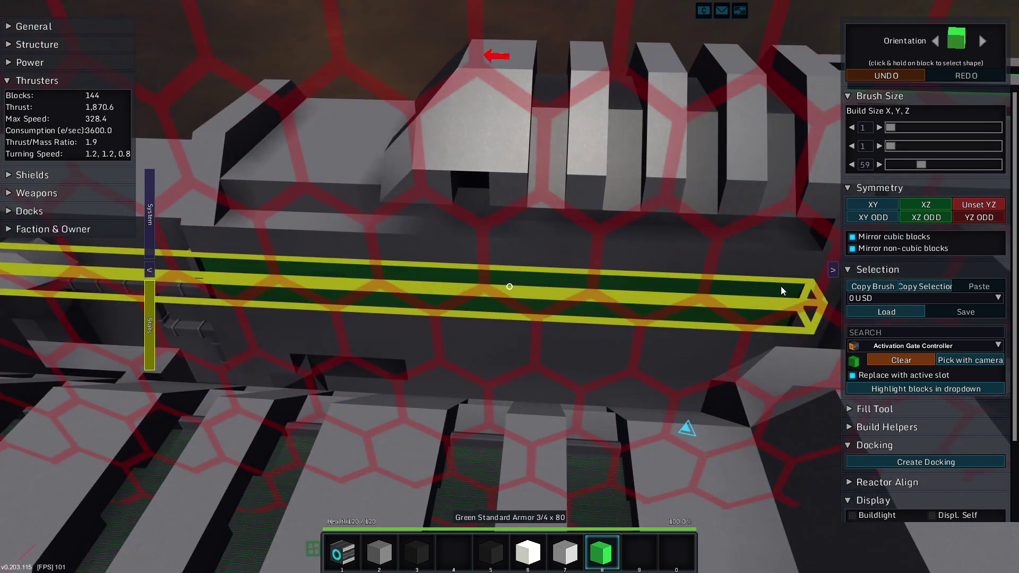
pyautogui.moveTo(781, 286); pyautogui.dragTo(555, 290)
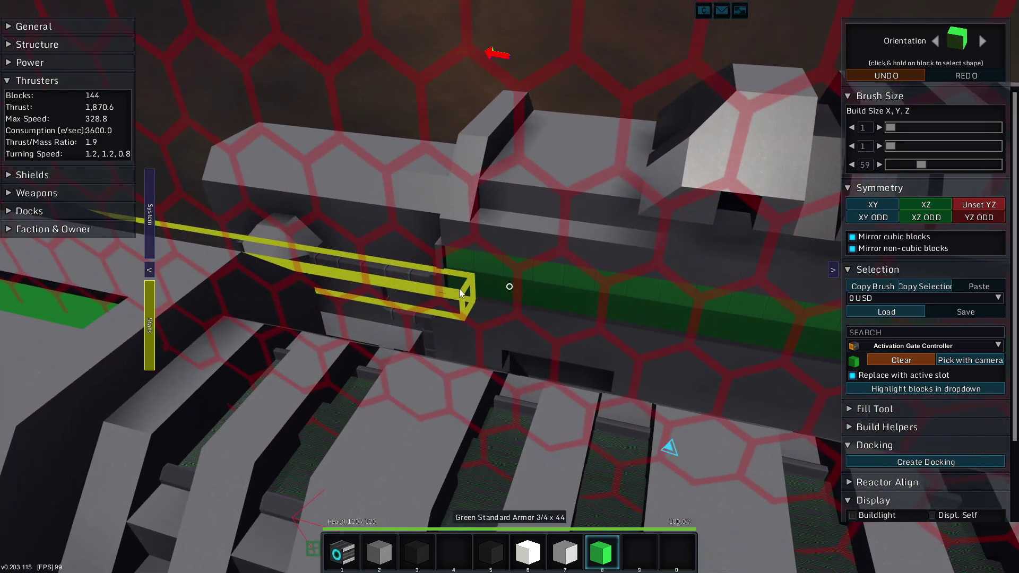
pyautogui.moveTo(459, 289); pyautogui.dragTo(510, 287)
pyautogui.press('6')
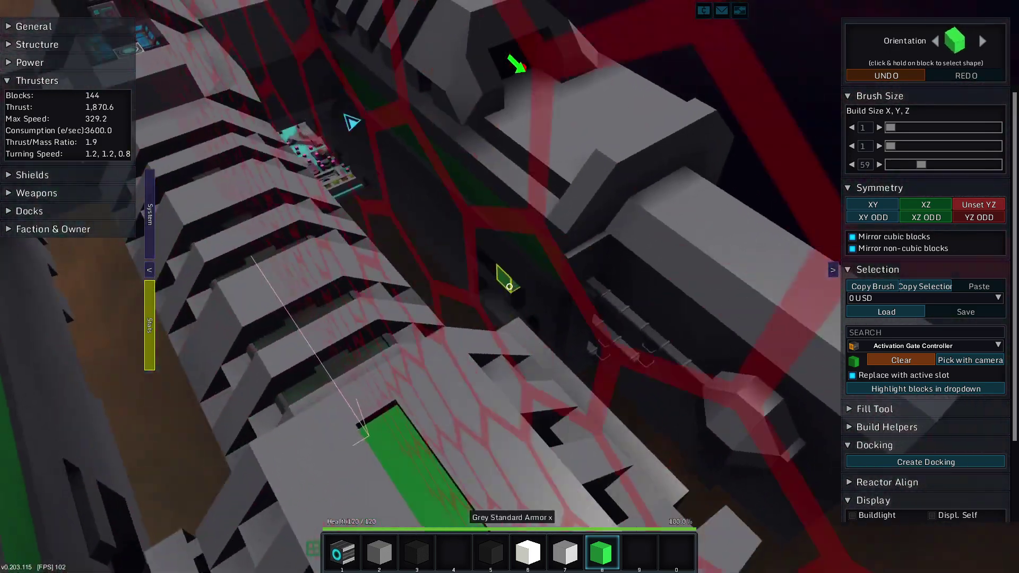
pyautogui.press('8')
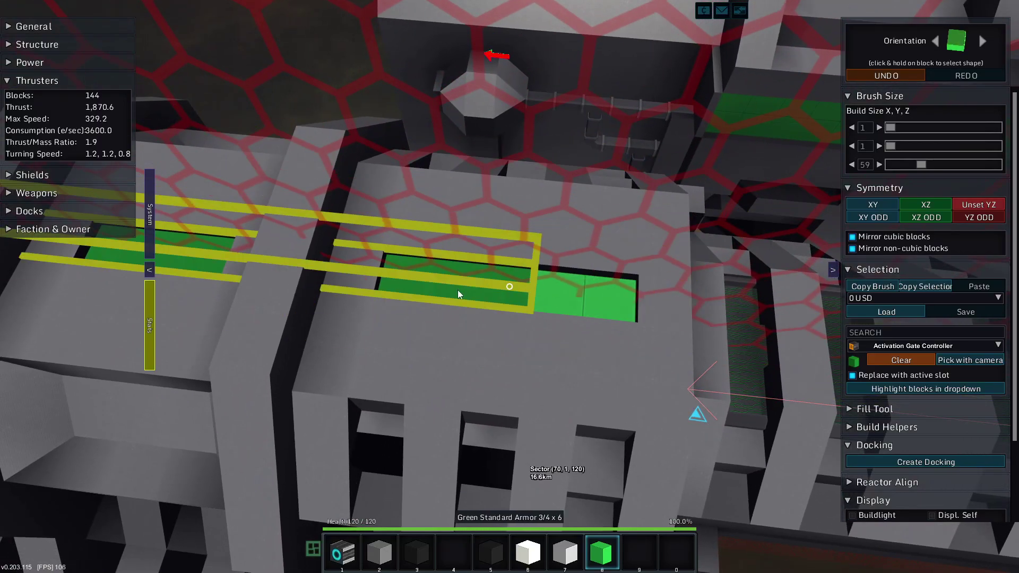
pyautogui.press('s')
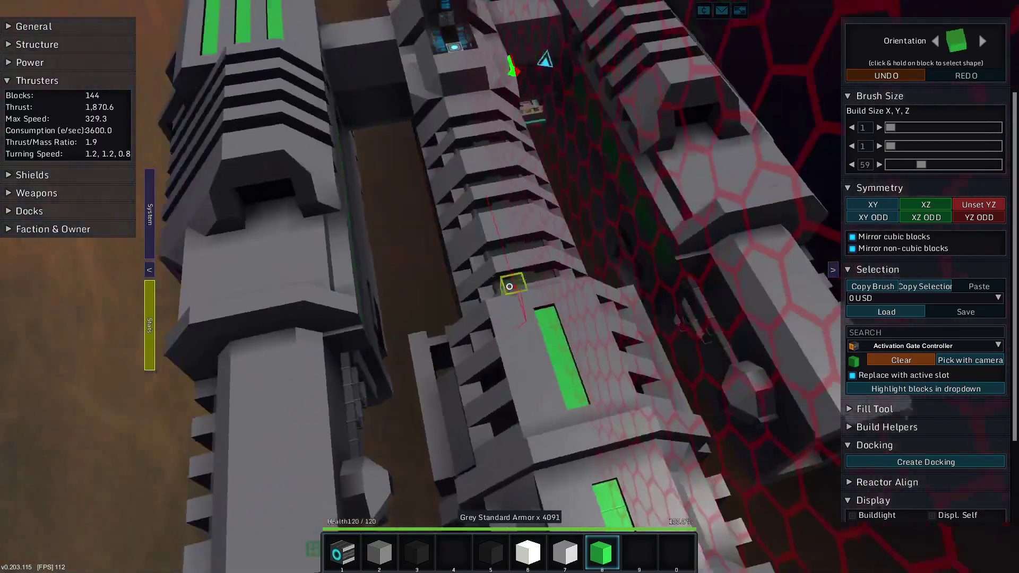
pyautogui.press('w')
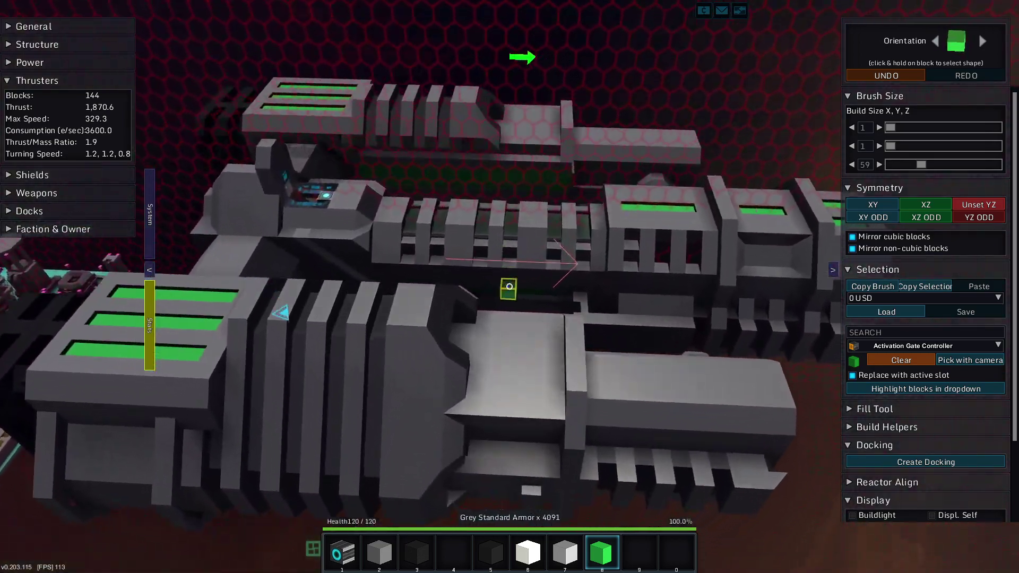
pyautogui.press('8')
pyautogui.press('w')
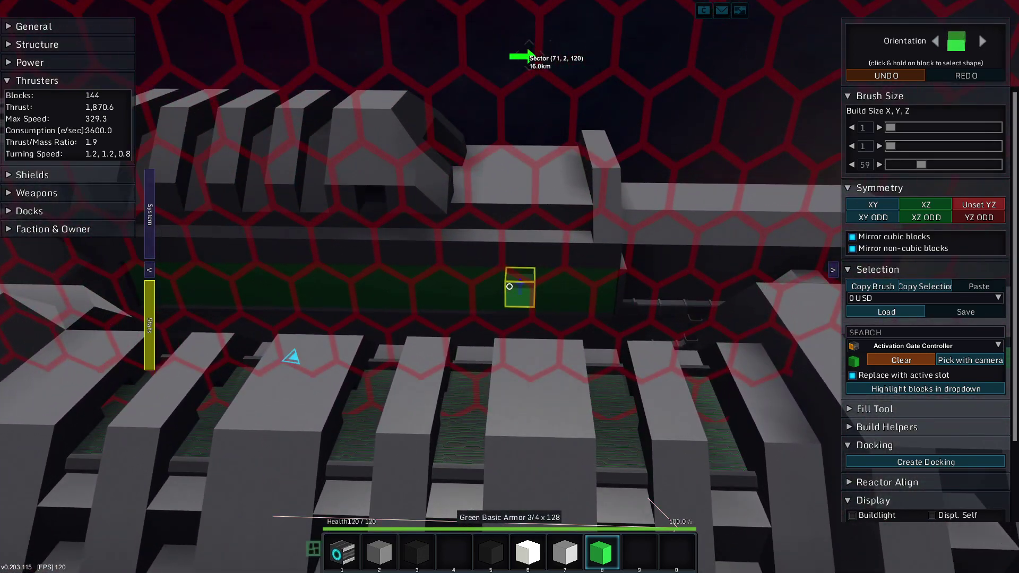
pyautogui.press('s')
pyautogui.scroll(-1, 510, 286)
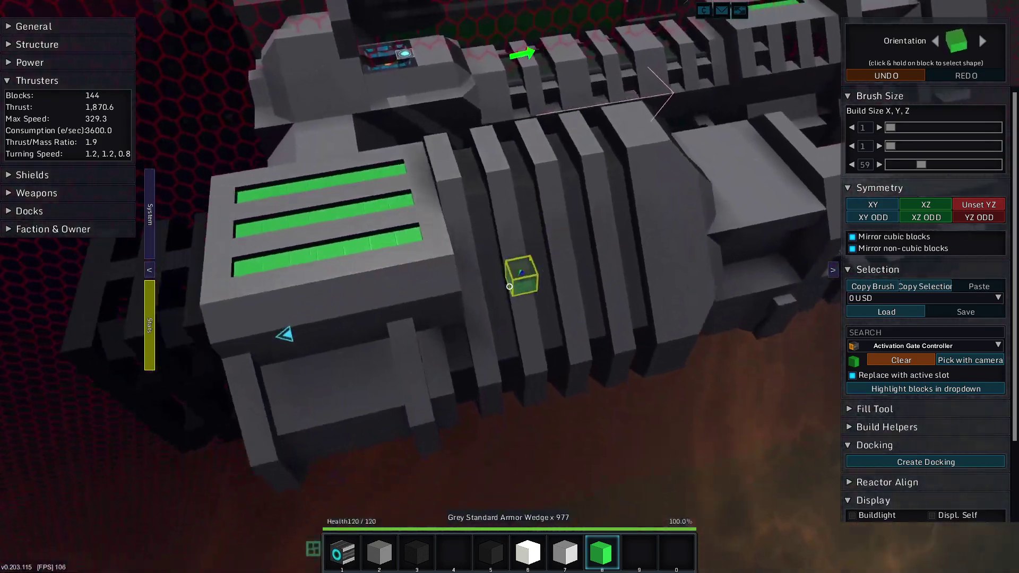
pyautogui.press('w')
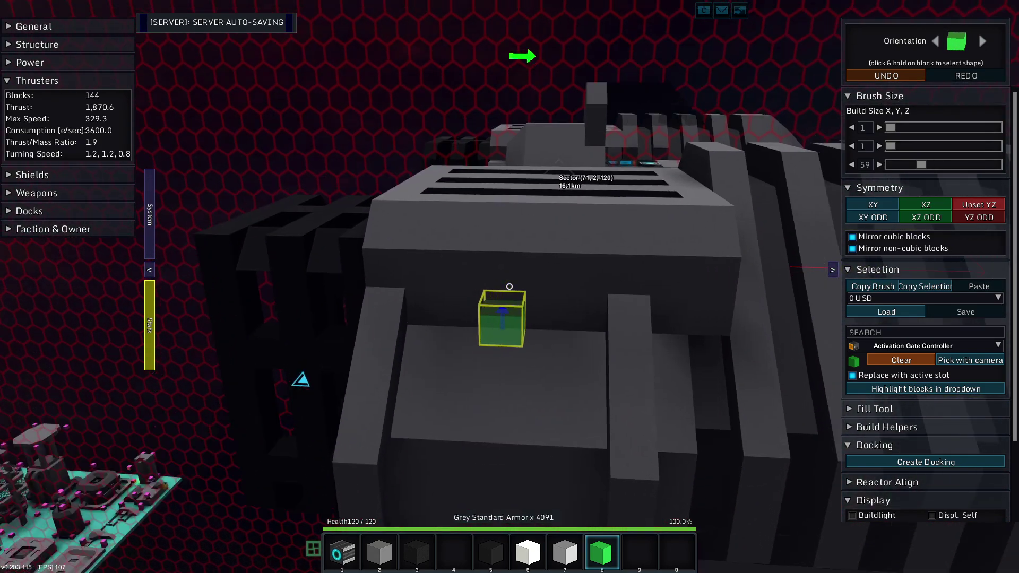
pyautogui.scroll(-1, 509, 286)
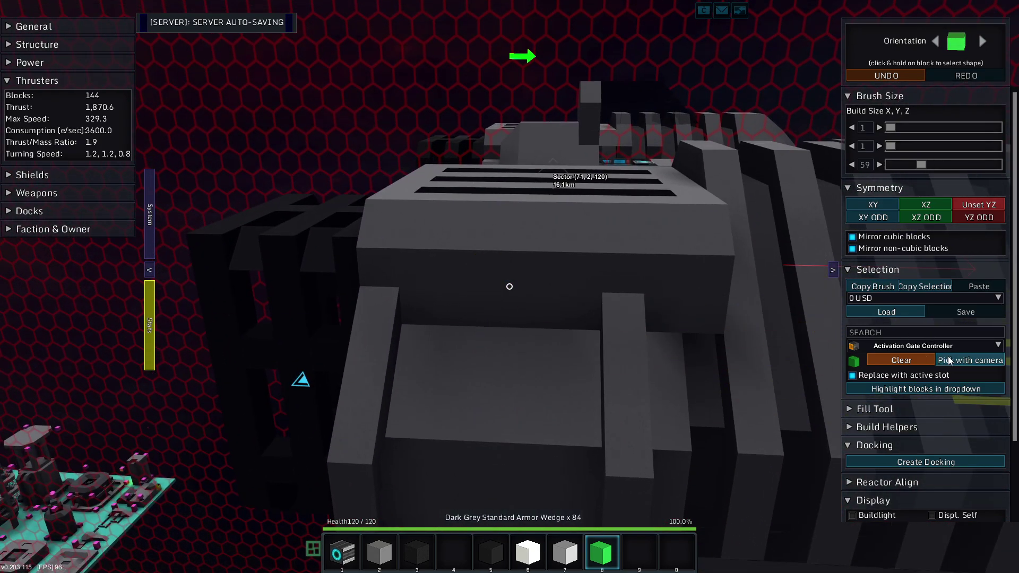
# Inlay green 3/4 armour panels into the top of a hull section
pyautogui.press('w')
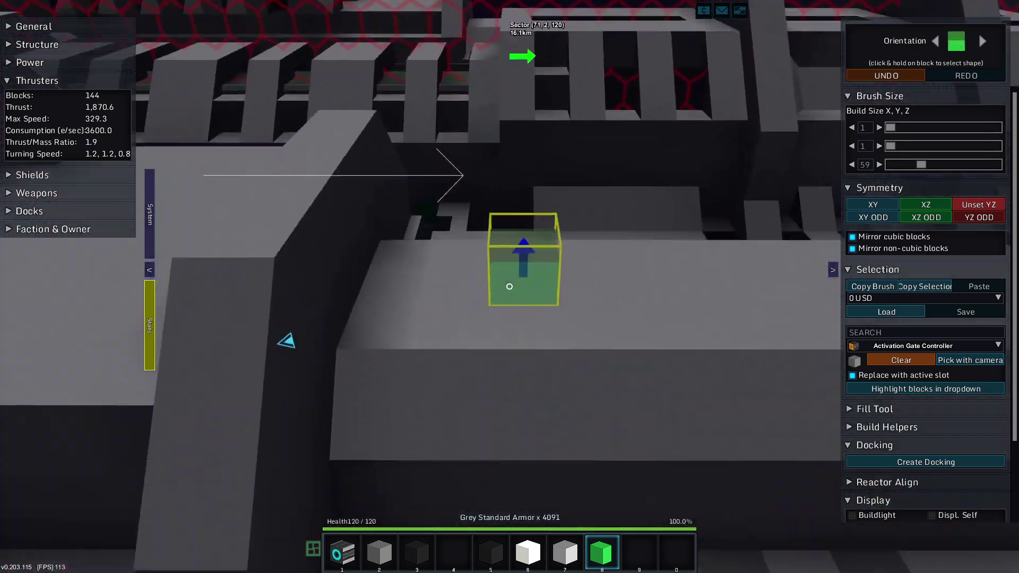
pyautogui.press('w')
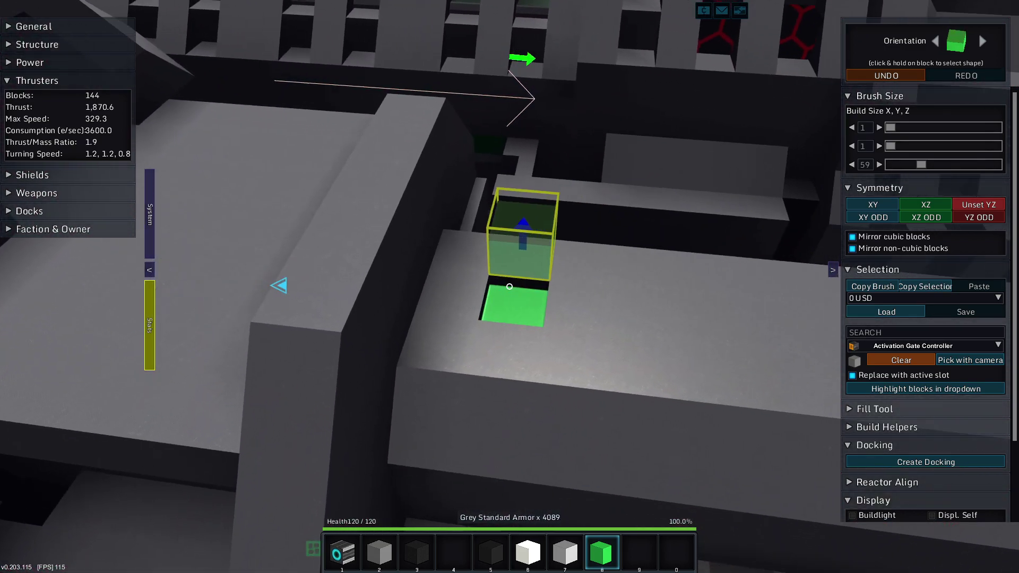
pyautogui.click(509, 287)
pyautogui.click(509, 286)
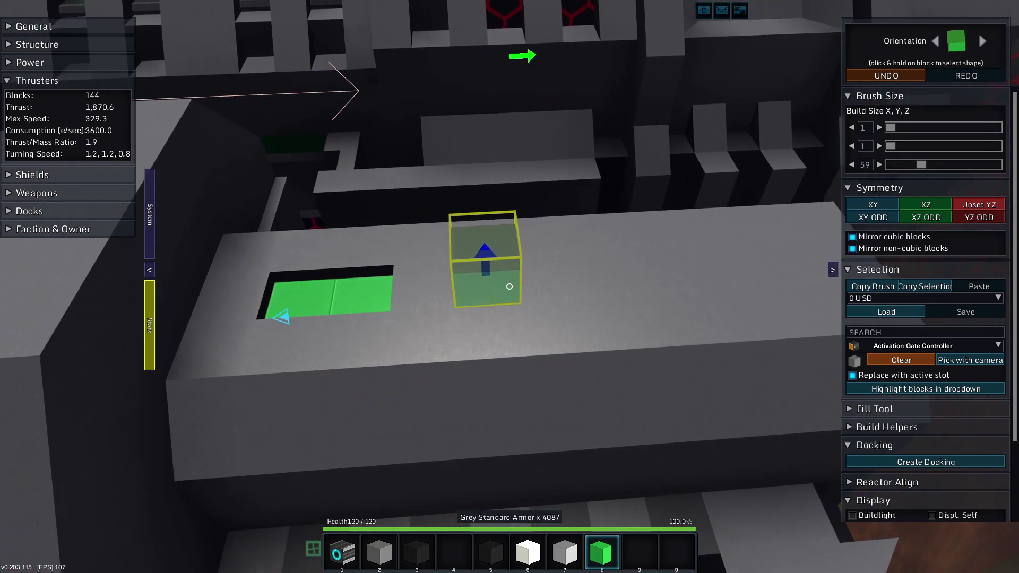
pyautogui.click(509, 287)
pyautogui.press('d')
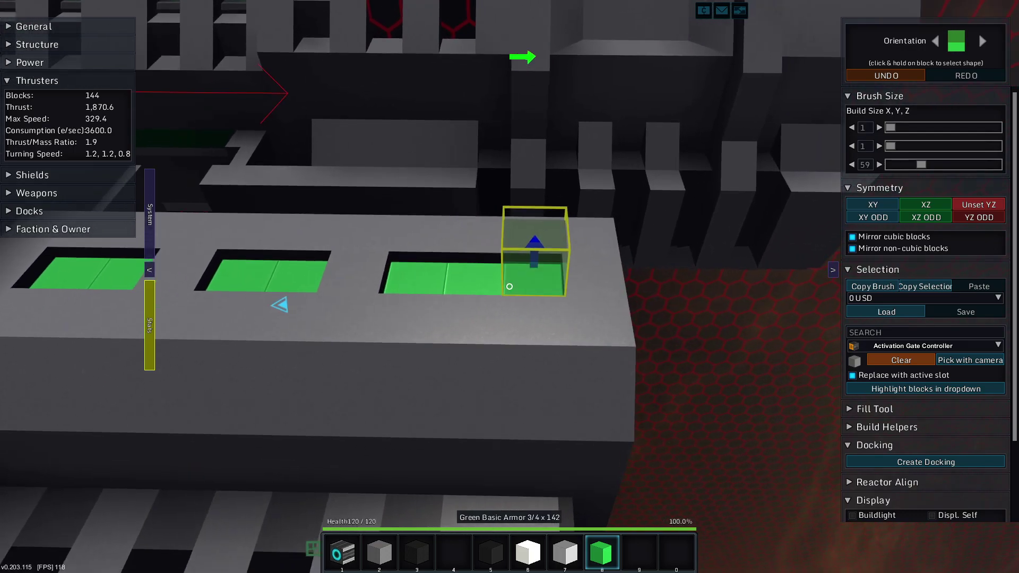
# Lay a green line across another hull top, forming a T-shaped pattern
pyautogui.press('w')
pyautogui.press('7')
pyautogui.press('s')
pyautogui.press('8')
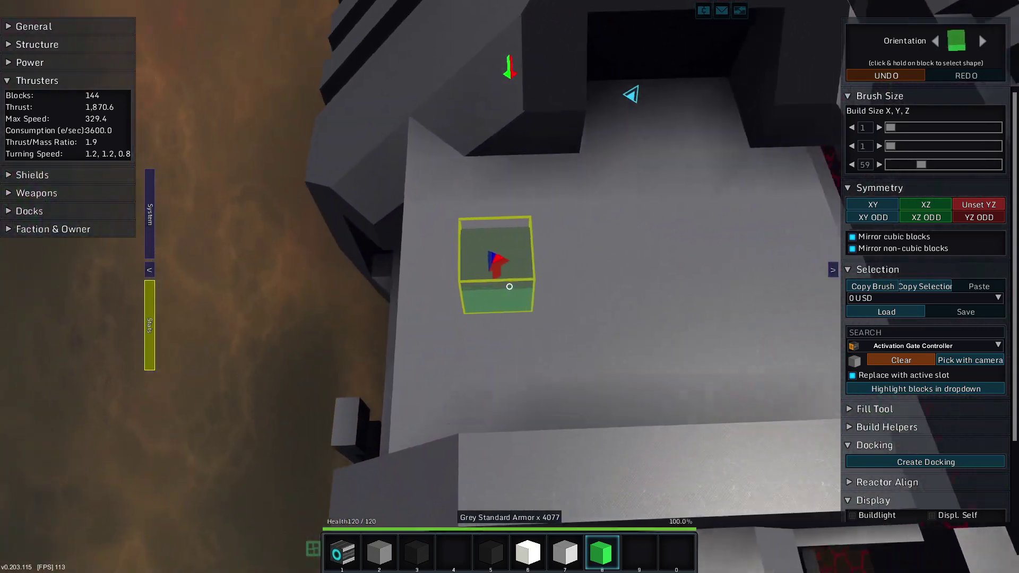
pyautogui.press('9')
pyautogui.moveTo(508, 287); pyautogui.dragTo(509, 287)
pyautogui.press('a')
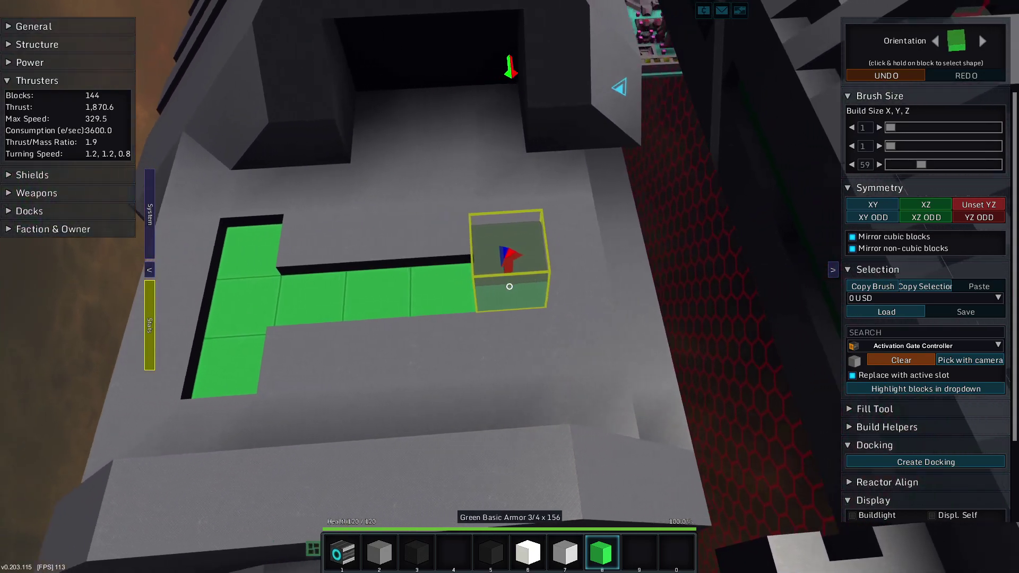
pyautogui.click(509, 287)
pyautogui.press('s')
pyautogui.press('w')
pyautogui.press('s')
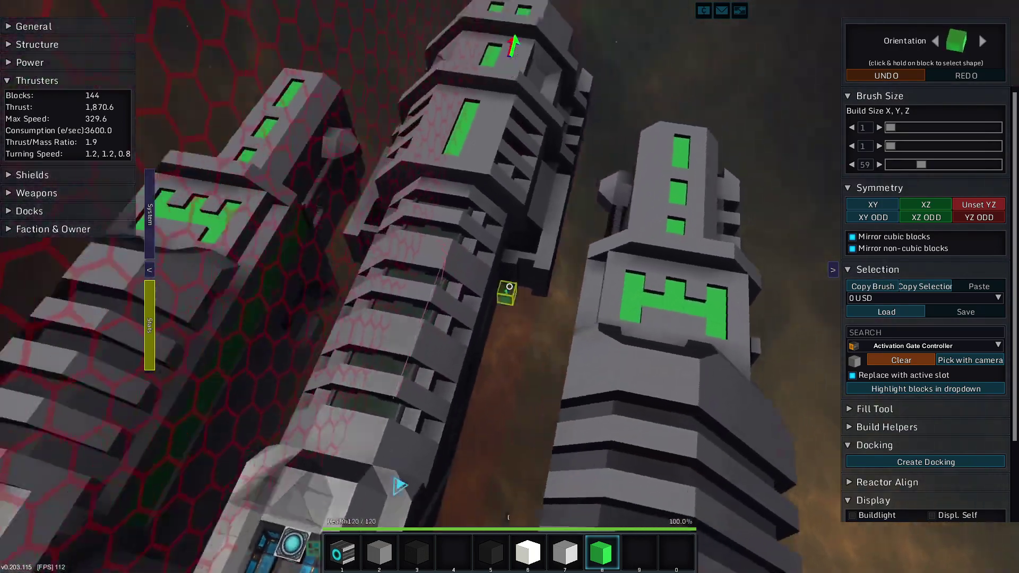
pyautogui.press('s')
pyautogui.press('d')
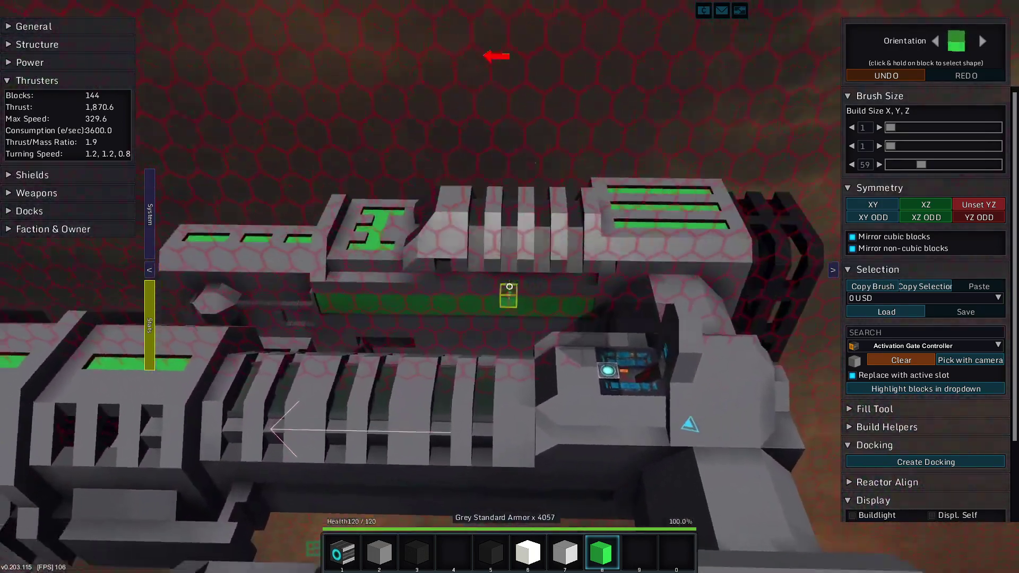
pyautogui.press('w')
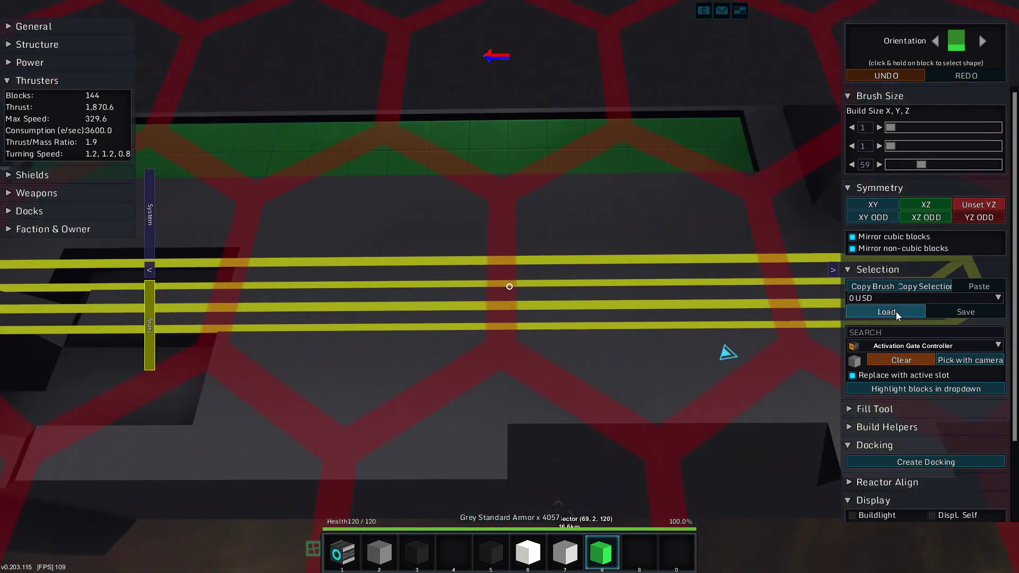
# Reset the brush to one block, place three square green panels, then select grey armour
pyautogui.moveTo(921, 164); pyautogui.dragTo(885, 164)
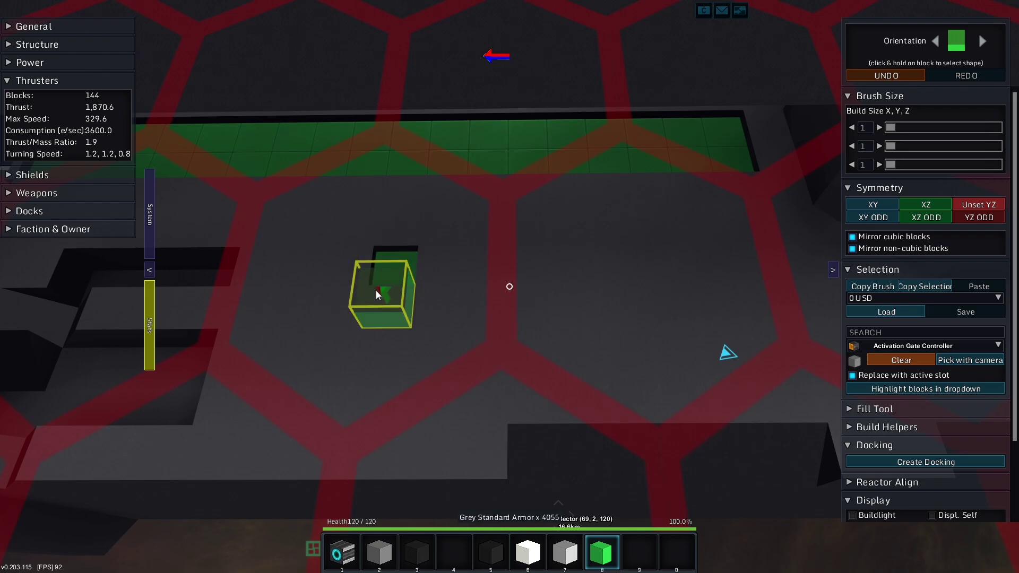
pyautogui.click(376, 295)
pyautogui.click(428, 272)
pyautogui.click(480, 290)
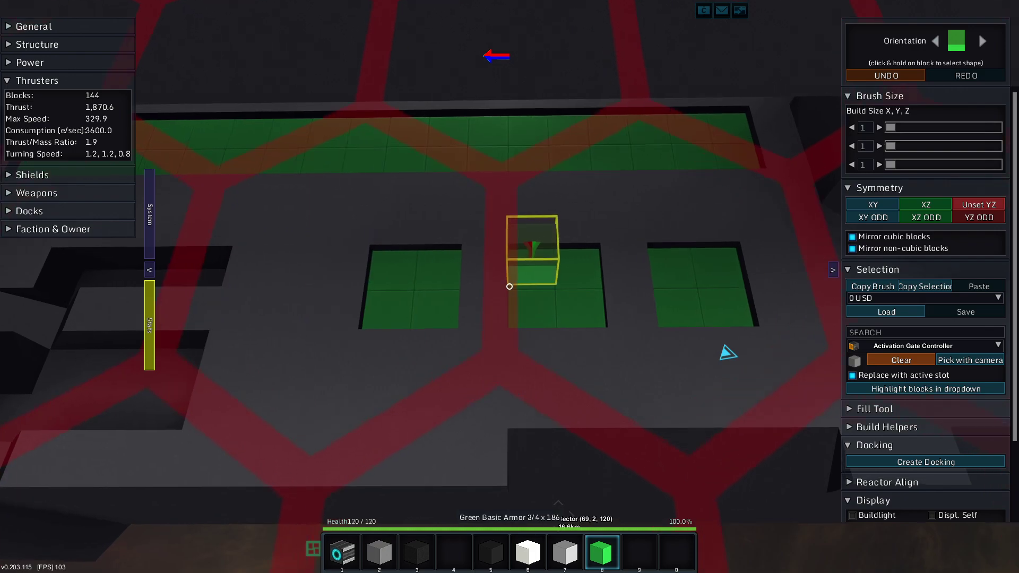
pyautogui.moveTo(511, 286); pyautogui.dragTo(510, 239)
pyautogui.press('w')
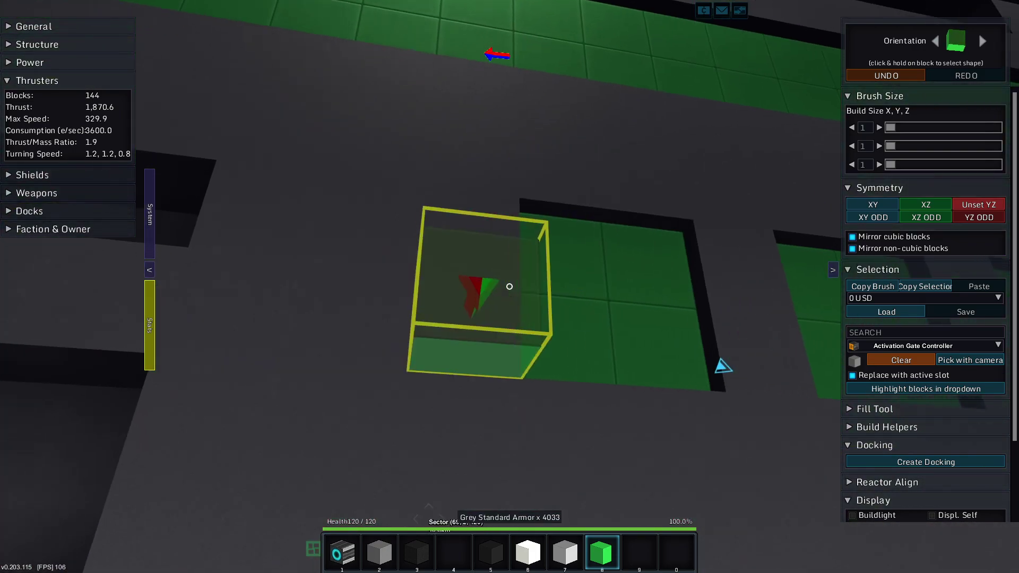
pyautogui.press('w')
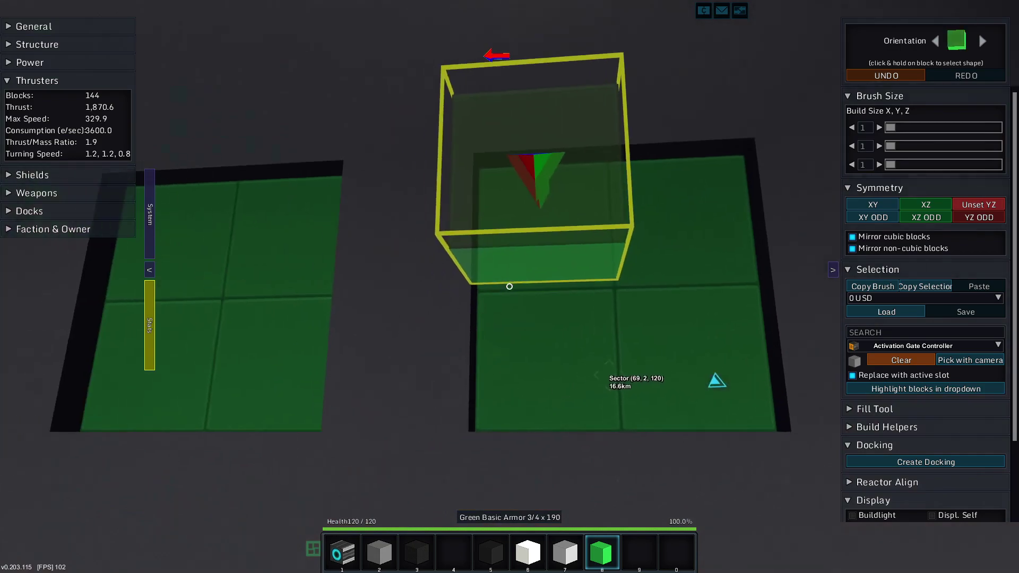
pyautogui.press('w')
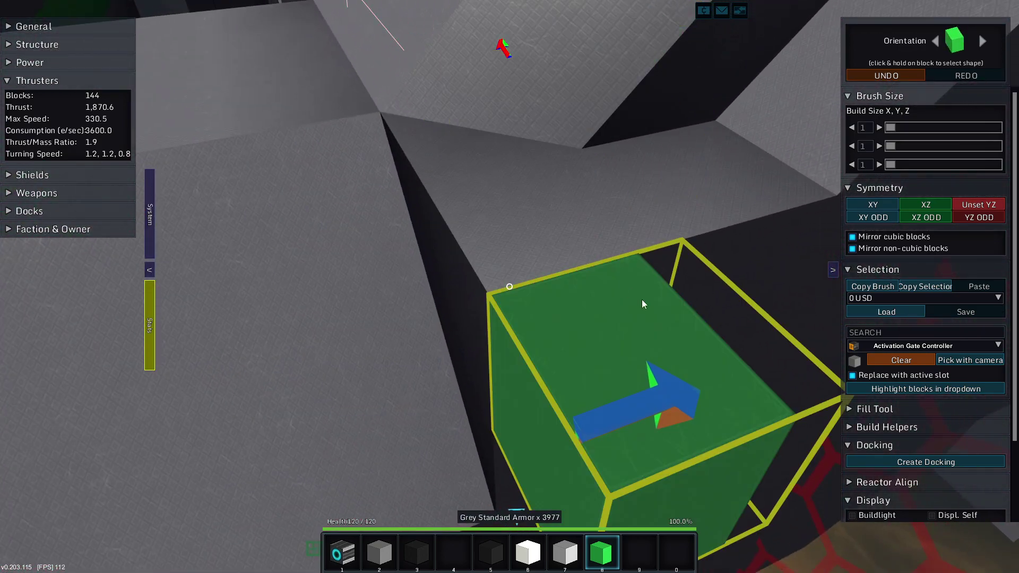
pyautogui.press('3')
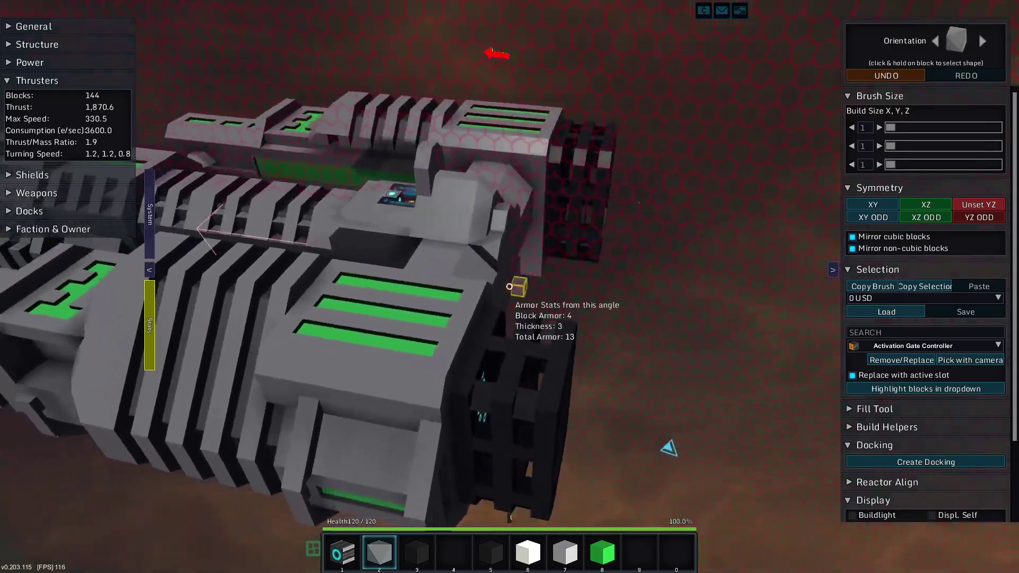
pyautogui.press('2')
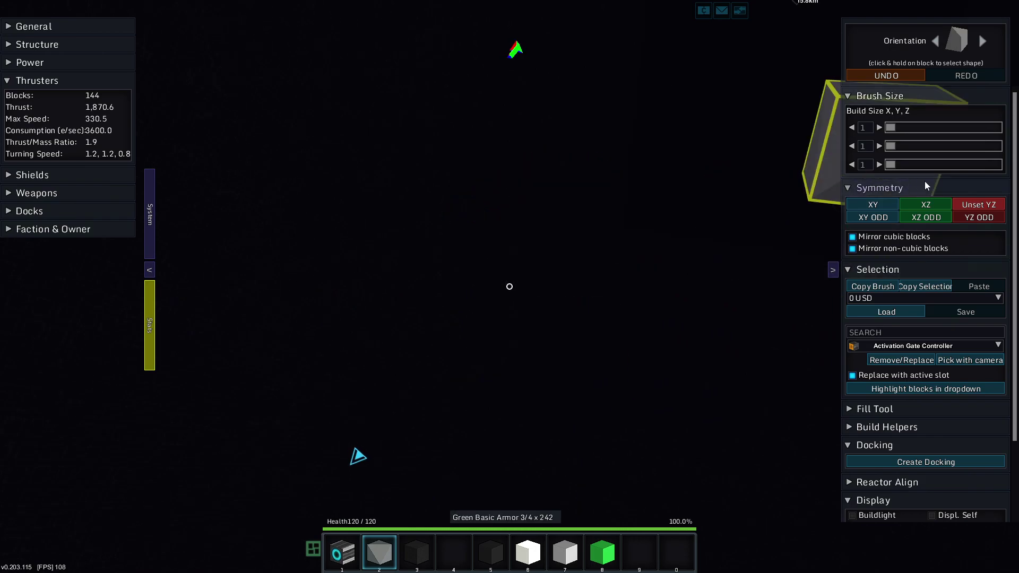
# Put the White Light block into hotbar slot 10 via the inventory
pyautogui.press('i')
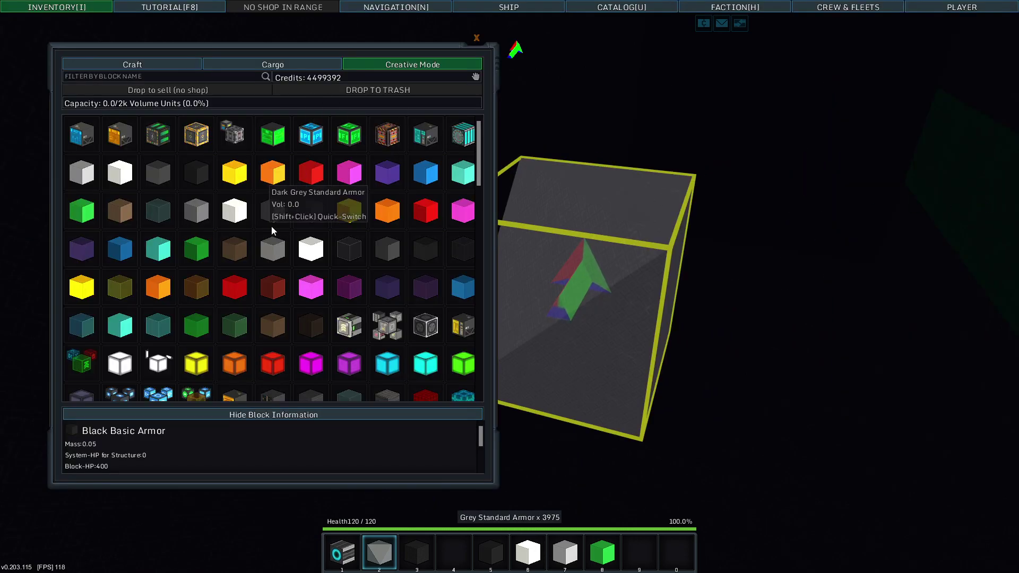
pyautogui.press('i')
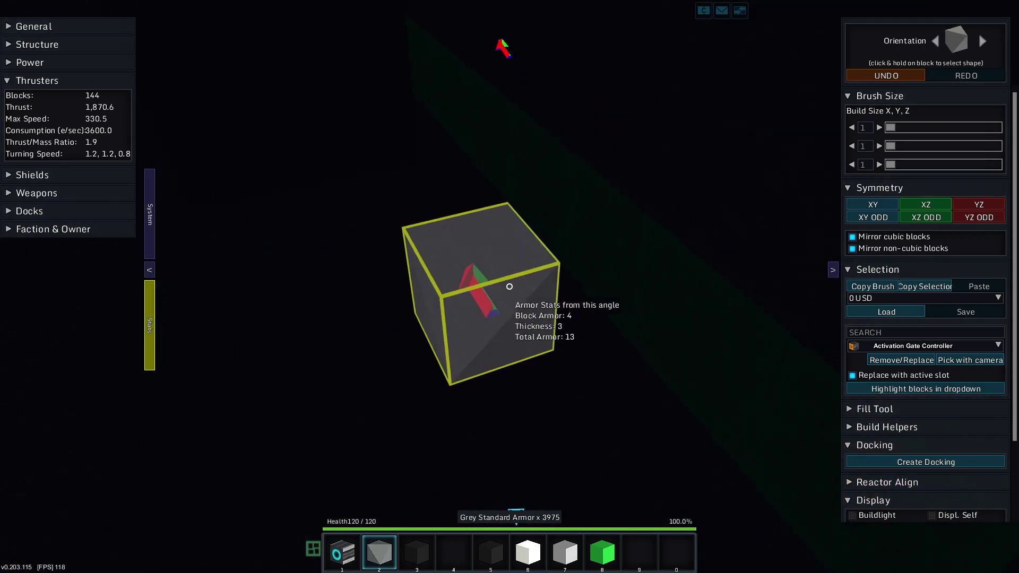
pyautogui.press('i')
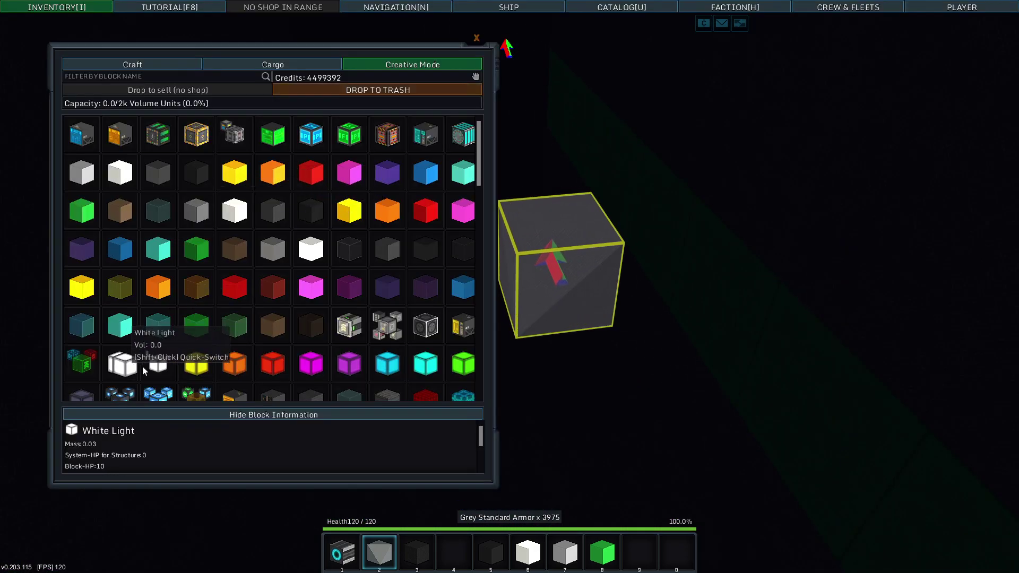
pyautogui.press('i')
pyautogui.press('0')
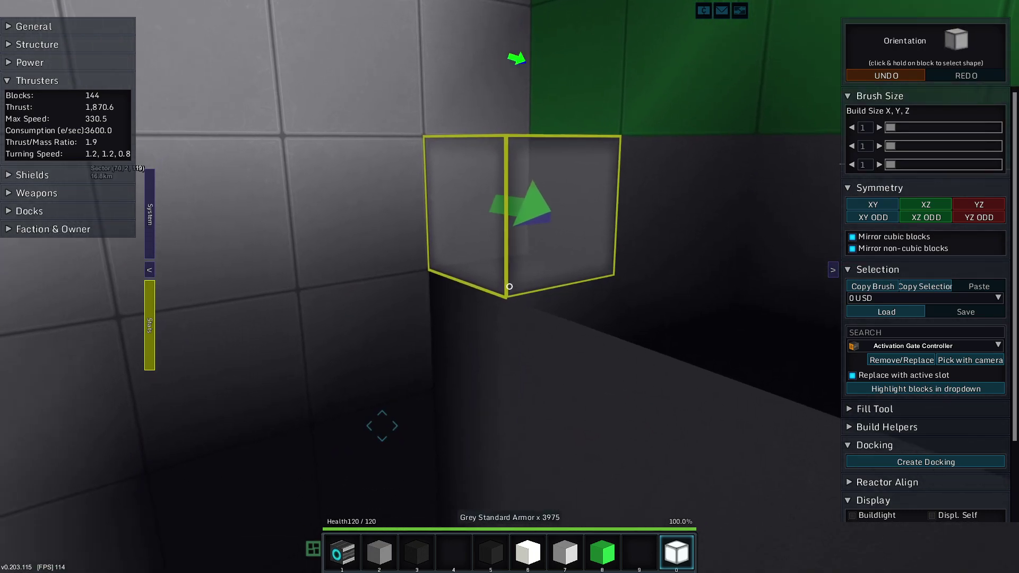
# Place grey armour blocks to build an interior room wall
pyautogui.click(509, 286)
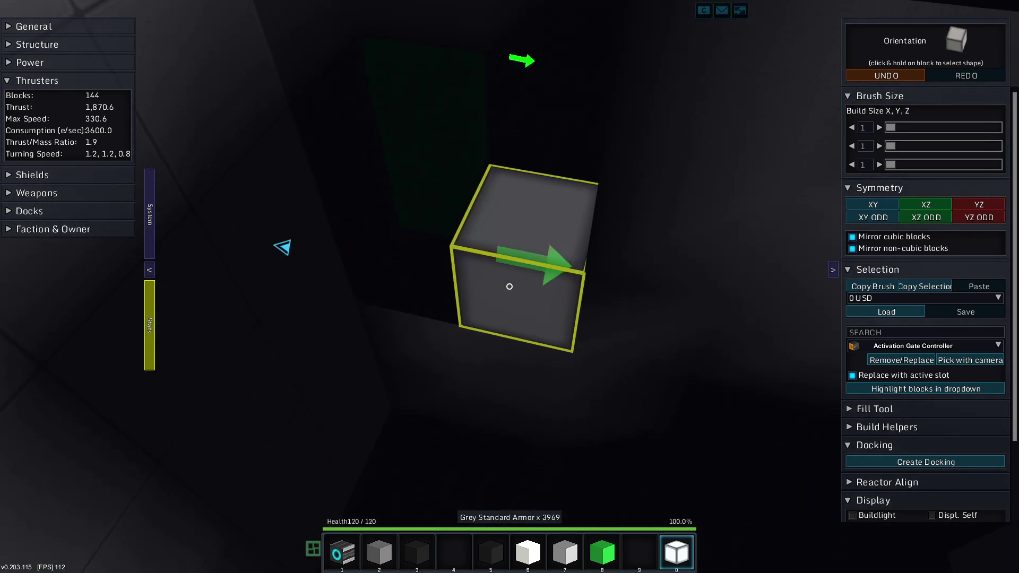
pyautogui.click(509, 286)
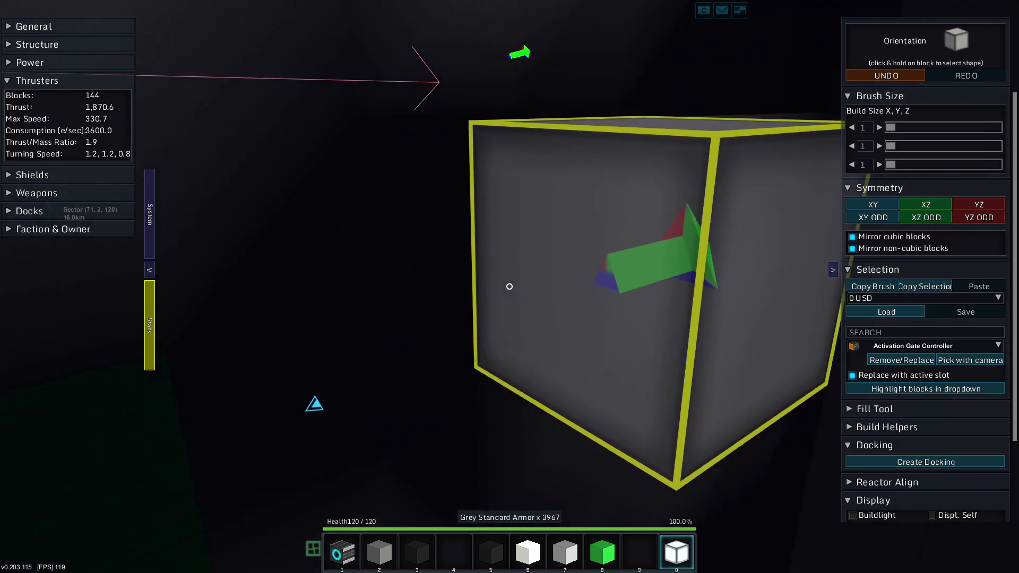
pyautogui.click(509, 286)
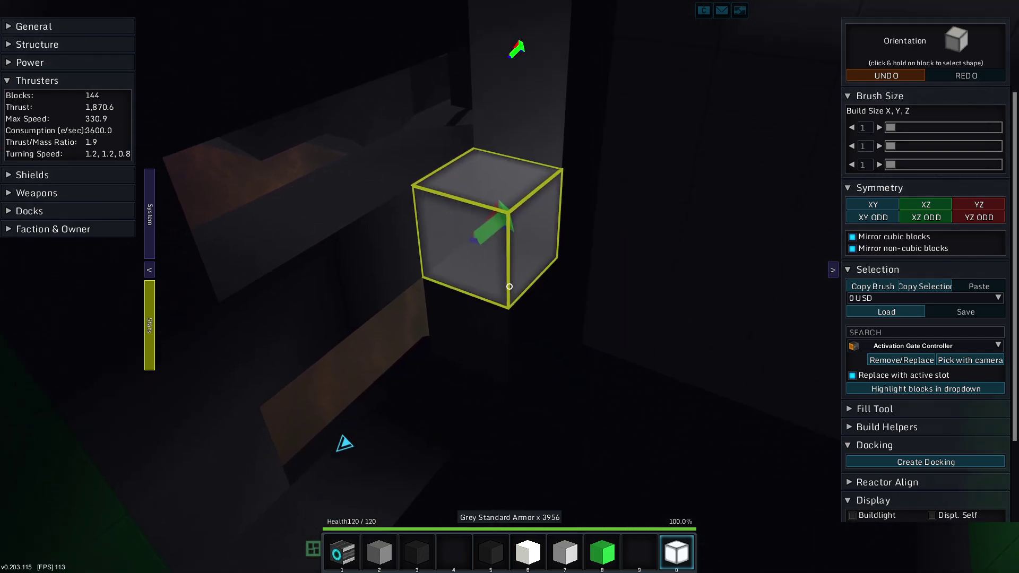
pyautogui.click(508, 285)
pyautogui.click(509, 286)
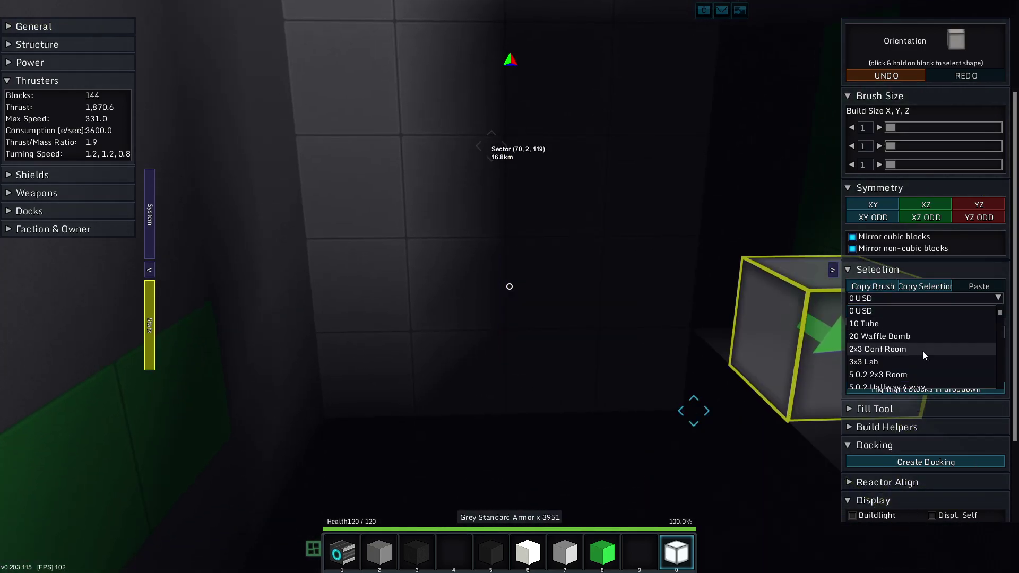
pyautogui.scroll(-2, 923, 351)
pyautogui.scroll(-1, 923, 351)
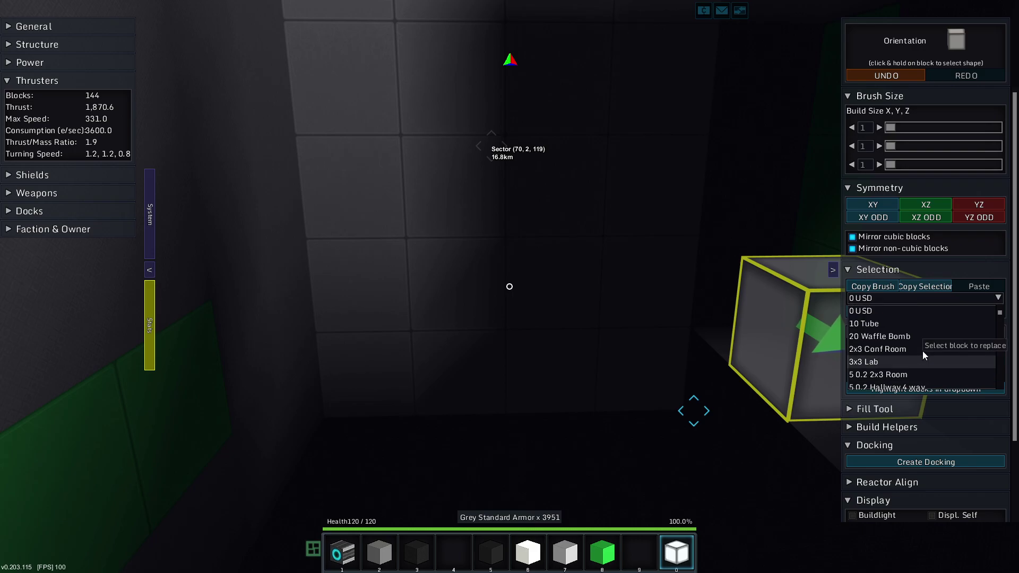
pyautogui.scroll(-2, 923, 351)
pyautogui.scroll(-2, 923, 352)
pyautogui.scroll(-2, 923, 351)
pyautogui.scroll(-1, 923, 351)
pyautogui.scroll(-2, 922, 350)
pyautogui.scroll(-2, 923, 351)
pyautogui.scroll(-1, 923, 352)
pyautogui.scroll(-2, 923, 351)
pyautogui.scroll(-2, 923, 351)
pyautogui.scroll(-2, 923, 351)
pyautogui.scroll(-1, 923, 351)
# Load the '5 Bunk 2' room template and start pasting it
pyautogui.click(904, 374)
pyautogui.click(886, 312)
pyautogui.click(979, 286)
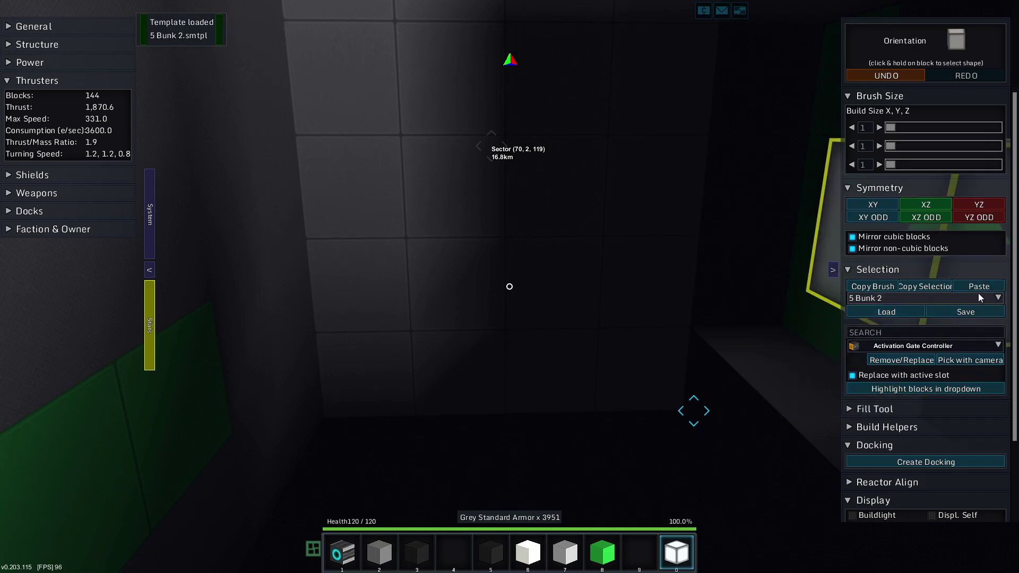
# Fly through the ship's grey interior to position the template preview
pyautogui.moveTo(716, 239); pyautogui.dragTo(739, 299)
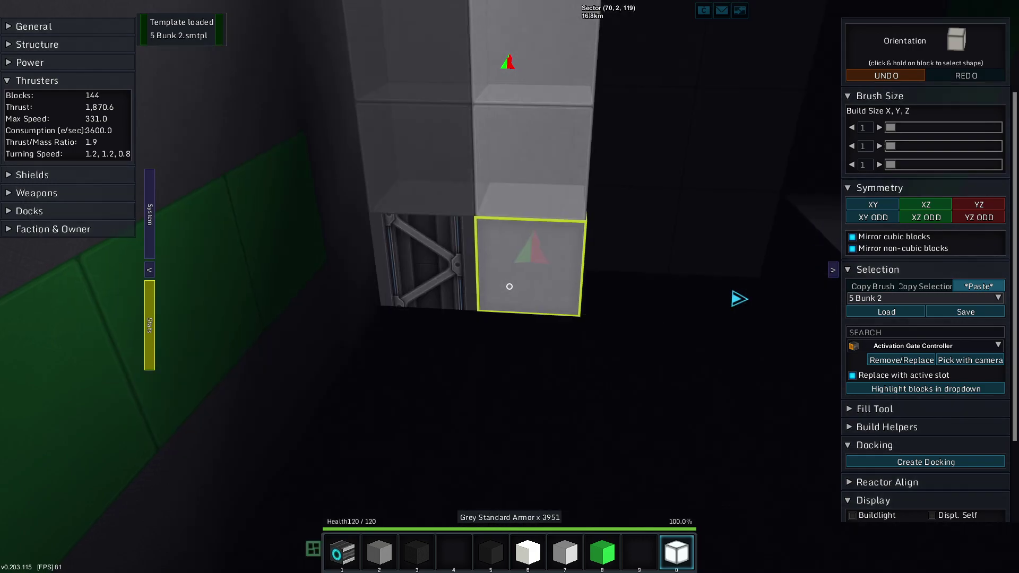
pyautogui.press('w')
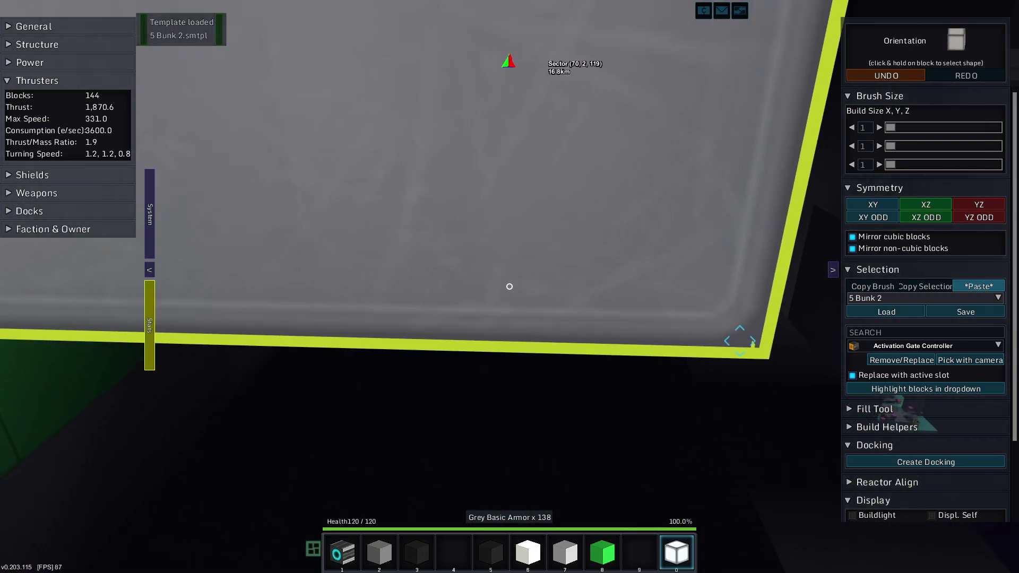
pyautogui.press('w')
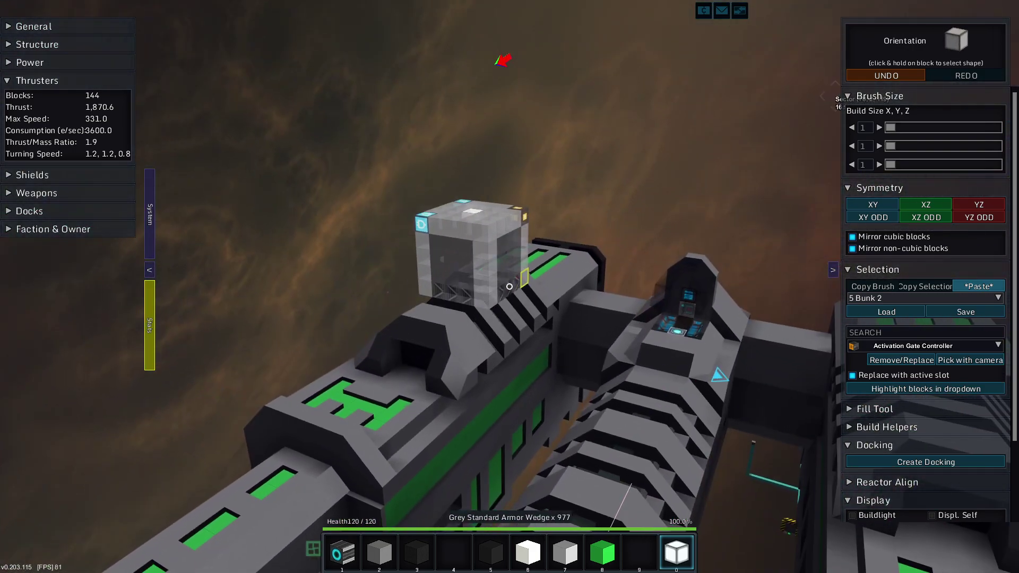
pyautogui.press('w')
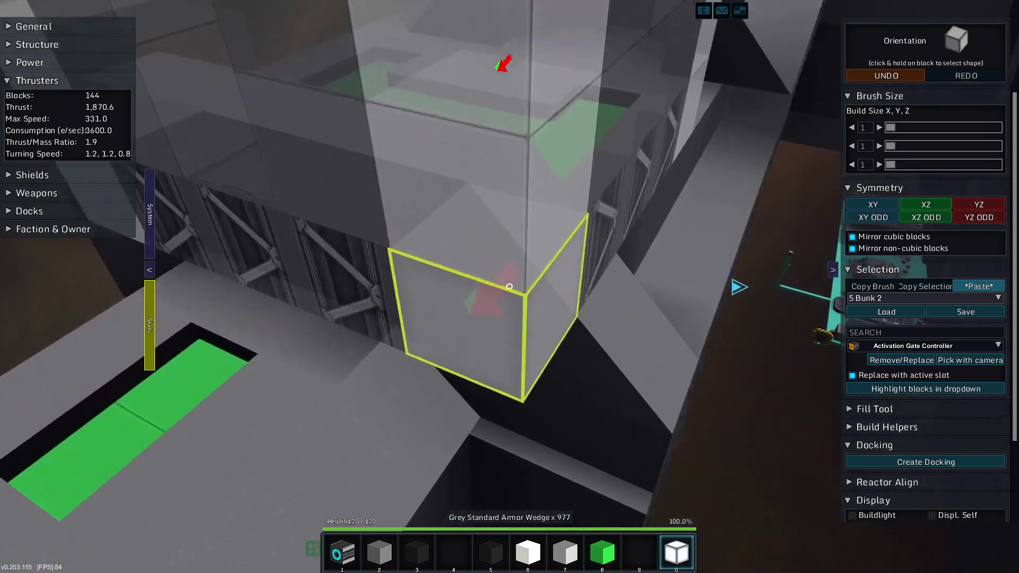
pyautogui.press('w')
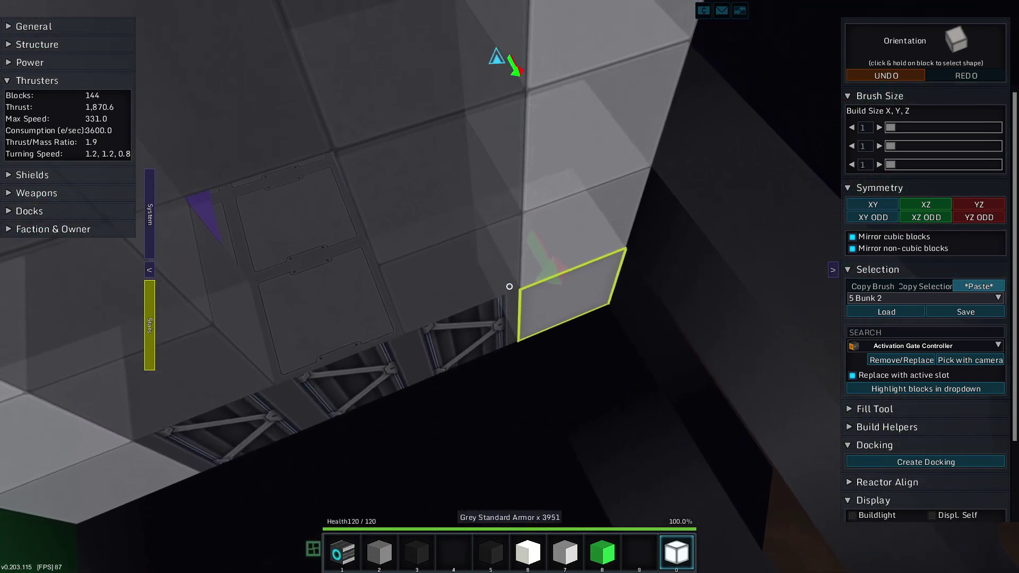
pyautogui.press('w')
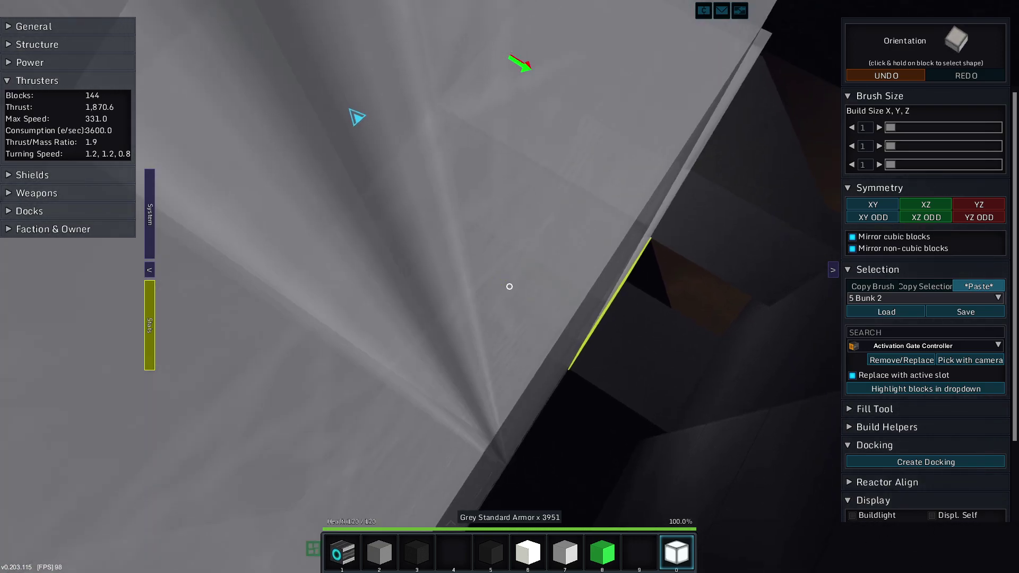
pyautogui.press('w')
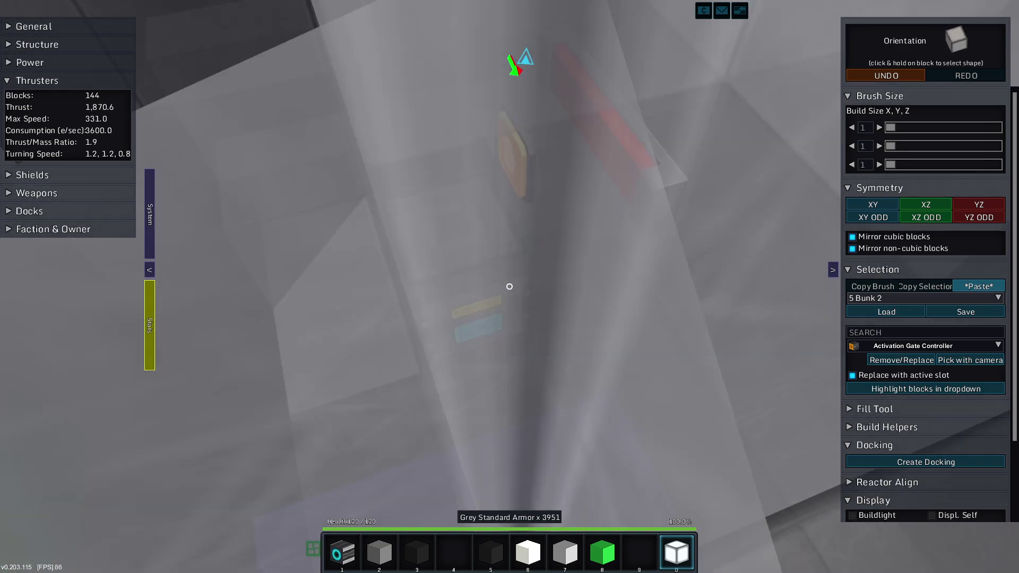
pyautogui.press('w')
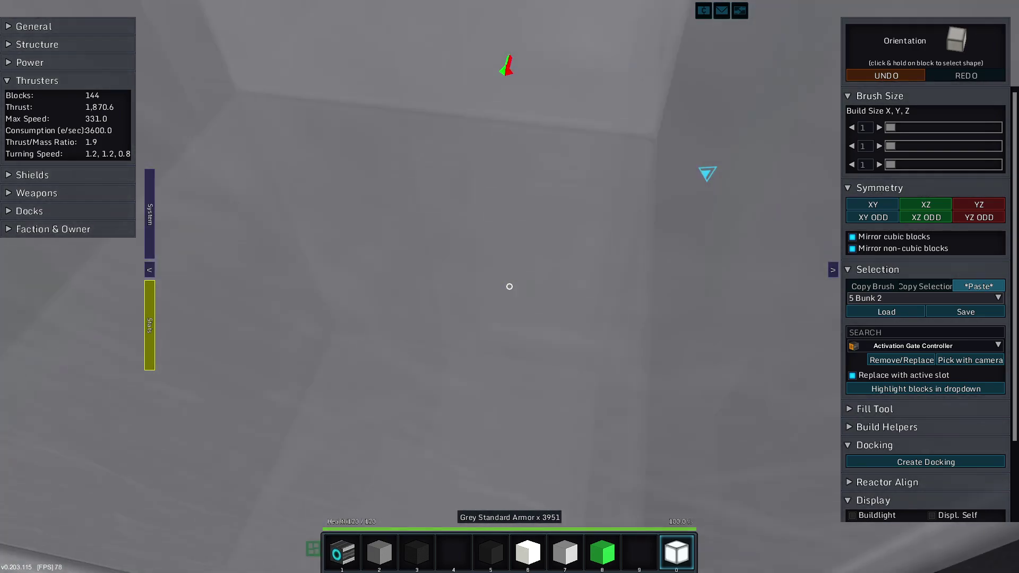
pyautogui.press('w')
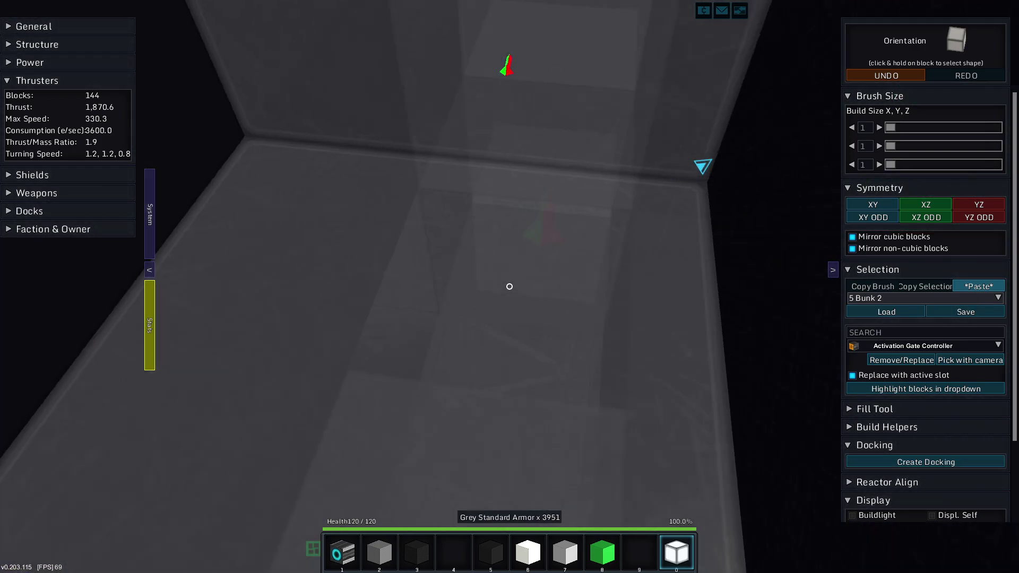
# Cancel the template paste and place a grey armour block inside the room
pyautogui.click(978, 286)
pyautogui.press('w')
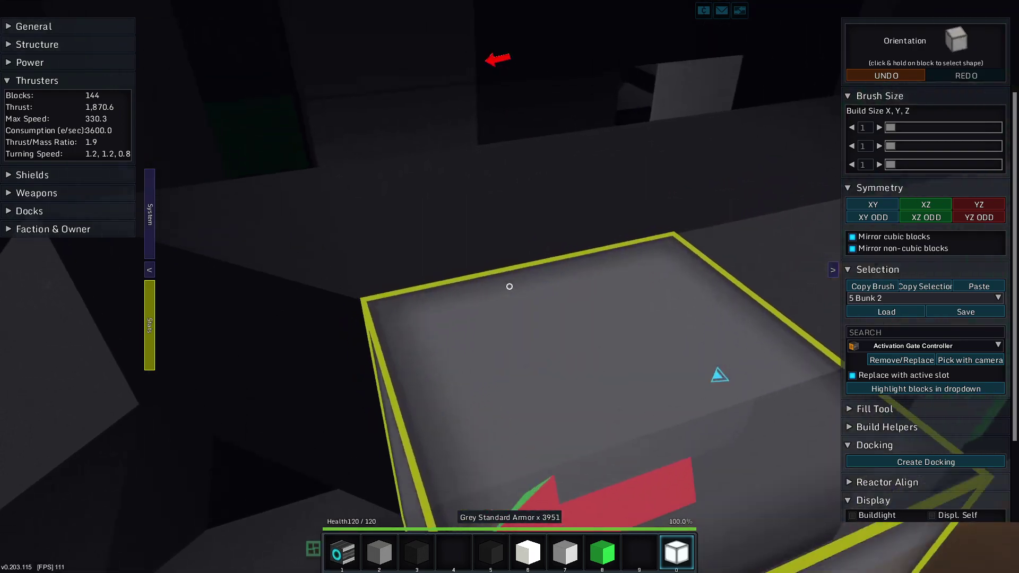
pyautogui.press('w')
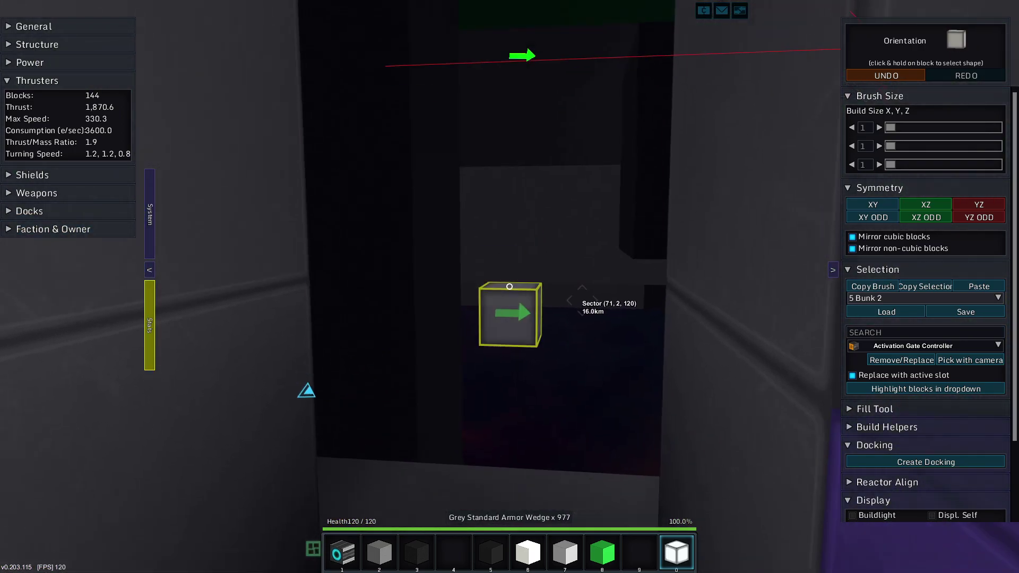
pyautogui.press('w')
pyautogui.click(510, 285)
pyautogui.press('w')
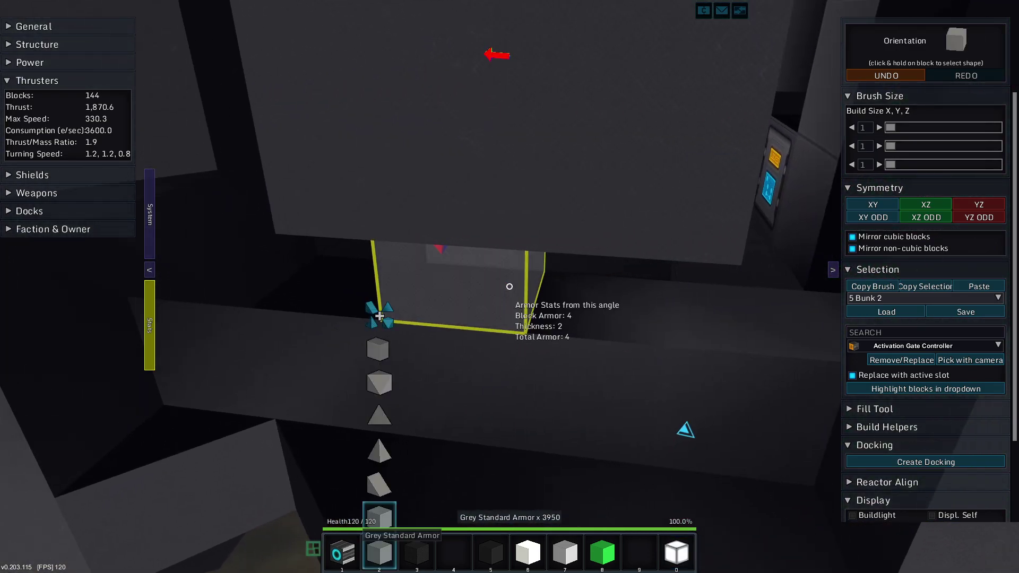
pyautogui.press('w')
# Remove armour blocks from the room wall, swapping between grey armour types
pyautogui.rightClick(510, 287)
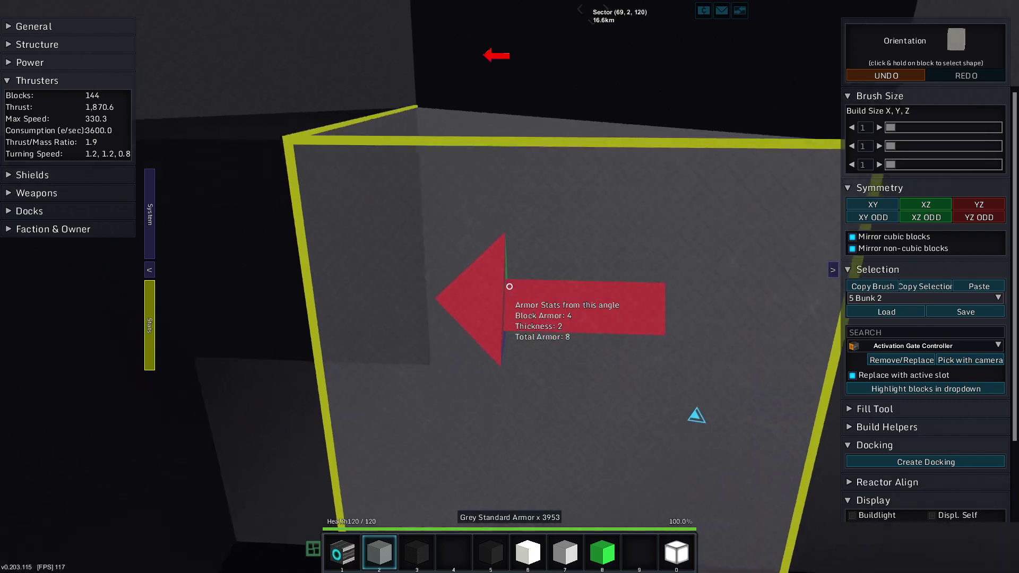
pyautogui.press('s')
pyautogui.scroll(-1, 509, 286)
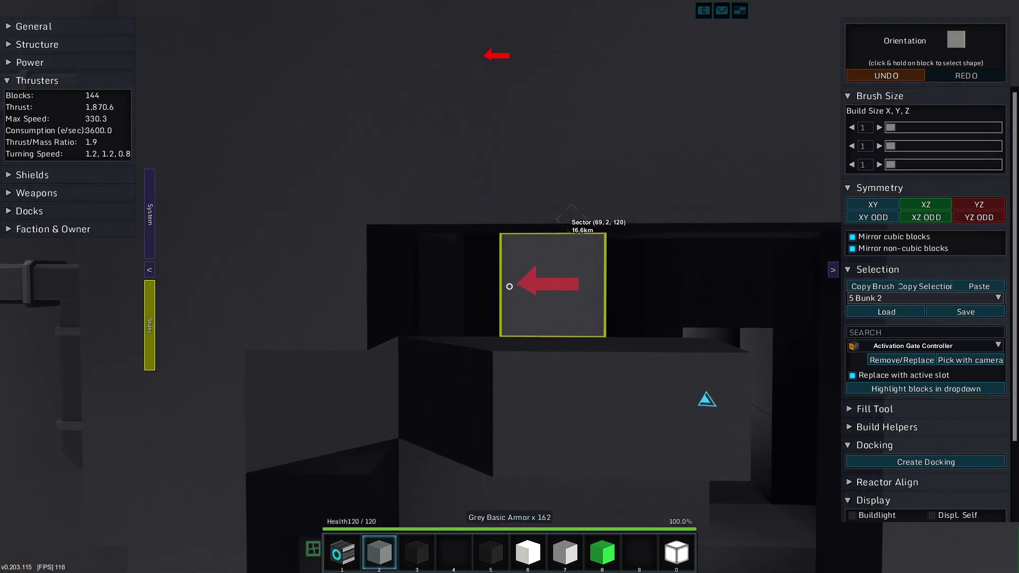
pyautogui.press('w')
pyautogui.scroll(1, 510, 287)
pyautogui.rightClick(510, 286)
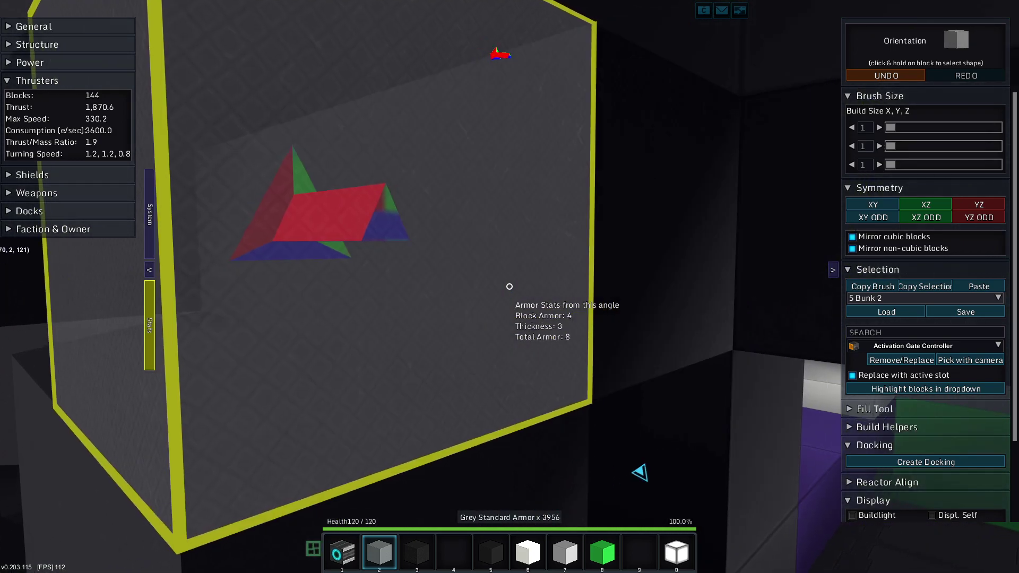
pyautogui.press('s')
pyautogui.scroll(-1, 509, 286)
pyautogui.scroll(2, 509, 286)
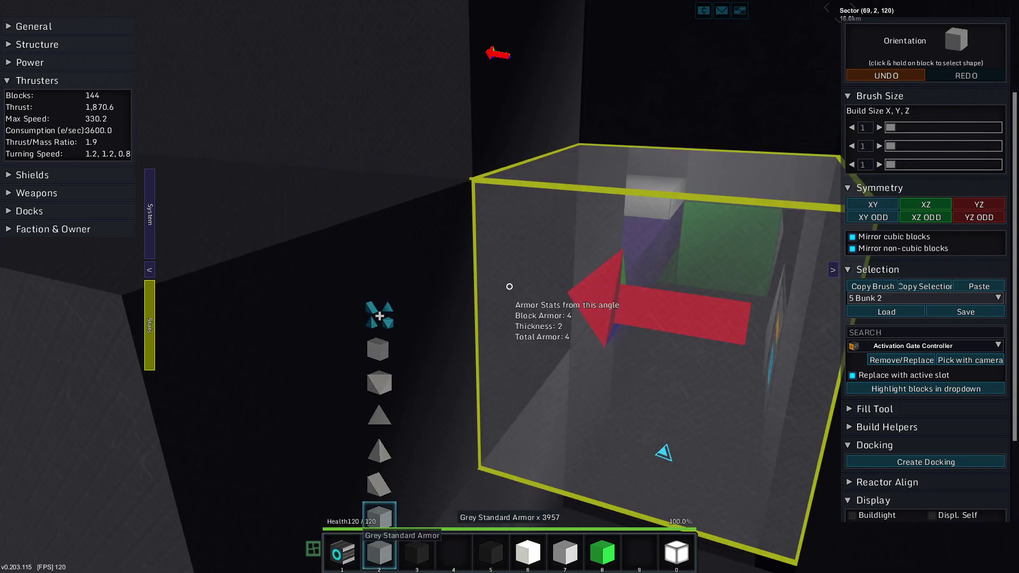
pyautogui.press('s')
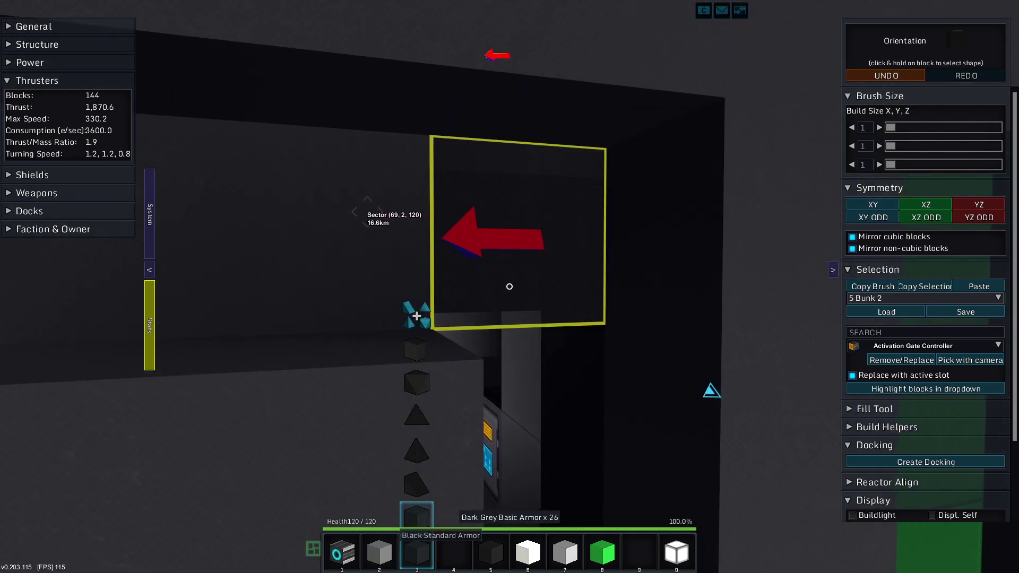
pyautogui.press('s')
pyautogui.press('a')
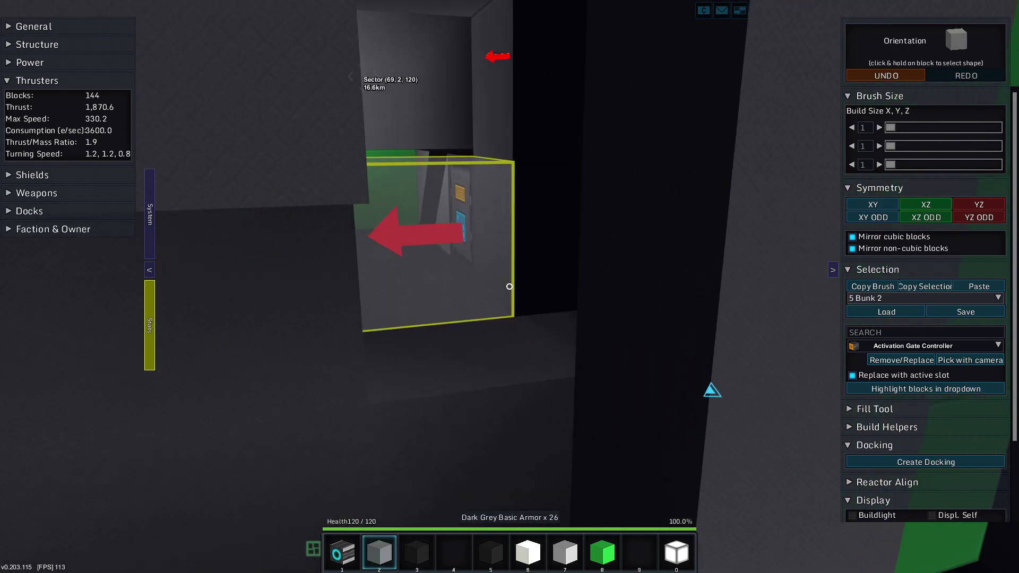
pyautogui.press('w')
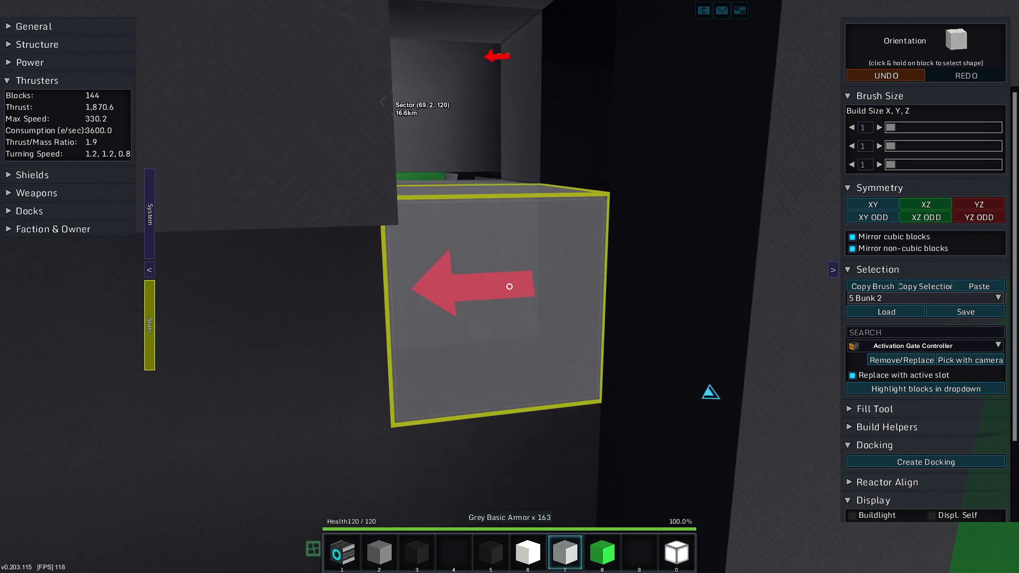
pyautogui.press('d')
pyautogui.press('d')
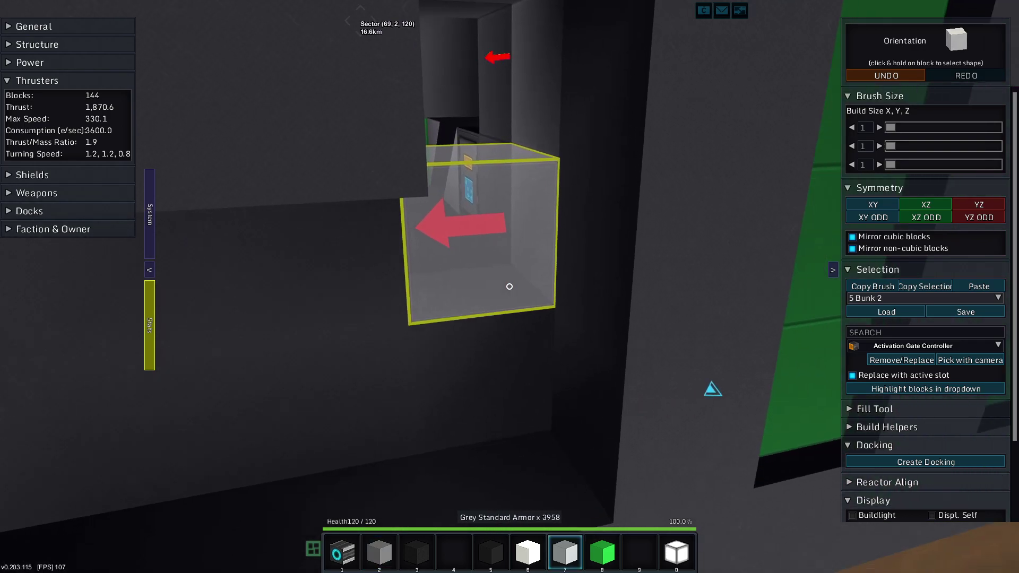
pyautogui.press('w')
pyautogui.press('w')
pyautogui.press('s')
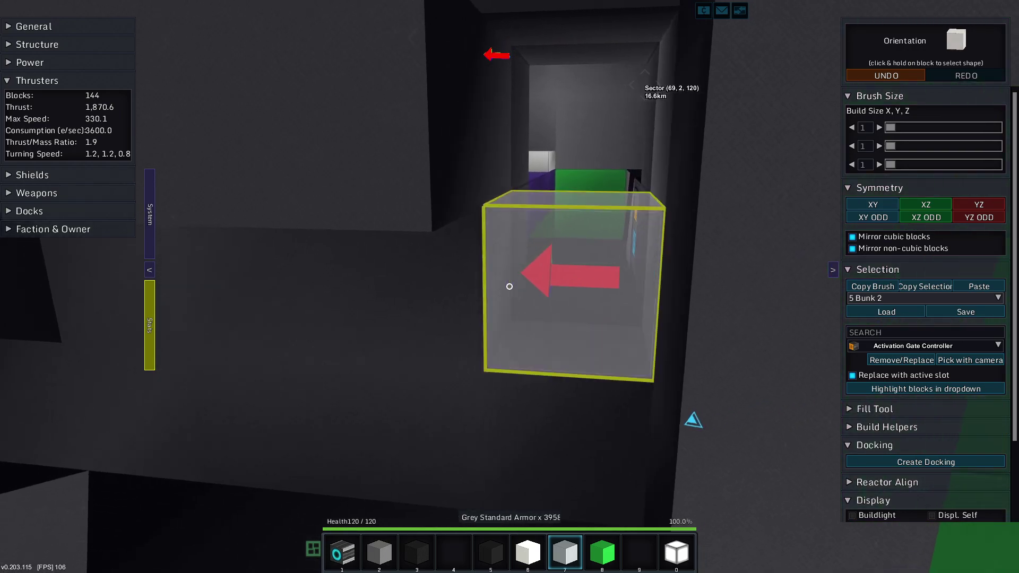
# Select the Blast Door hotbar slot and remove two blast door blocks from the doorway
pyautogui.press('i')
pyautogui.scroll(-3, 354, 333)
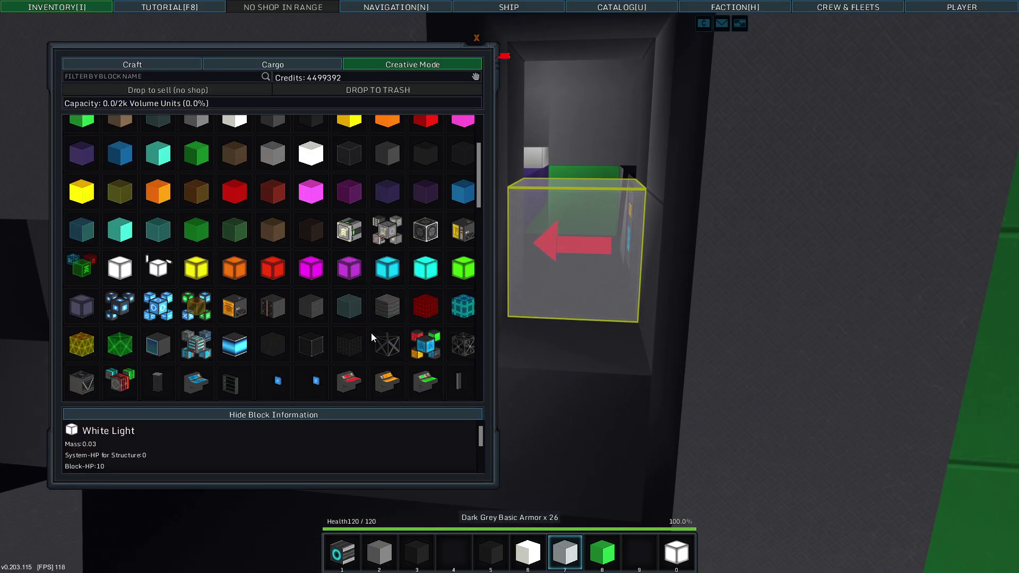
pyautogui.press('i')
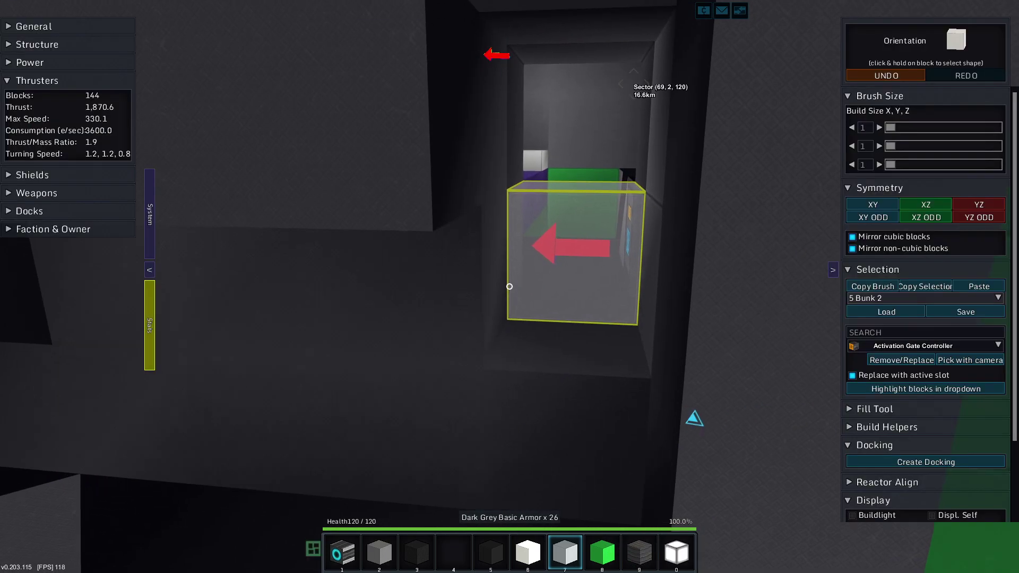
pyautogui.press('8')
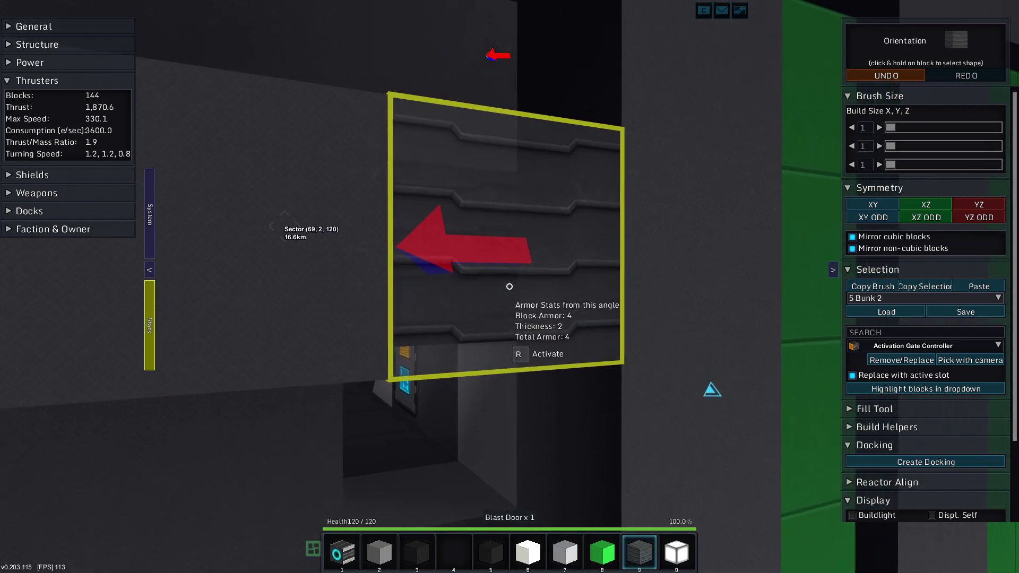
pyautogui.rightClick(510, 285)
pyautogui.rightClick(510, 287)
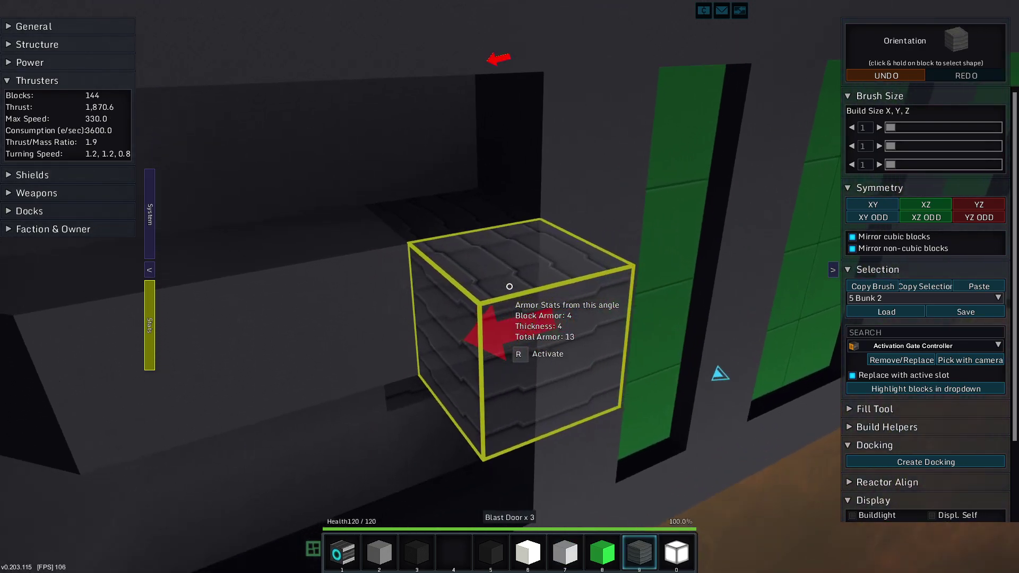
pyautogui.scroll(-1, 509, 286)
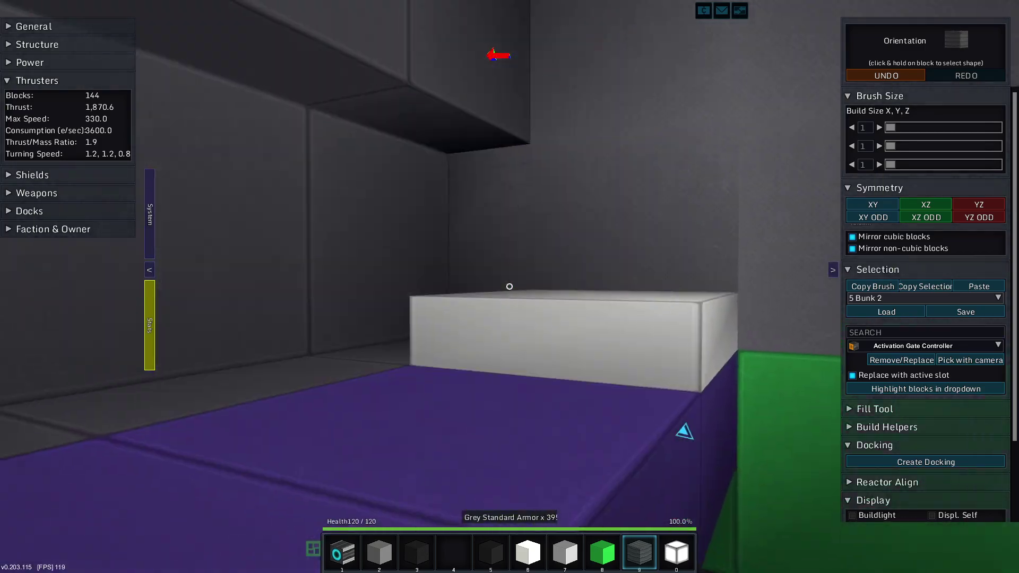
pyautogui.press('w')
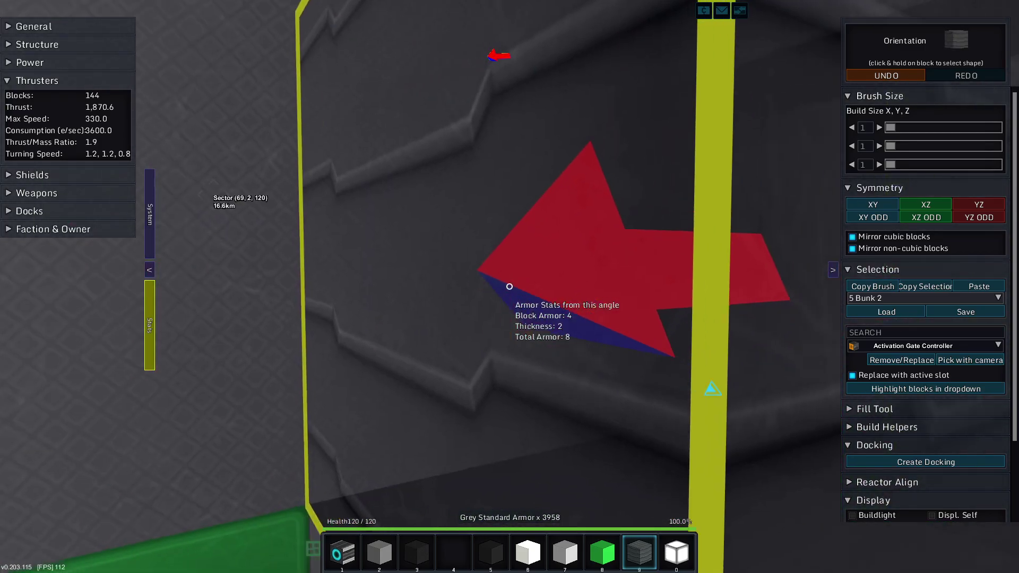
# Switch on the small activator by the interior doorway and look around the lit grey room
pyautogui.press('w')
pyautogui.scroll(-1, 510, 286)
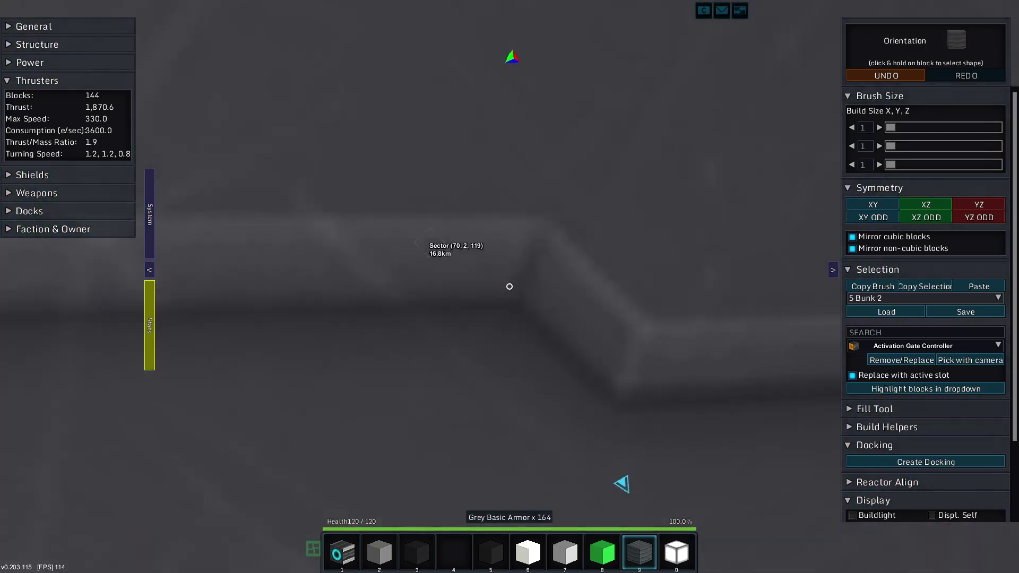
pyautogui.press('r')
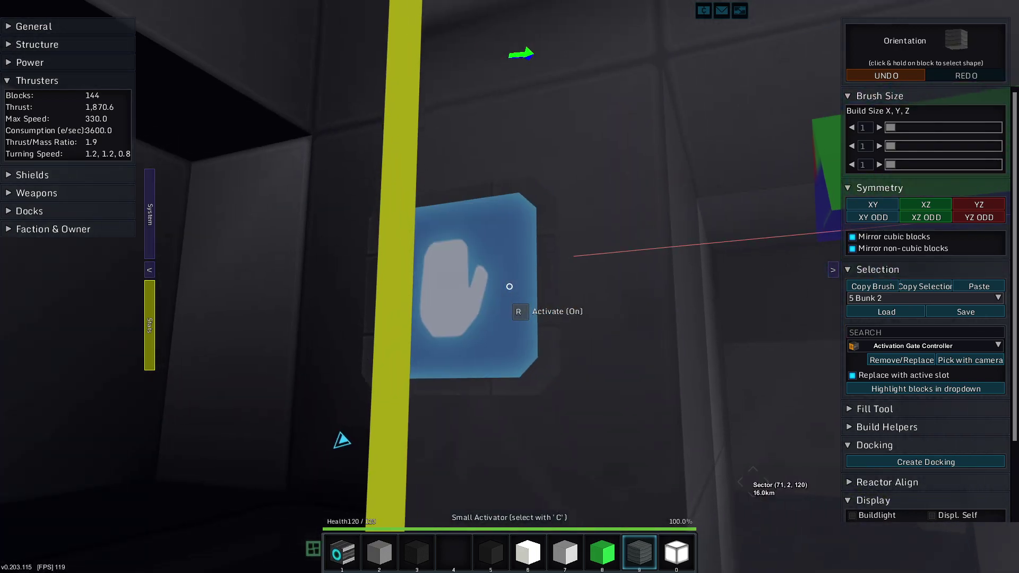
pyautogui.press('w')
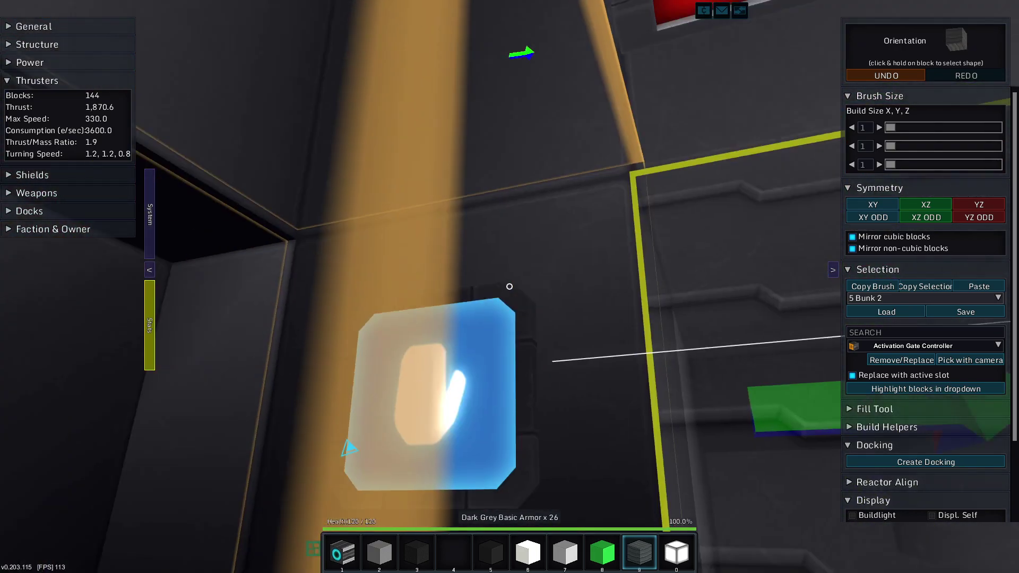
pyautogui.press('c')
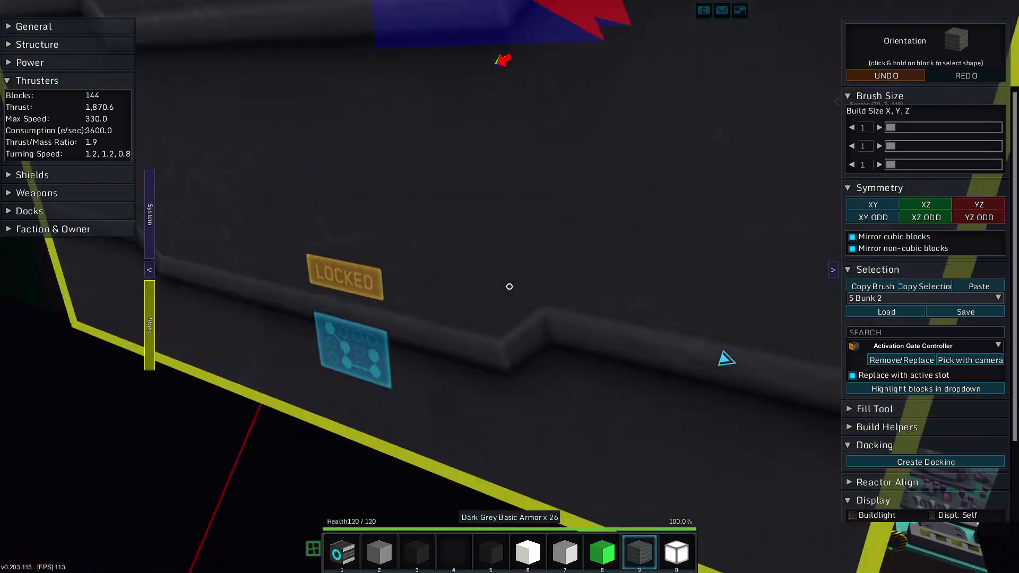
pyautogui.press('s')
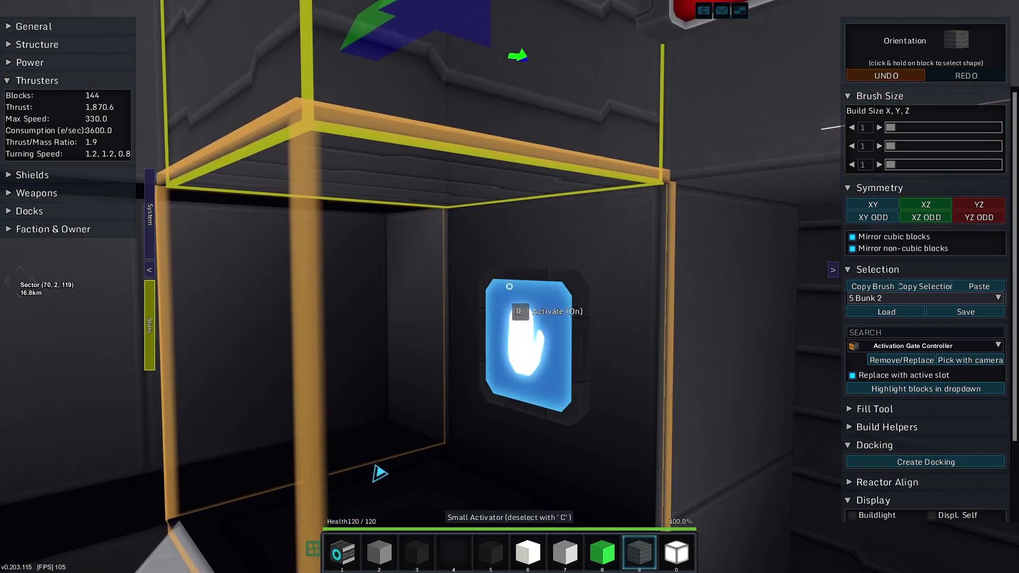
pyautogui.press('w')
pyautogui.press('s')
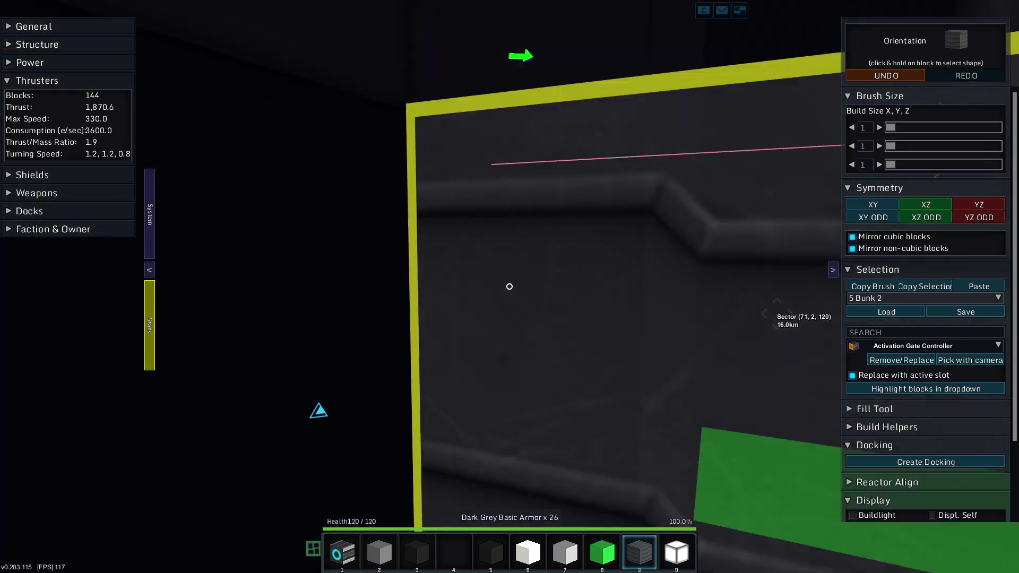
pyautogui.press('w')
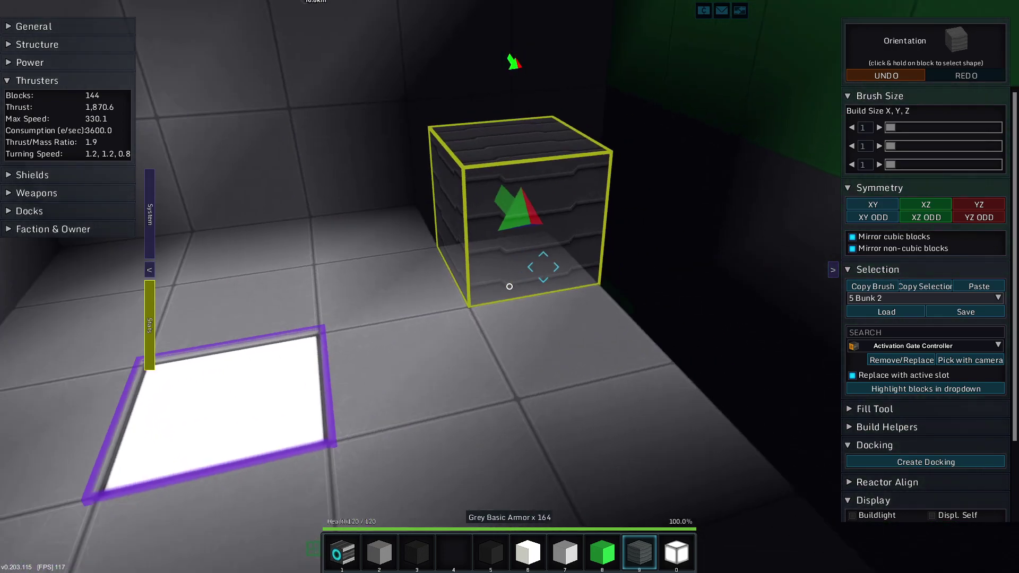
pyautogui.press('w')
pyautogui.press('a')
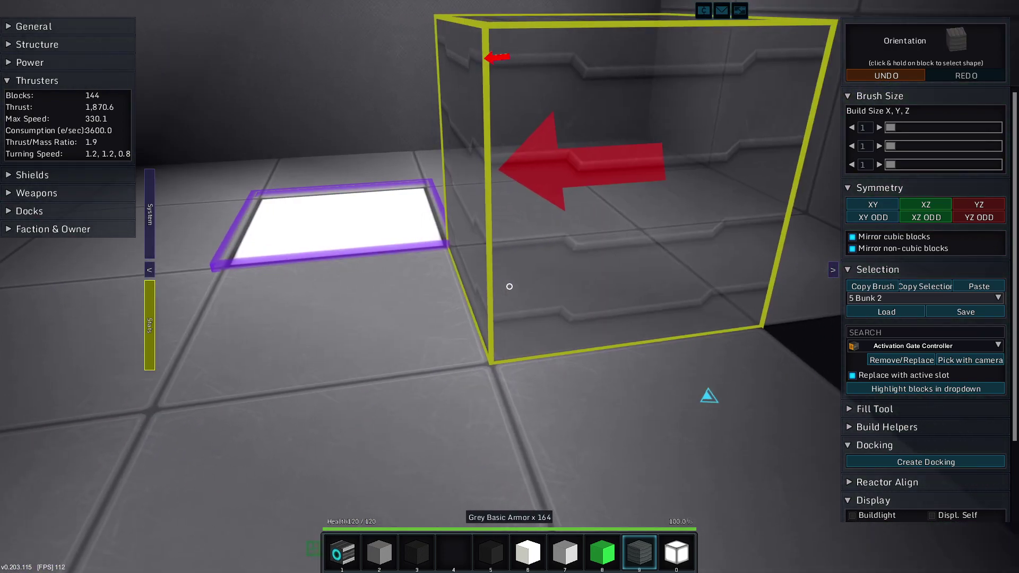
pyautogui.press('w')
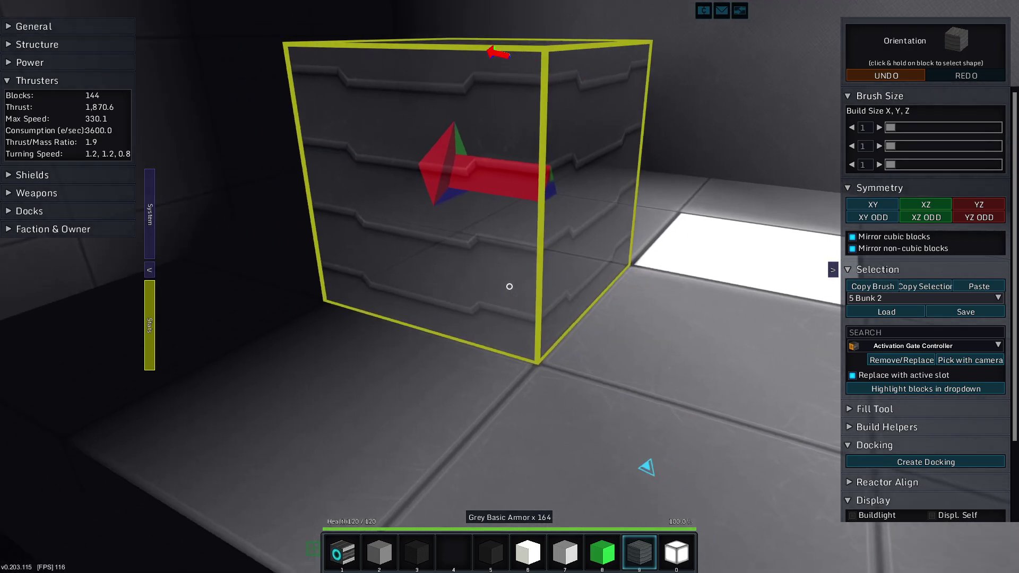
pyautogui.press('w')
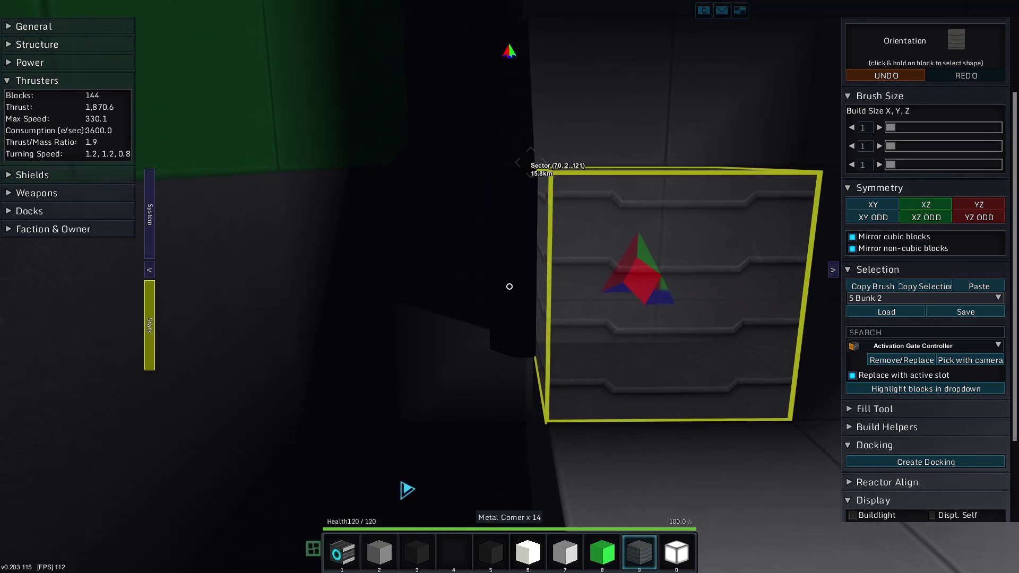
pyautogui.press('w')
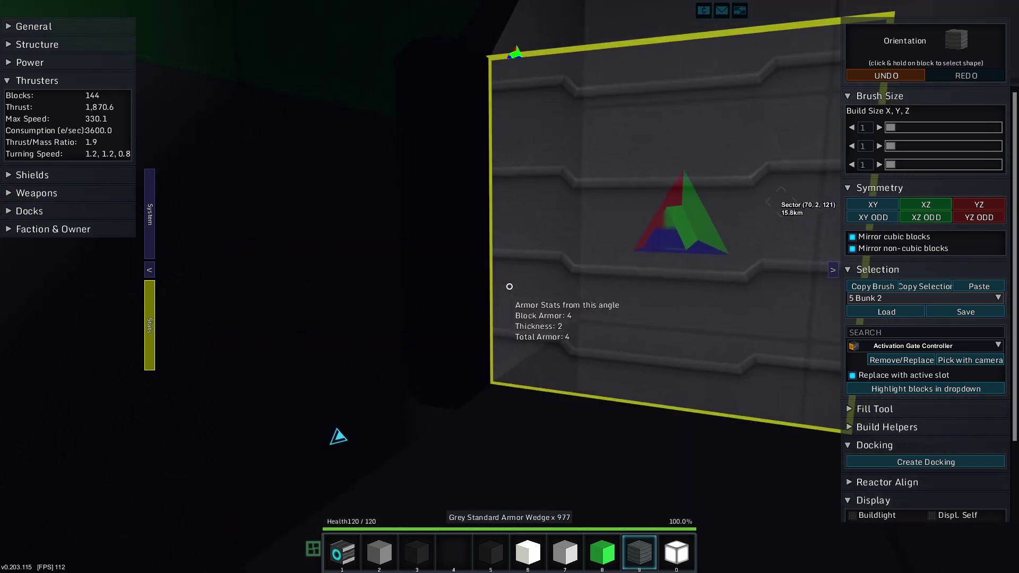
pyautogui.press('w')
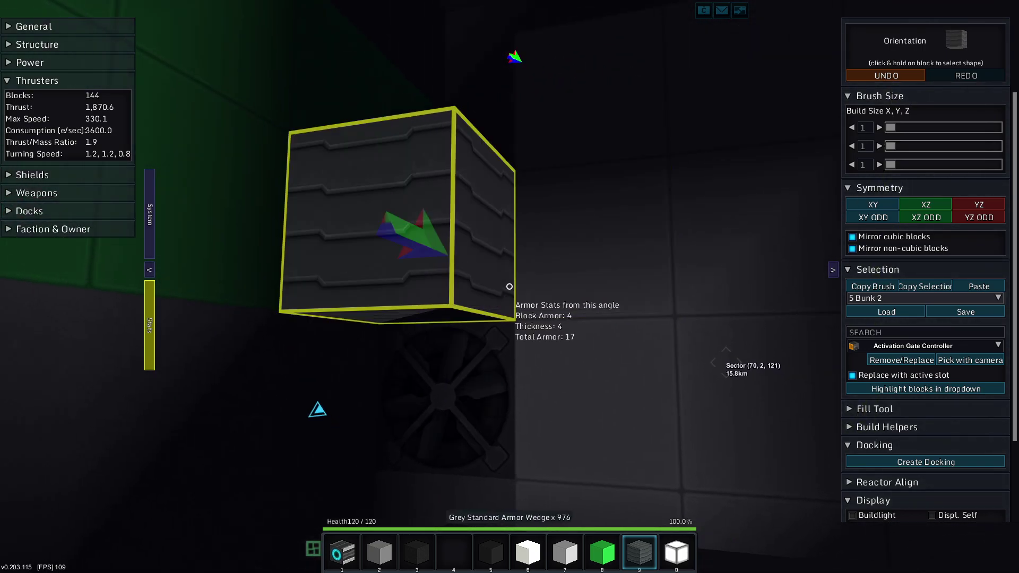
pyautogui.press('w')
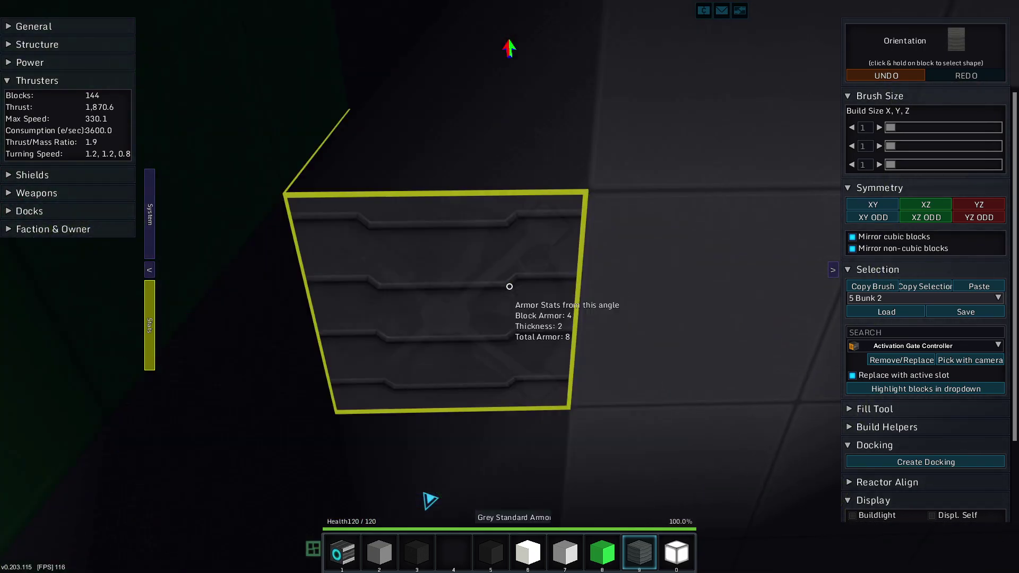
pyautogui.press('w')
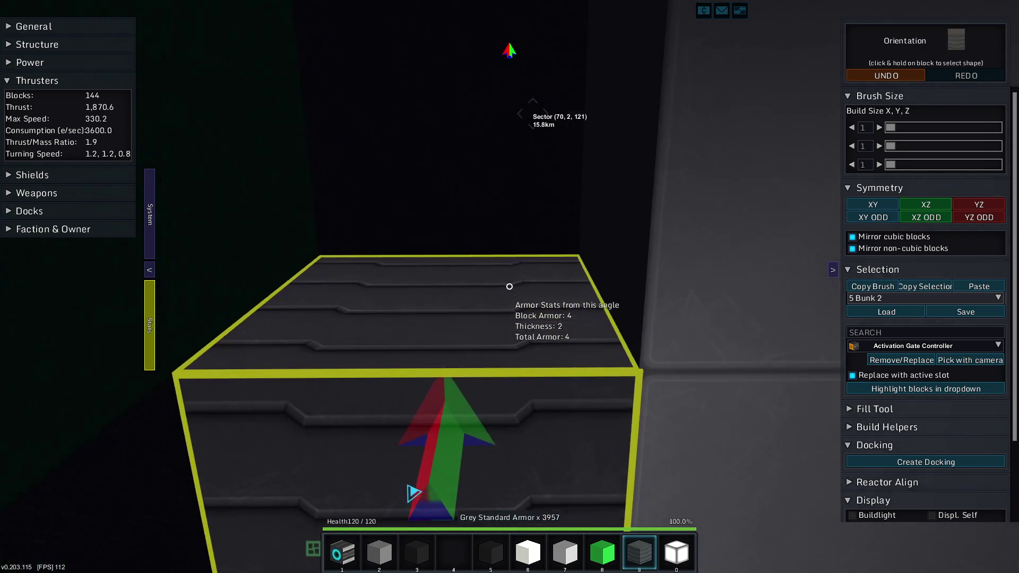
pyautogui.press('w')
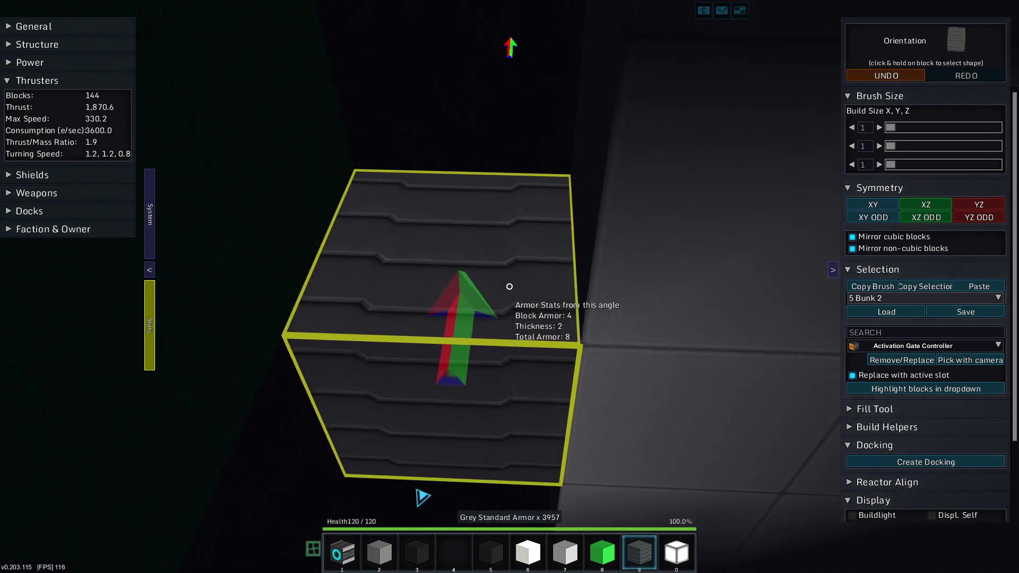
pyautogui.press('s')
pyautogui.click(510, 287)
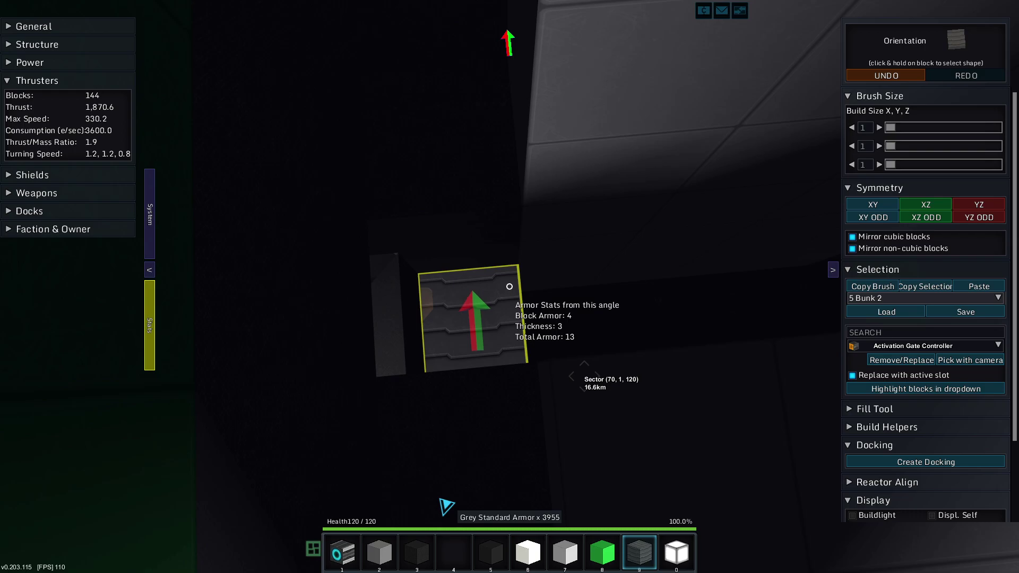
pyautogui.click(867, 76)
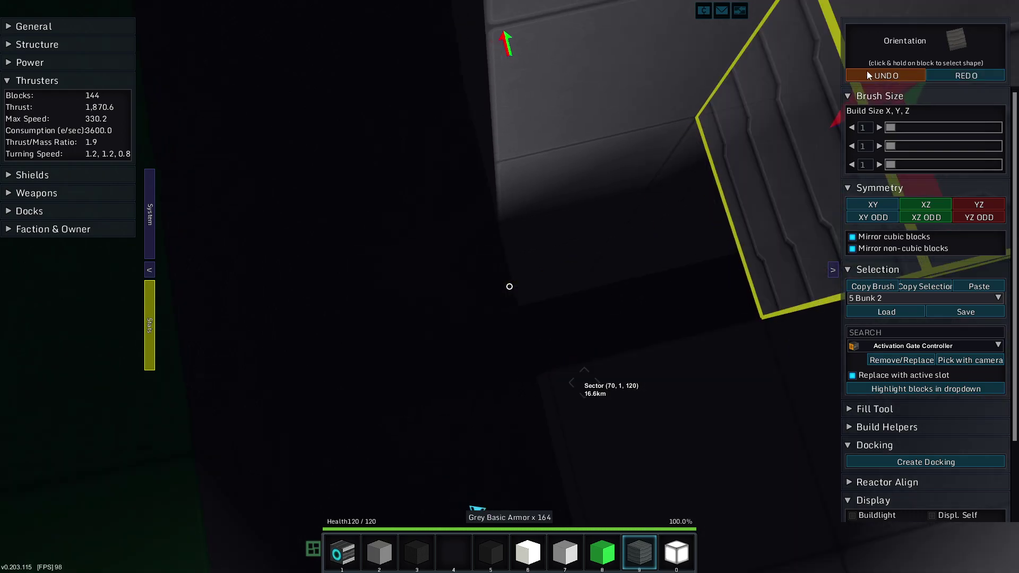
pyautogui.press('s')
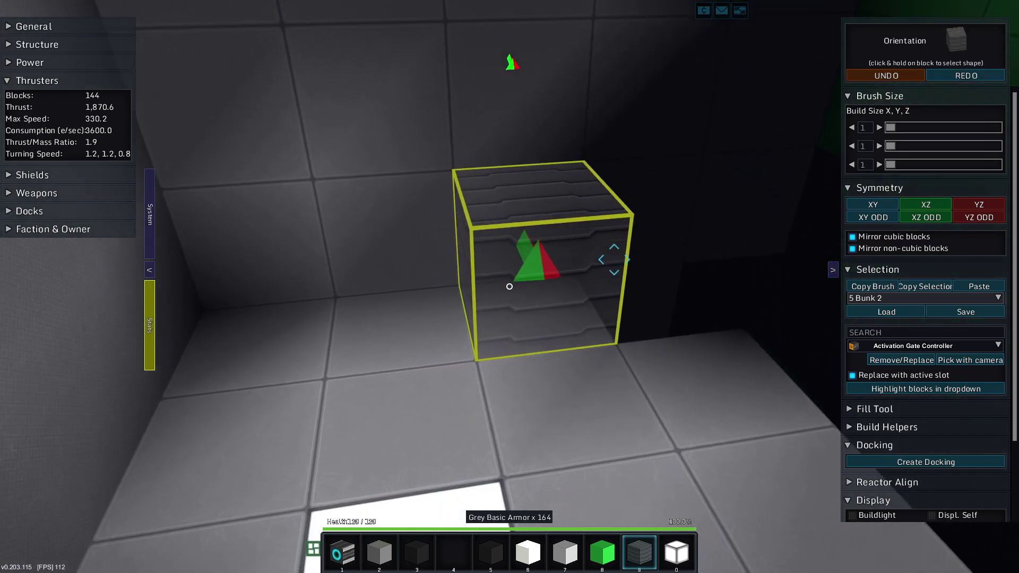
pyautogui.press('w')
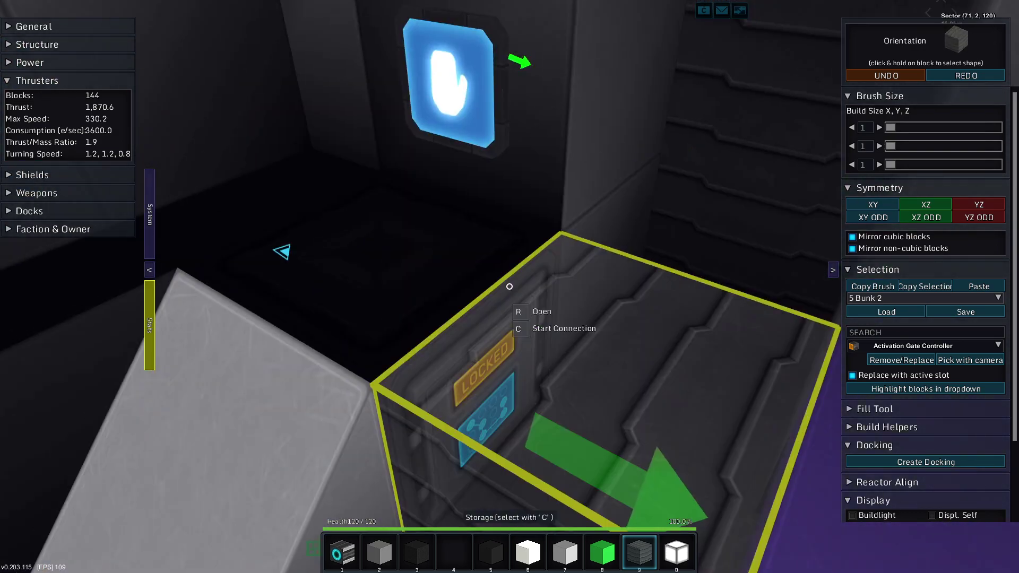
# Put the cargo space block on the hotbar from the block inventory
pyautogui.press('w')
pyautogui.press('i')
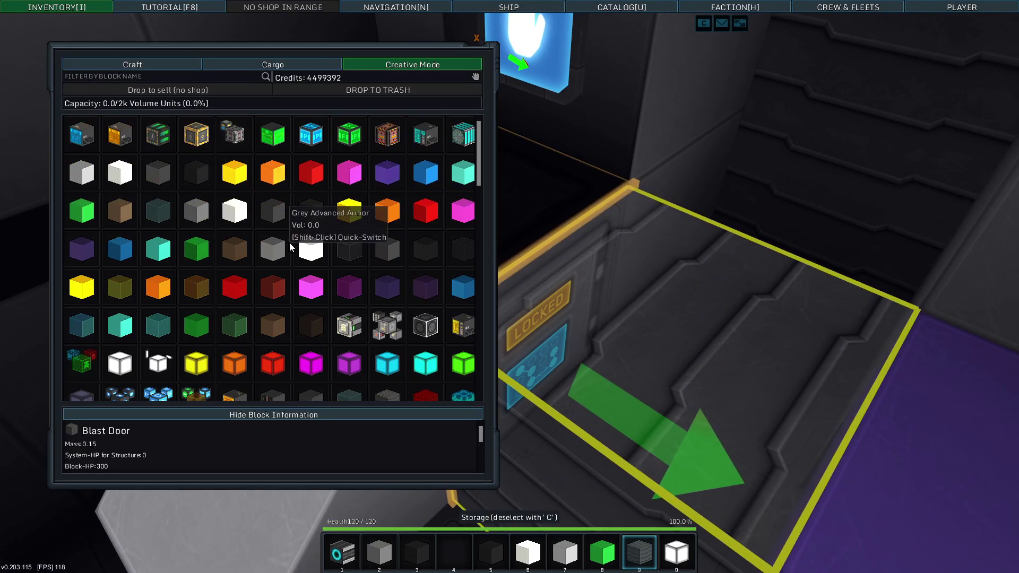
pyautogui.click(443, 554)
pyautogui.press('i')
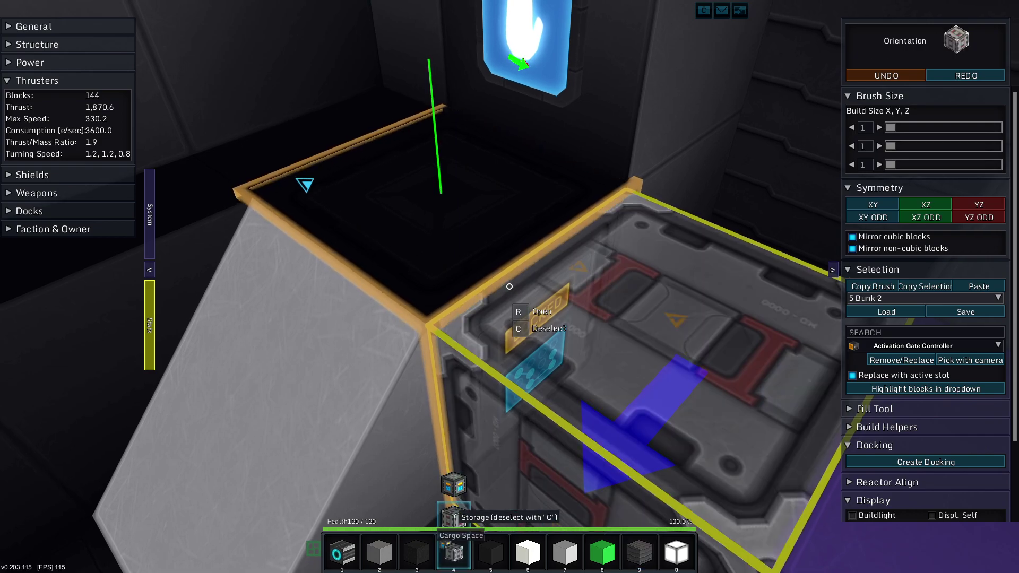
# Aim at the storage block and link it to the cargo space with V
pyautogui.press('w')
pyautogui.press('s')
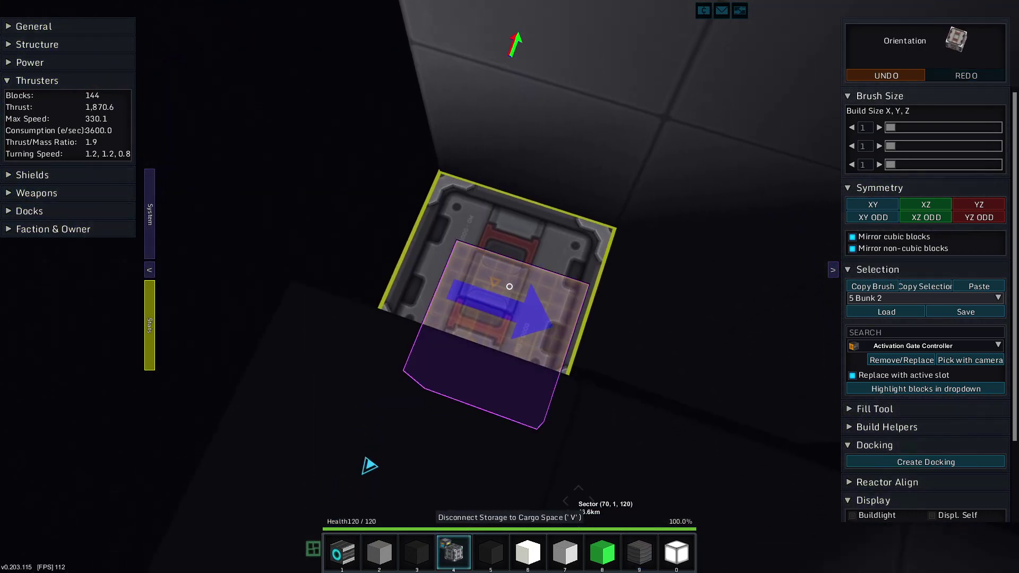
pyautogui.press('s')
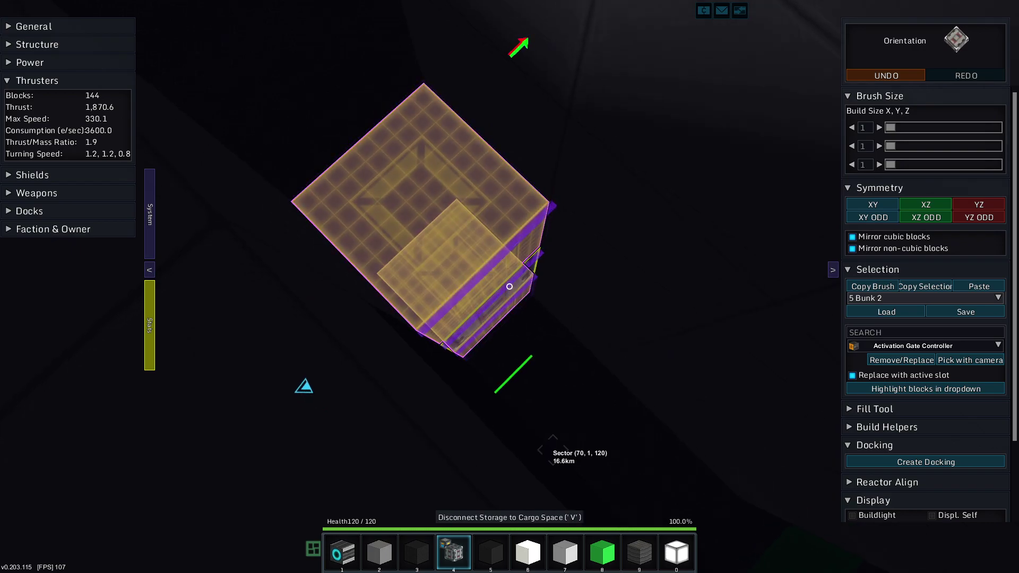
pyautogui.press('s')
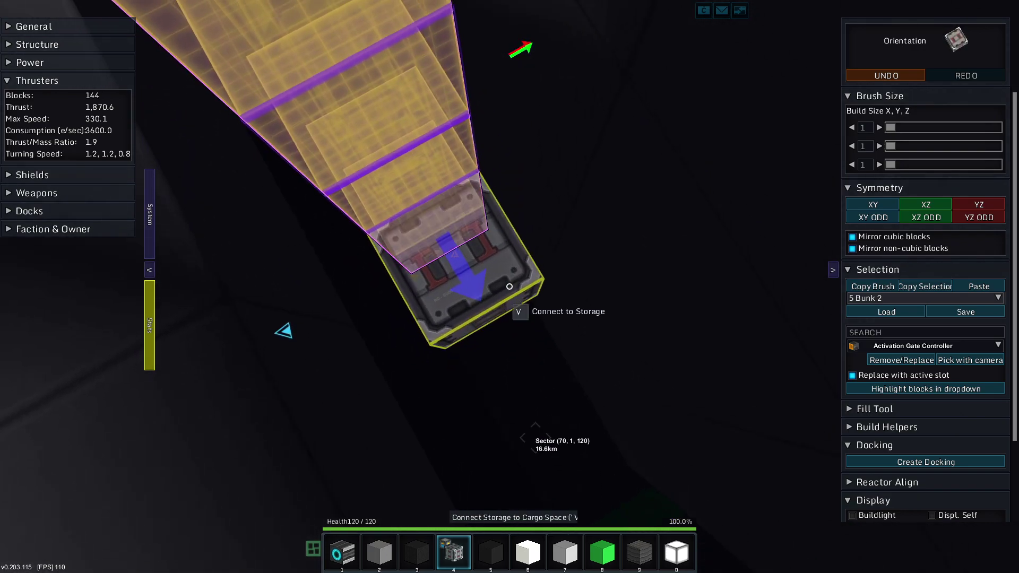
pyautogui.press('s')
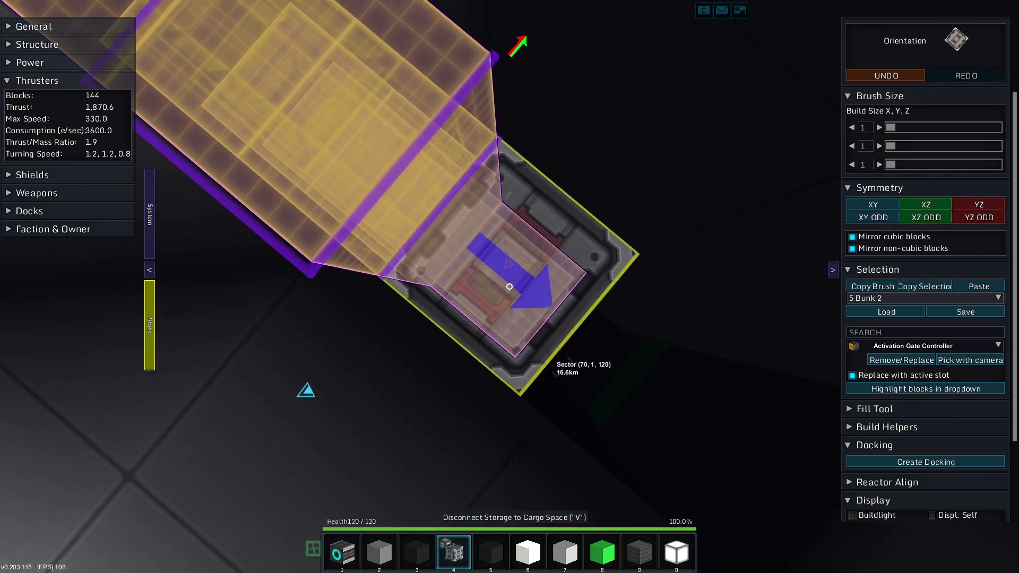
pyautogui.press('s')
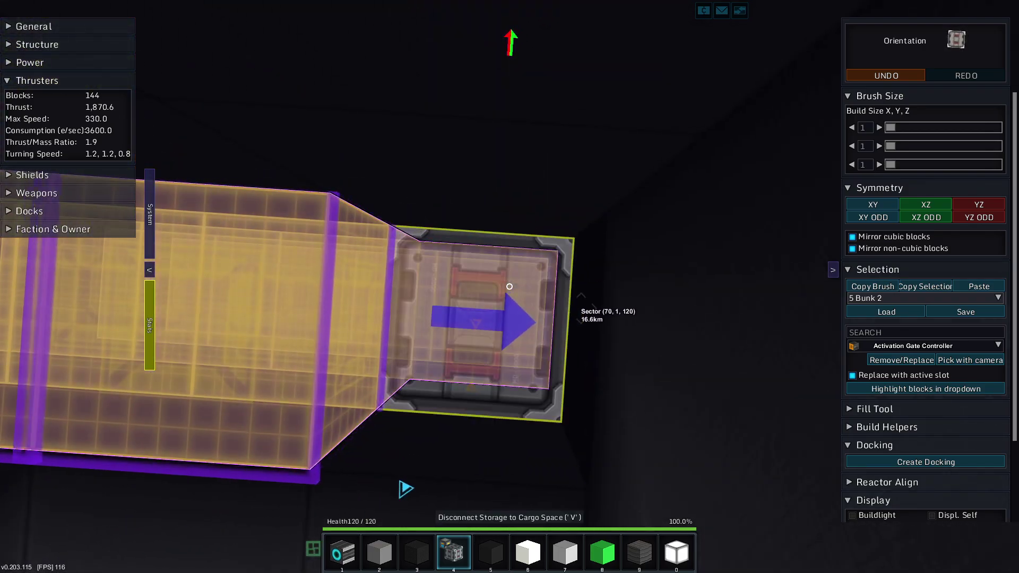
# Check that the storage block's stash is empty, with 2.1k volume capacity
pyautogui.press('w')
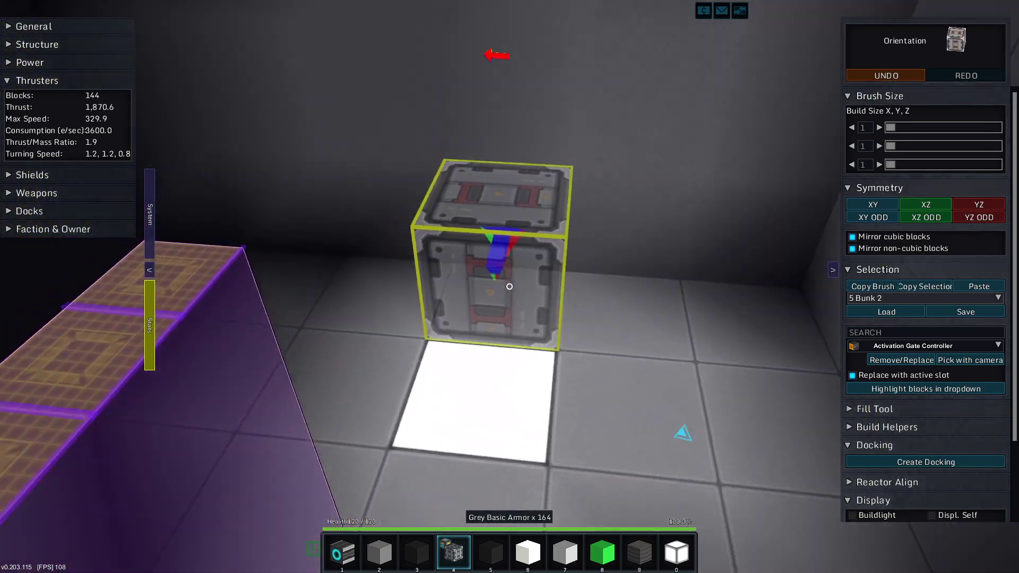
pyautogui.scroll(-5, 510, 287)
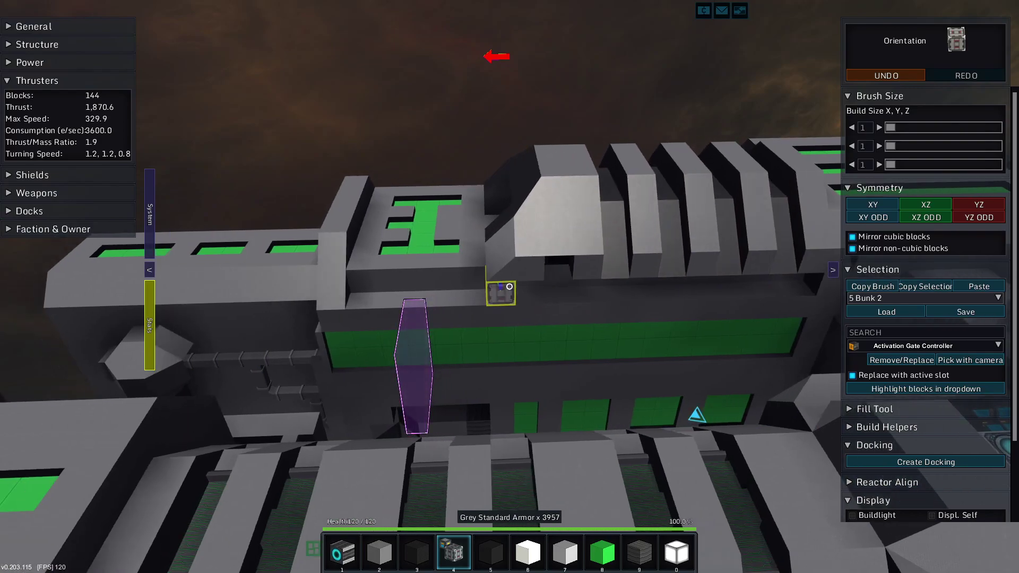
pyautogui.scroll(5, 511, 287)
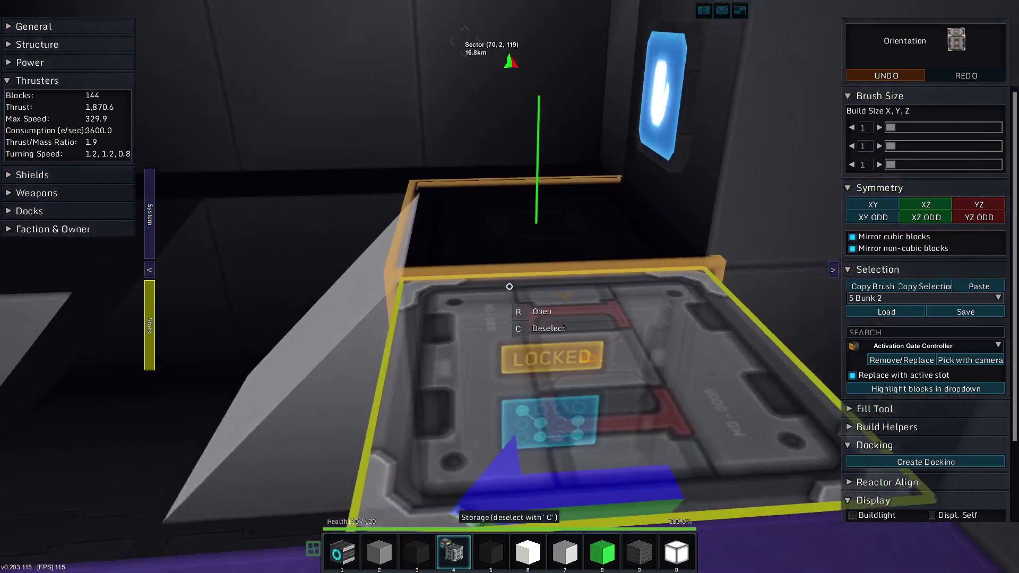
pyautogui.press('r')
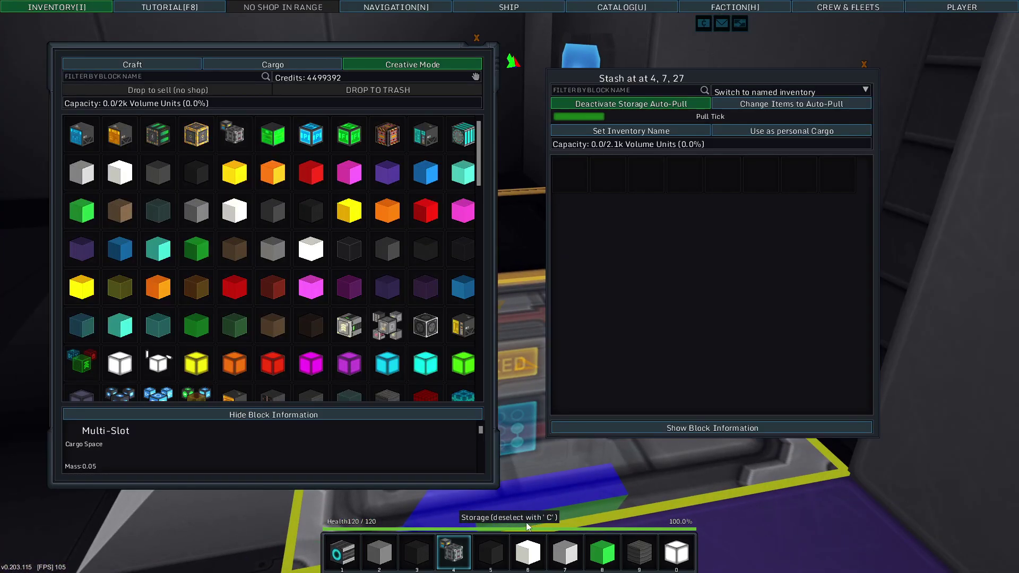
pyautogui.press('Escape')
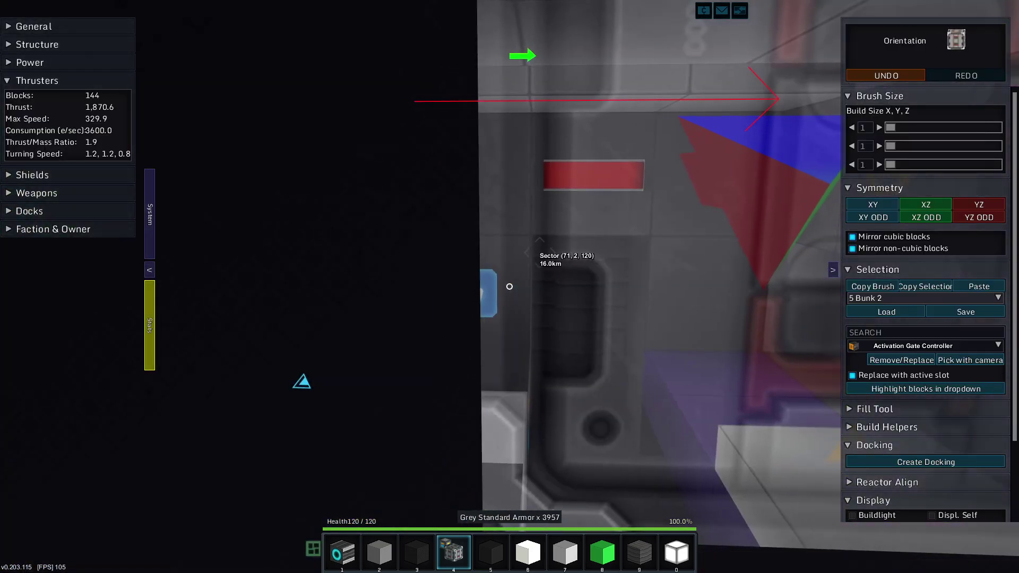
# Fly over the green-striped hull and blast door, then back inside to the storage block
pyautogui.press('w')
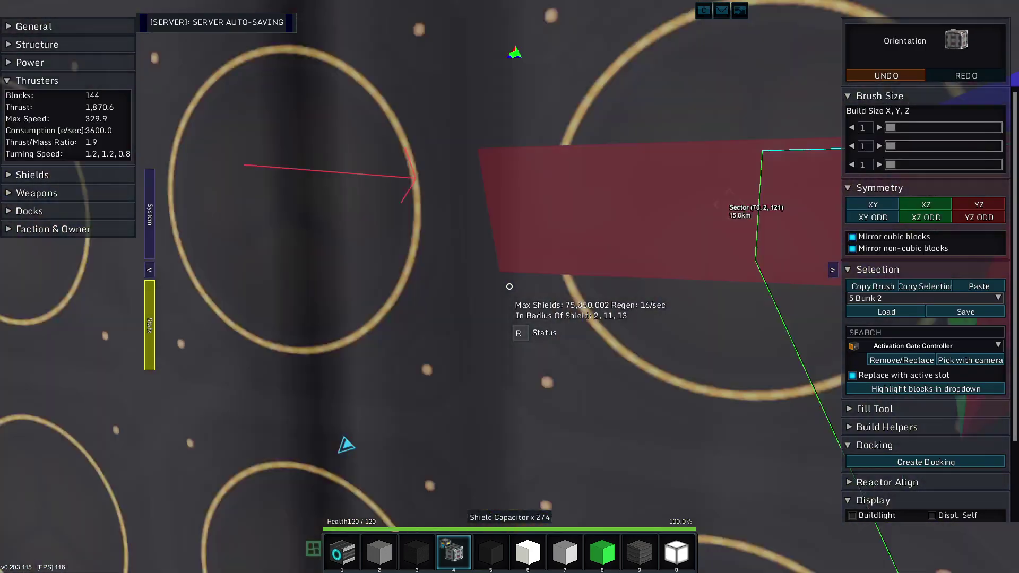
pyautogui.press('s')
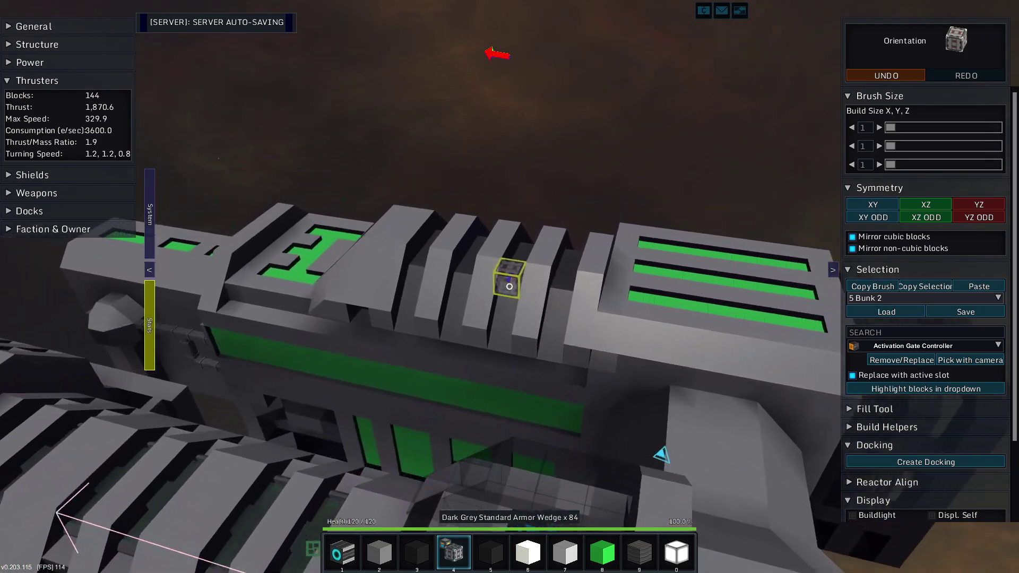
pyautogui.press('w')
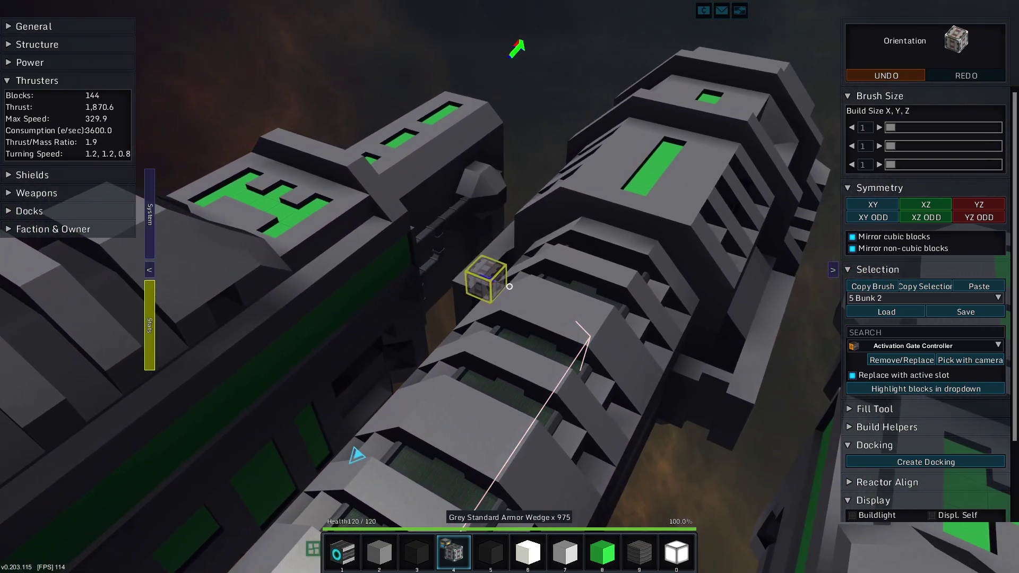
pyautogui.press('w')
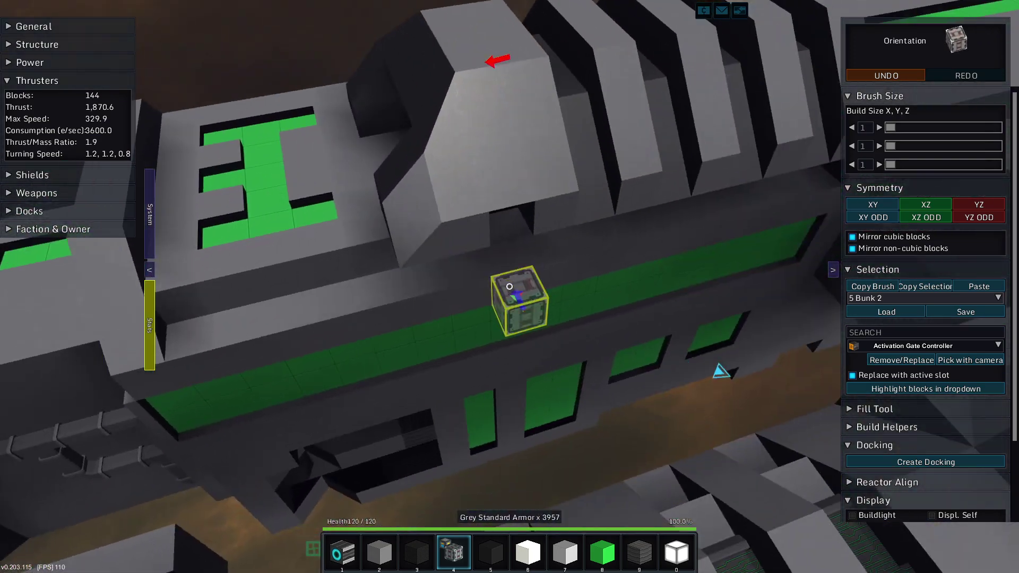
pyautogui.press('w')
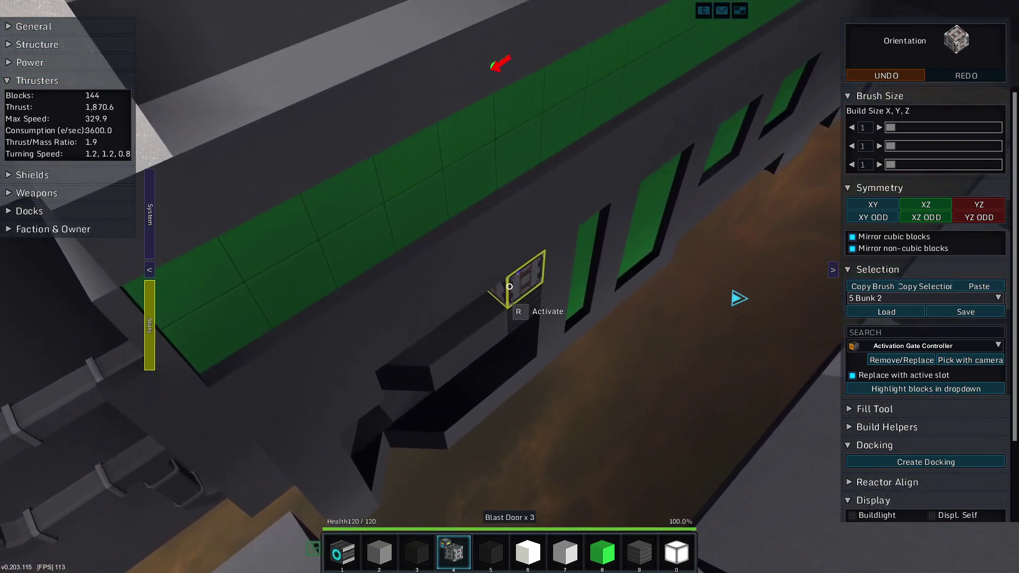
pyautogui.press('s')
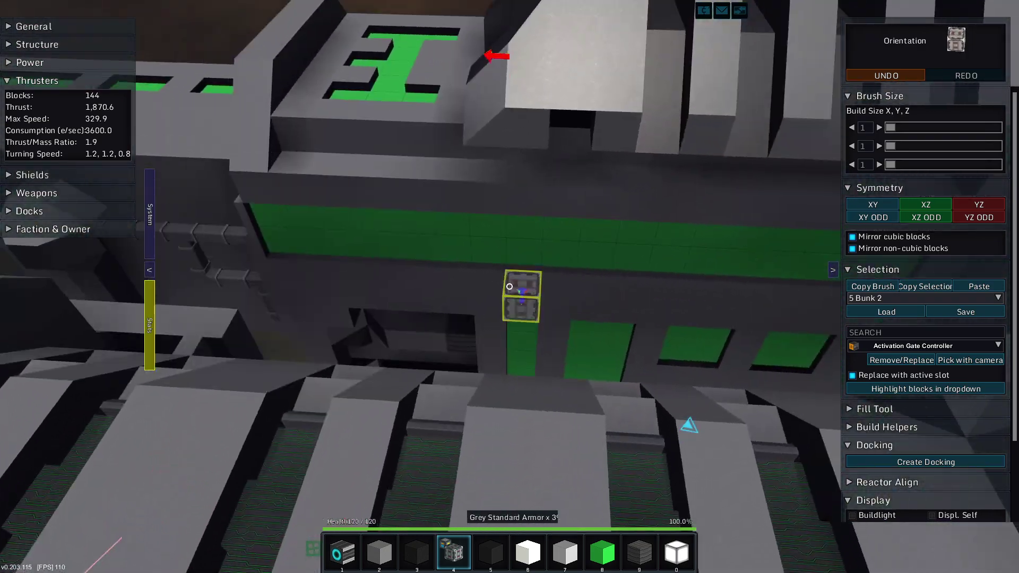
pyautogui.press('w')
pyautogui.press('w')
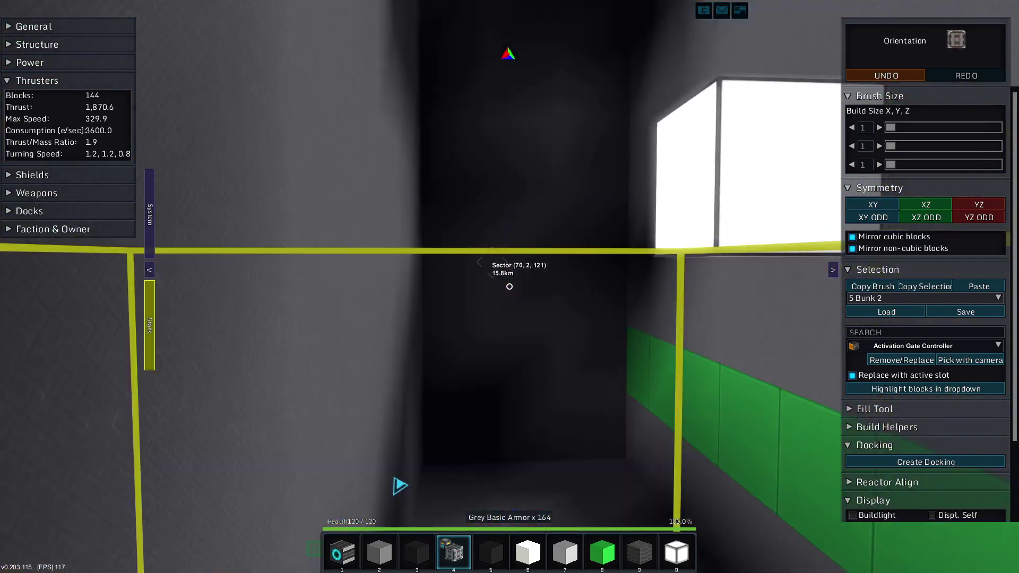
pyautogui.press('w')
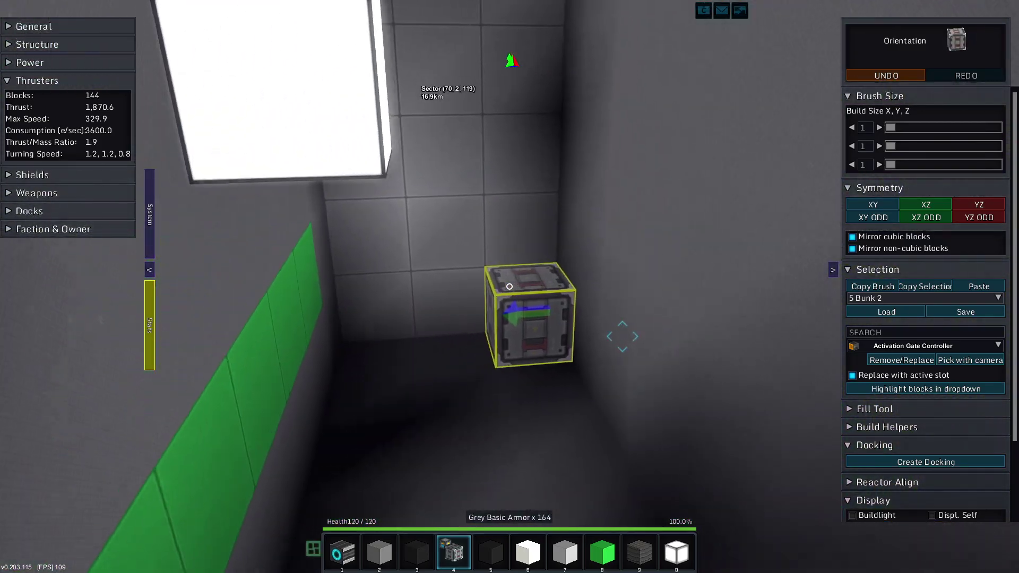
pyautogui.press('w')
pyautogui.press('w')
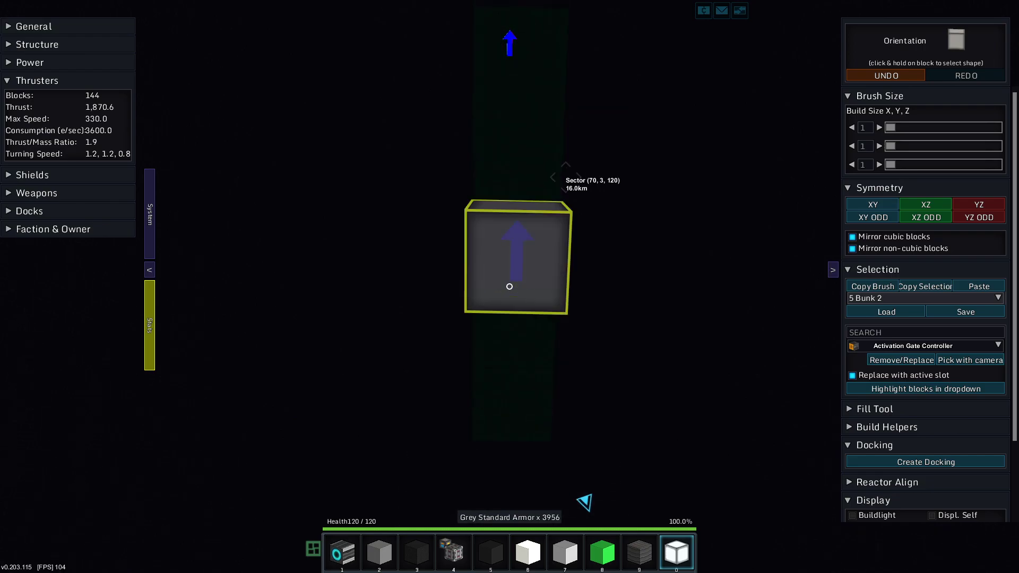
# Reorient and reshape the blast door block, then check its placement
pyautogui.press('w')
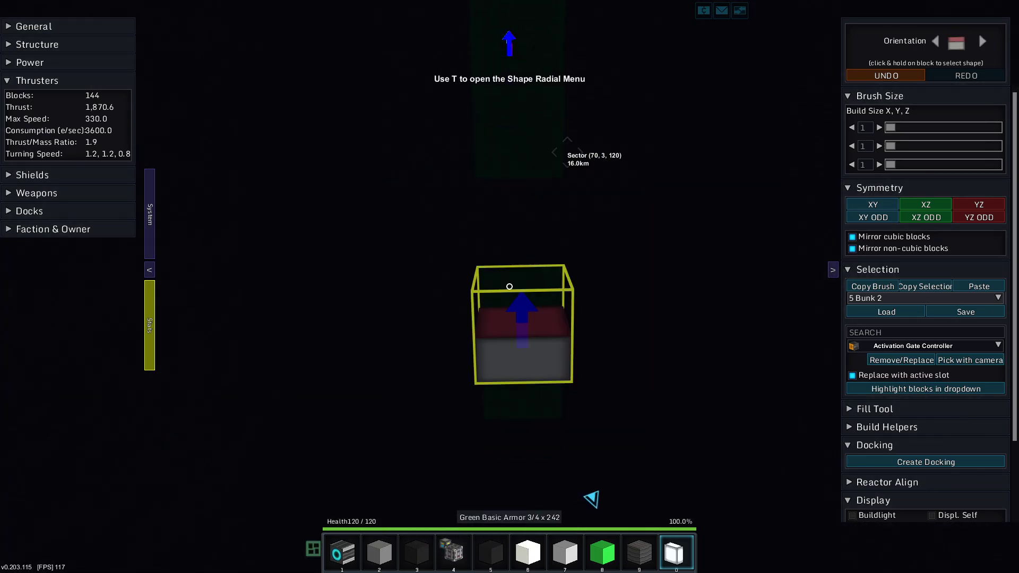
pyautogui.press('w')
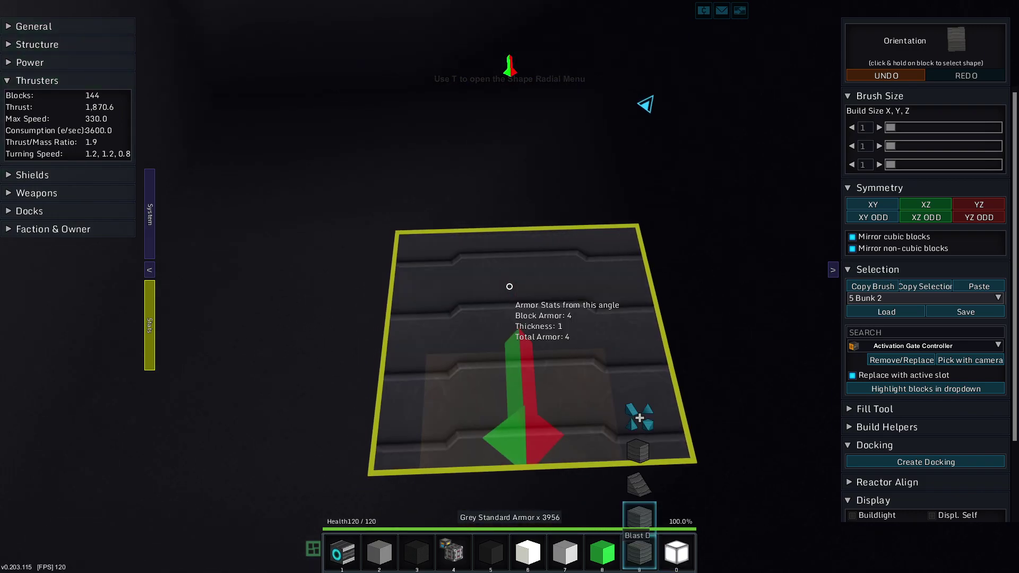
pyautogui.press('w')
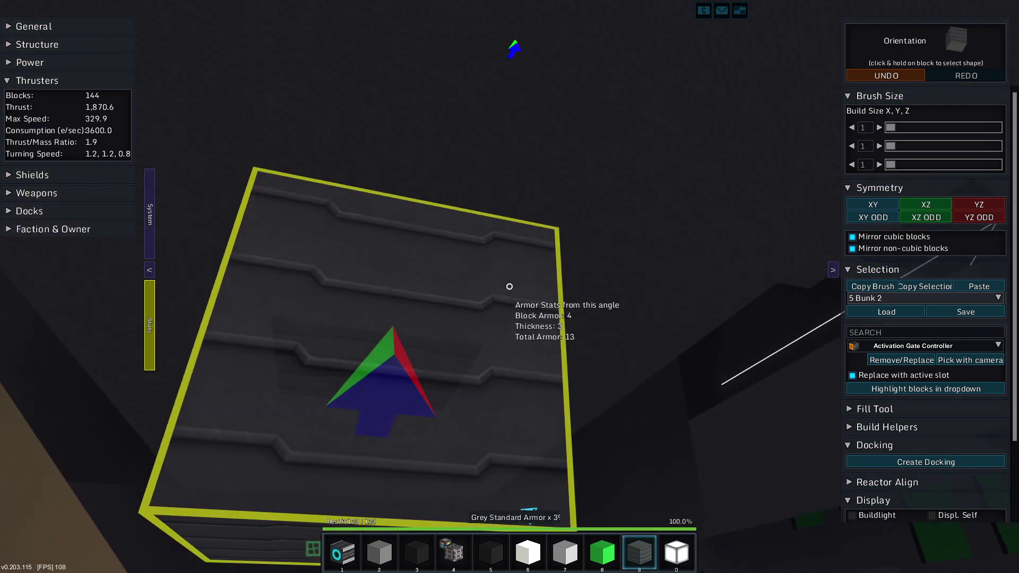
# Fly into the dark interior corridor and line up on the grey armor block to replace
pyautogui.press('s')
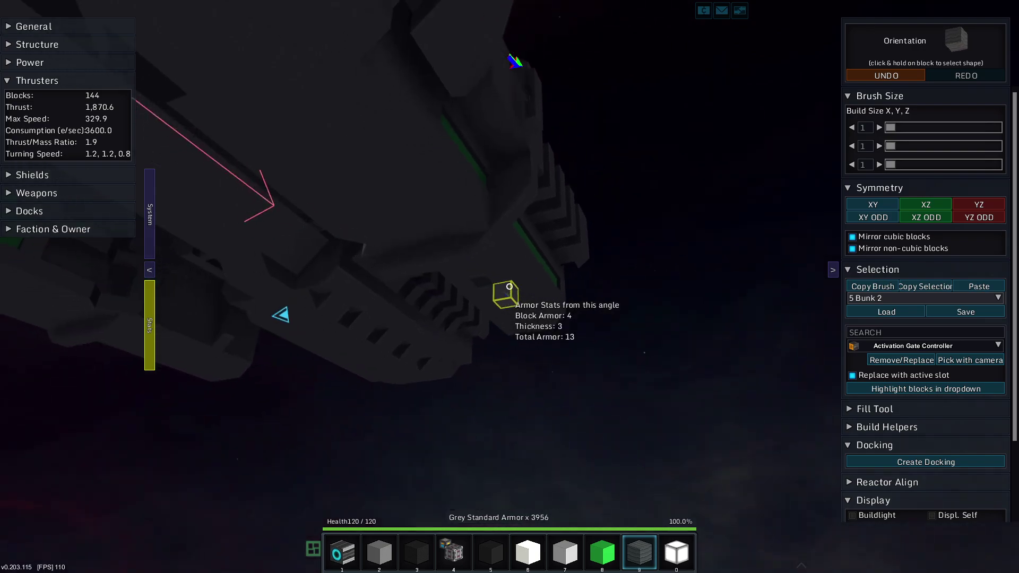
pyautogui.press('w')
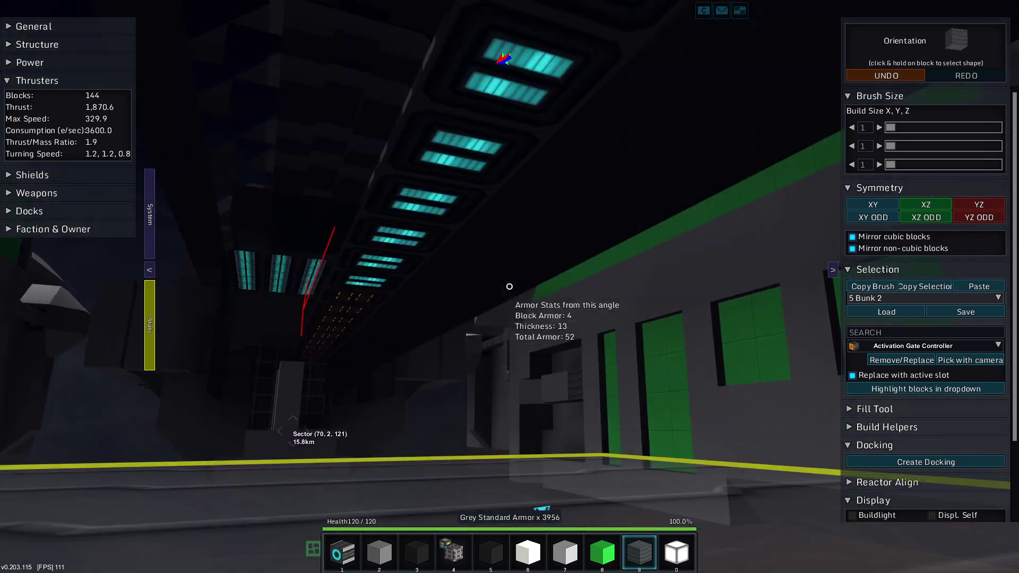
pyautogui.press('w')
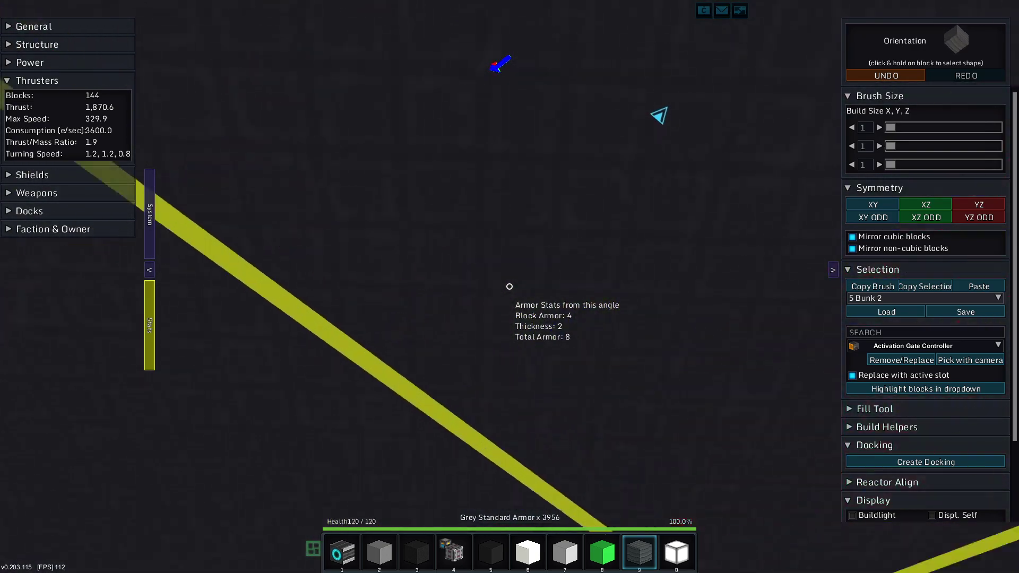
pyautogui.press('w')
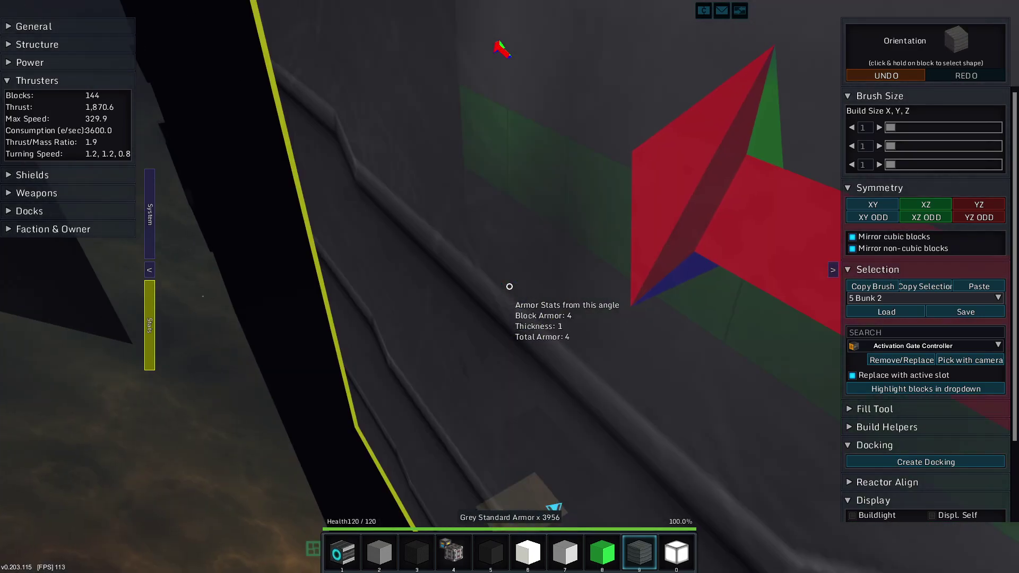
pyautogui.press('w')
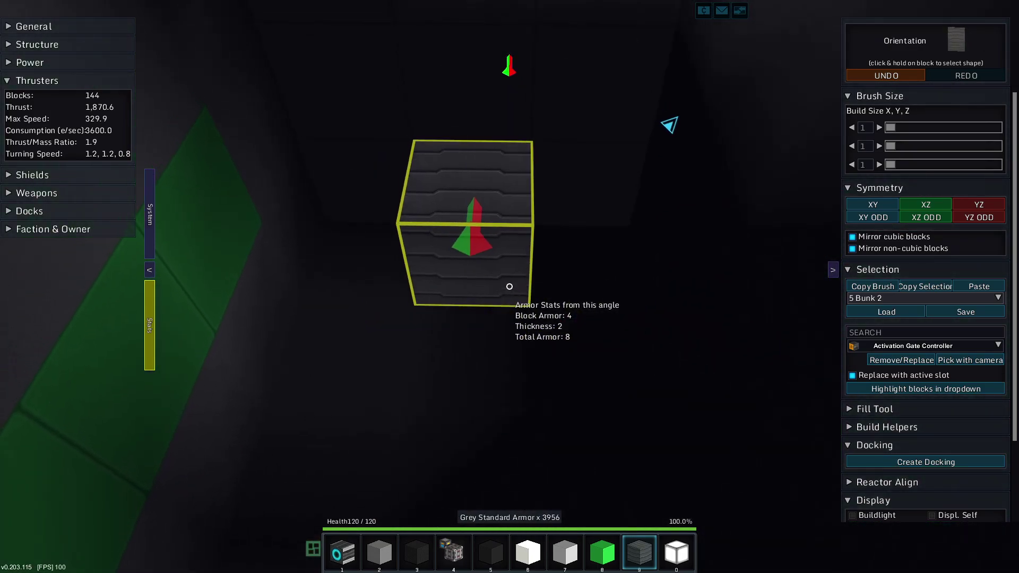
pyautogui.press('w')
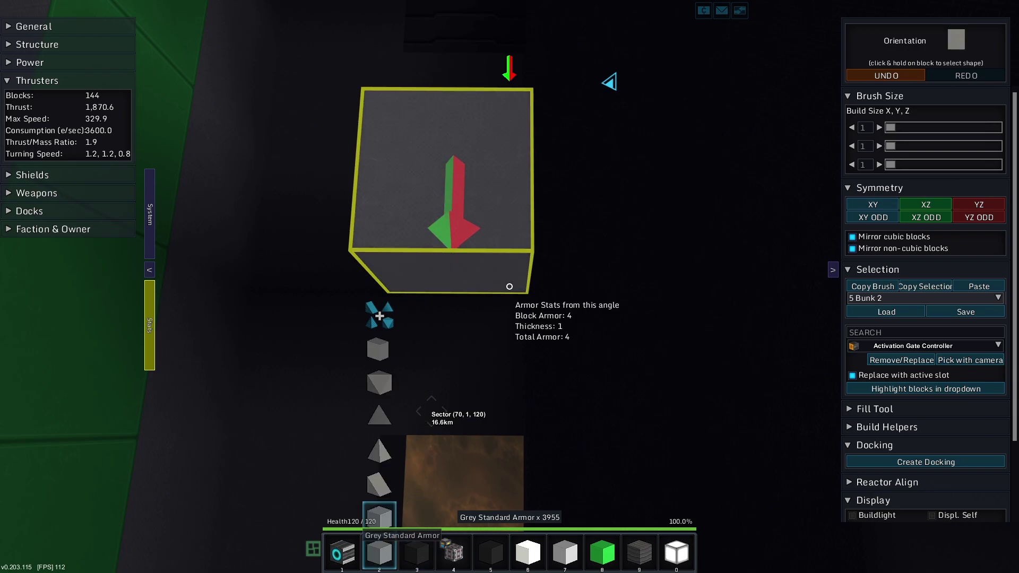
pyautogui.moveTo(608, 83)
pyautogui.mouseDown()
pyautogui.moveTo(733, 336)
pyautogui.moveTo(666, 122)
pyautogui.moveTo(637, 98)
pyautogui.mouseUp()
pyautogui.scroll(5, 647, 105)
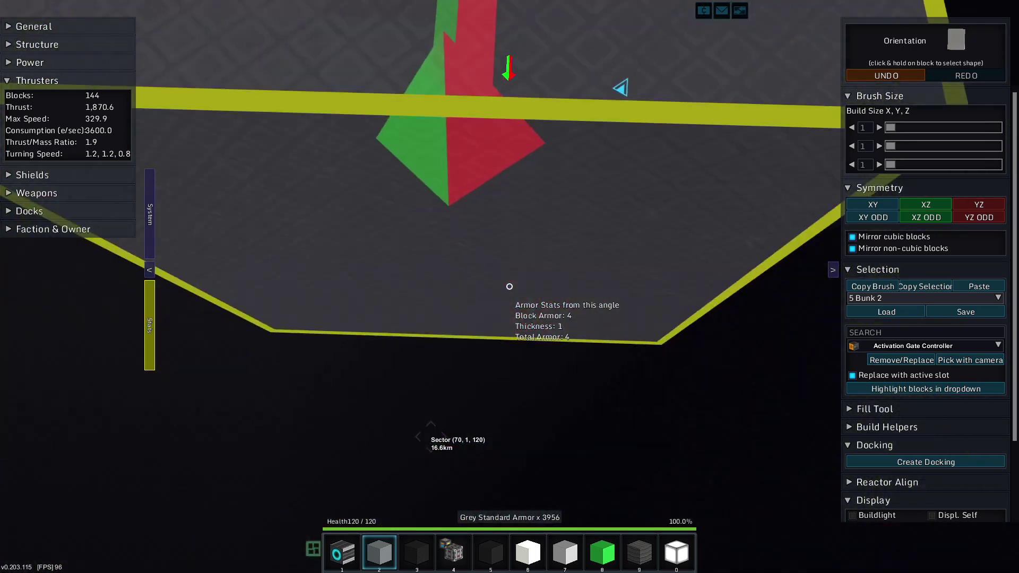
pyautogui.scroll(-4, 510, 286)
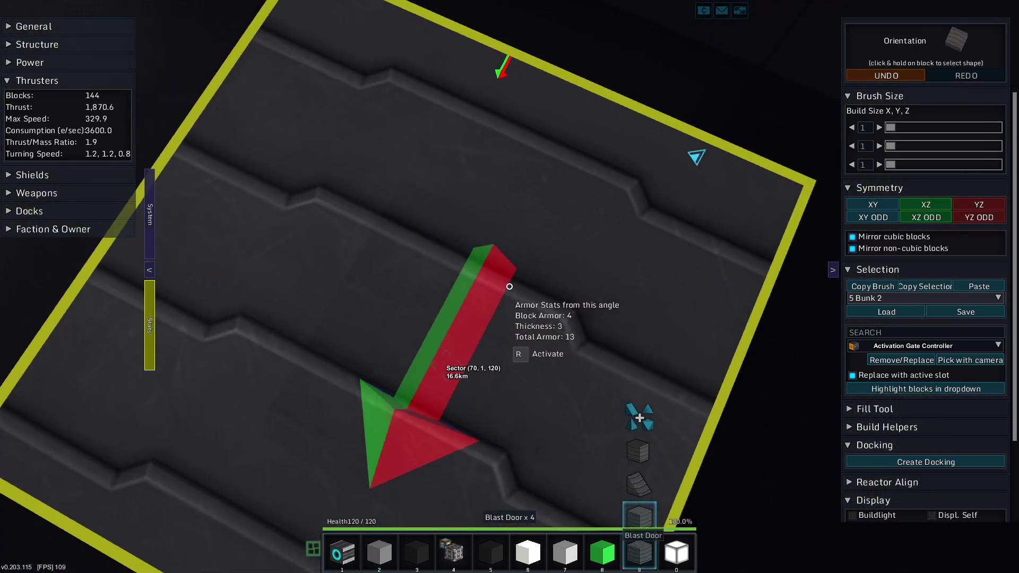
pyautogui.press('w')
pyautogui.press('s')
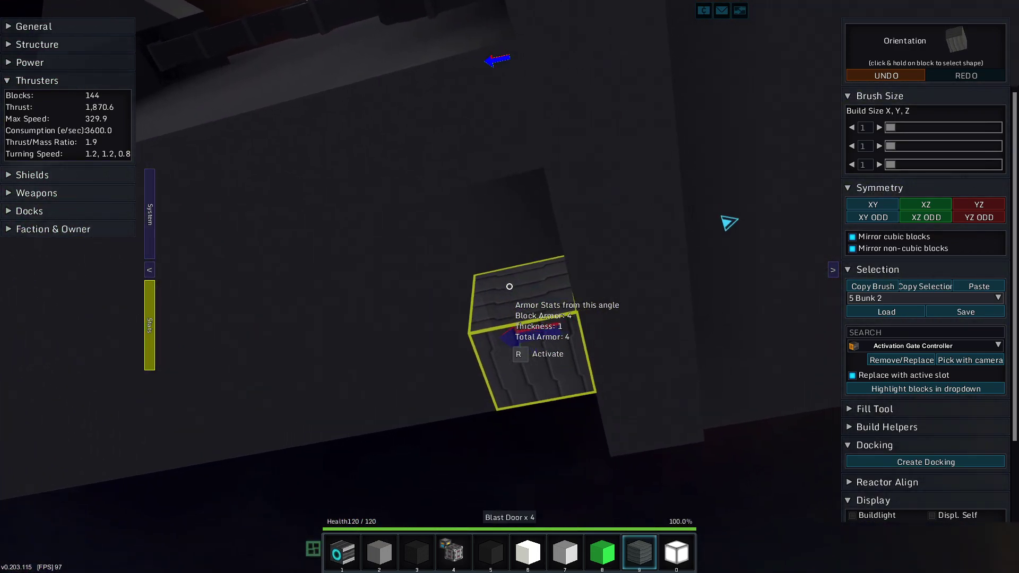
pyautogui.press('s')
pyautogui.press('s')
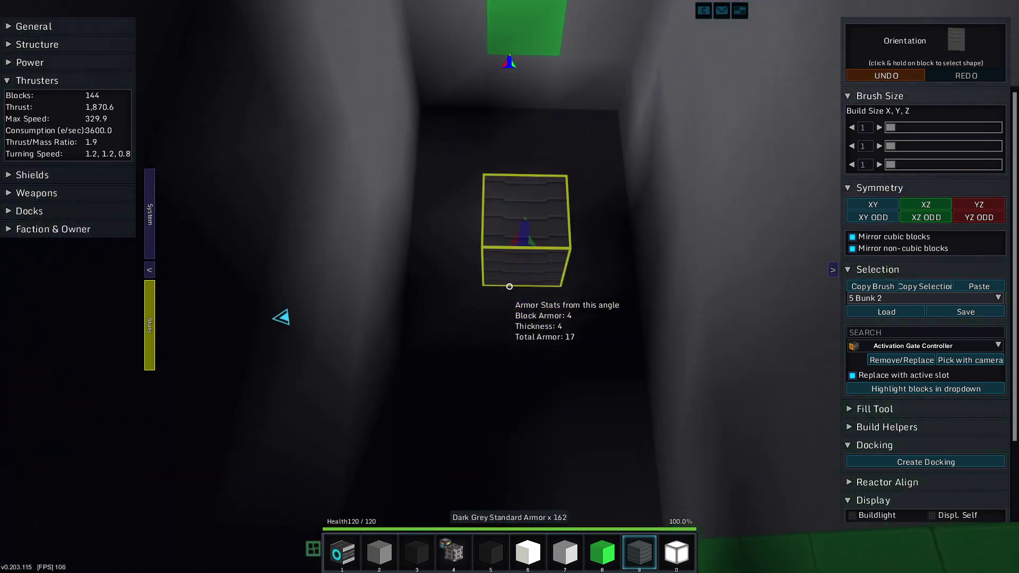
pyautogui.press('w')
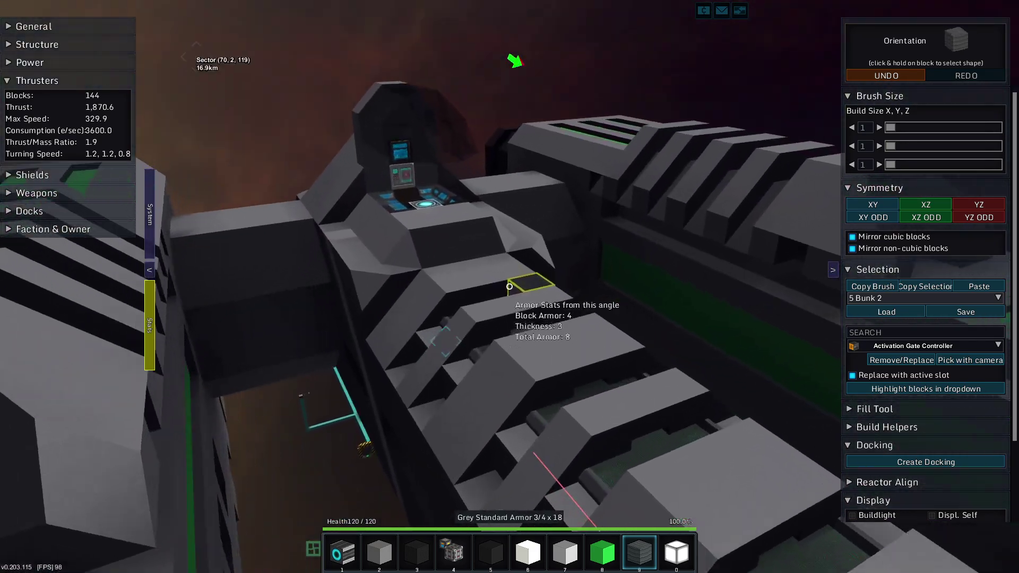
pyautogui.press('w')
pyautogui.press('s')
pyautogui.press('s')
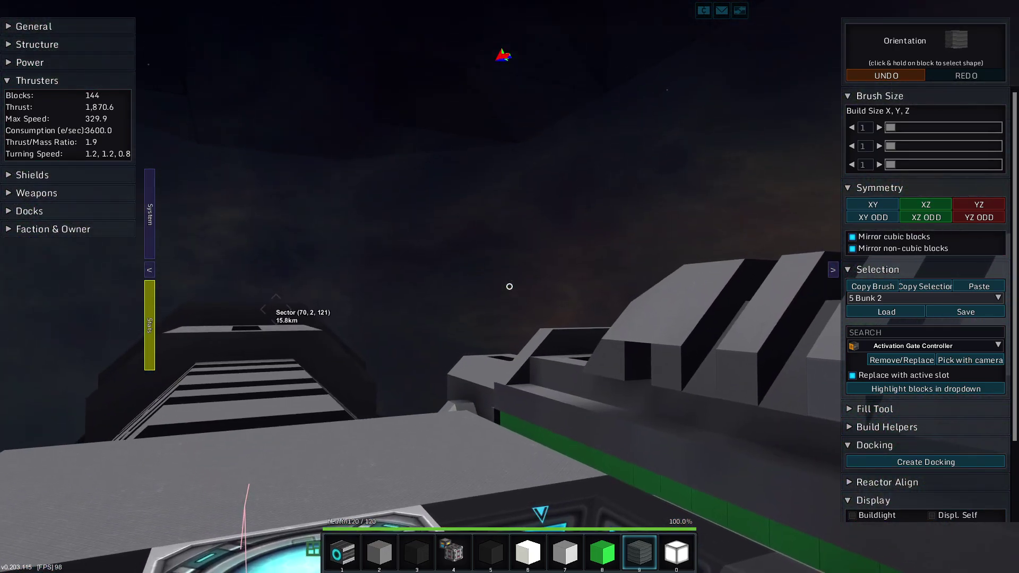
pyautogui.press('s')
pyautogui.press('s')
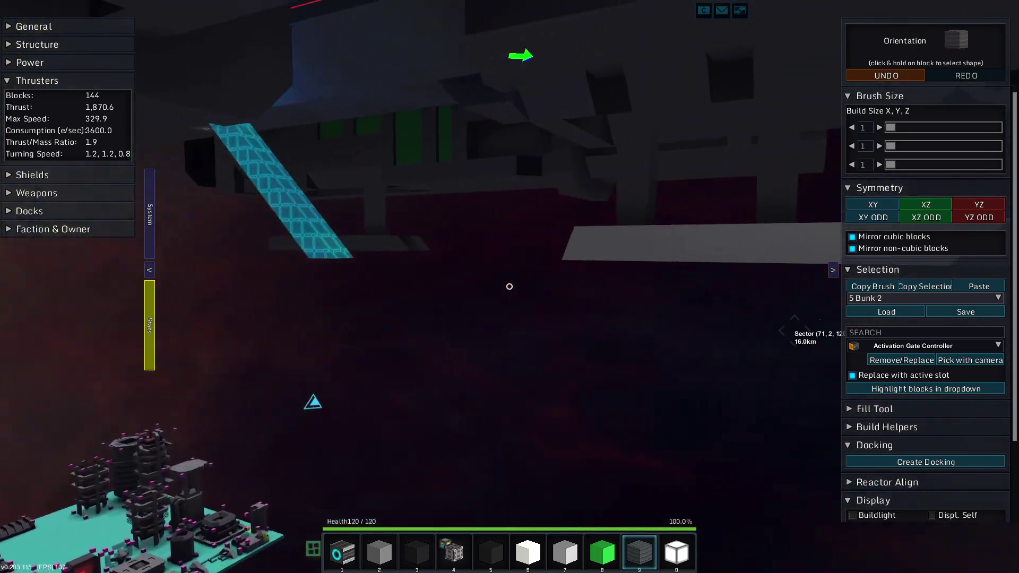
pyautogui.press('w')
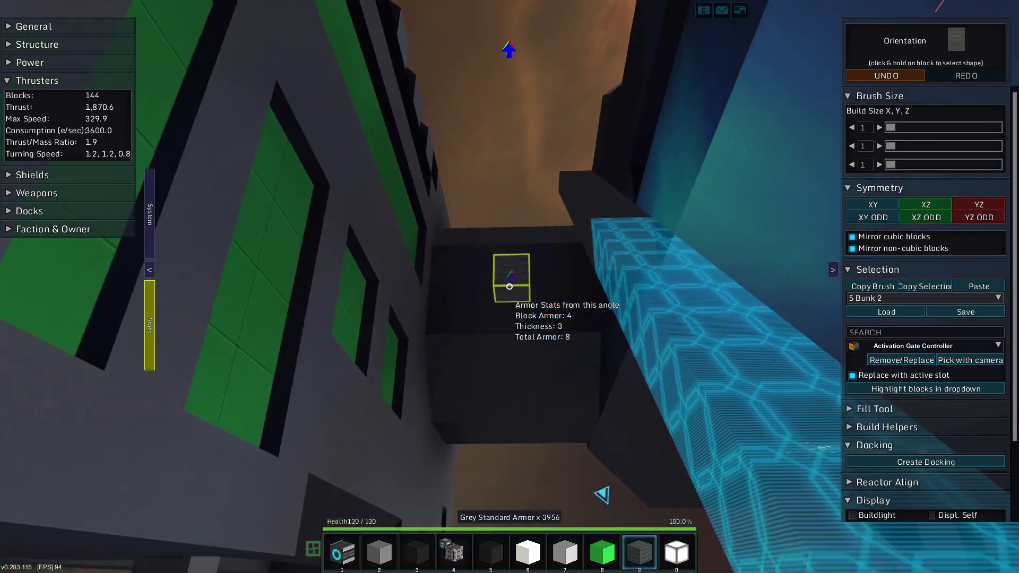
pyautogui.press('w')
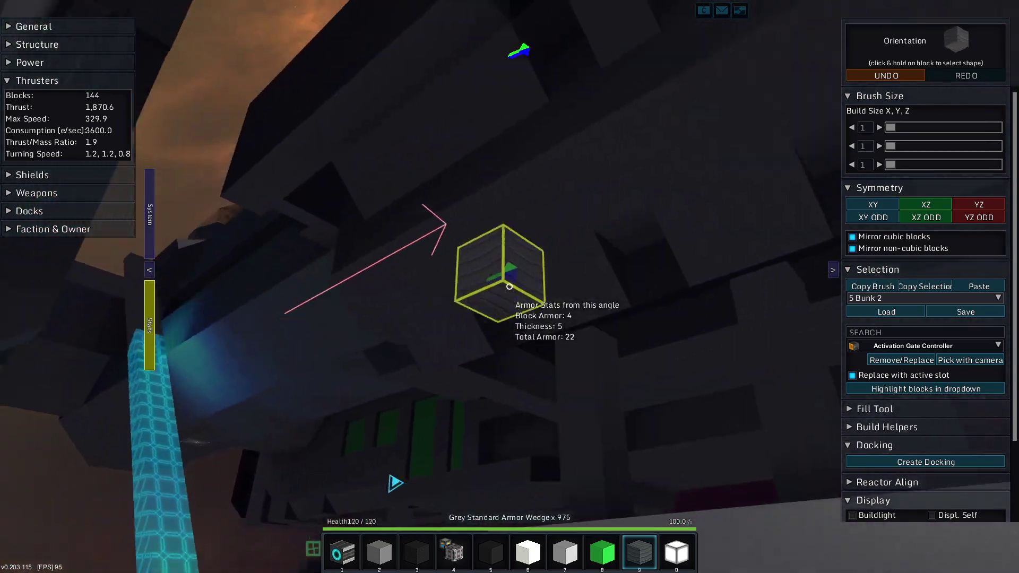
pyautogui.press('w')
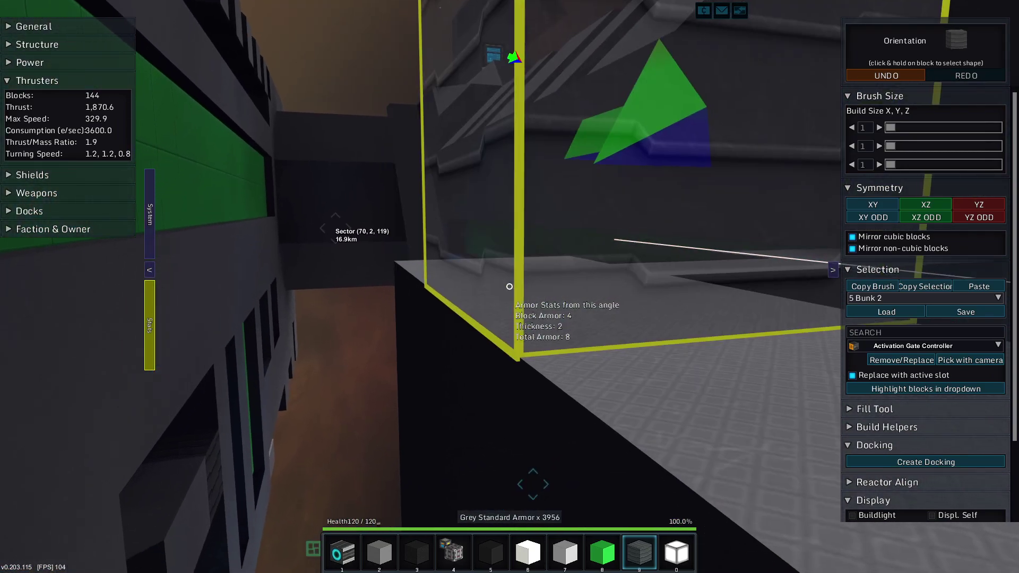
pyautogui.press('w')
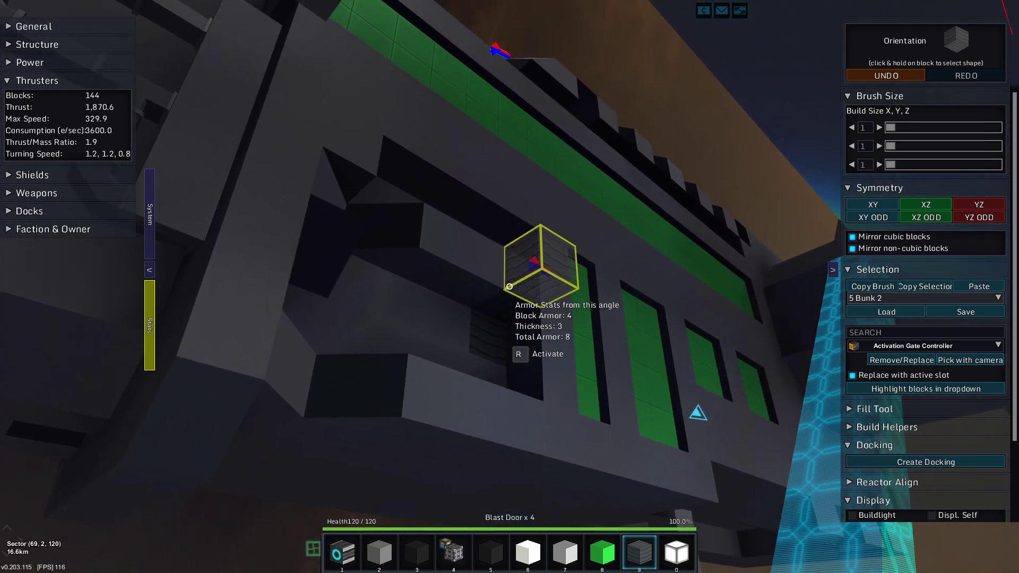
pyautogui.press('w')
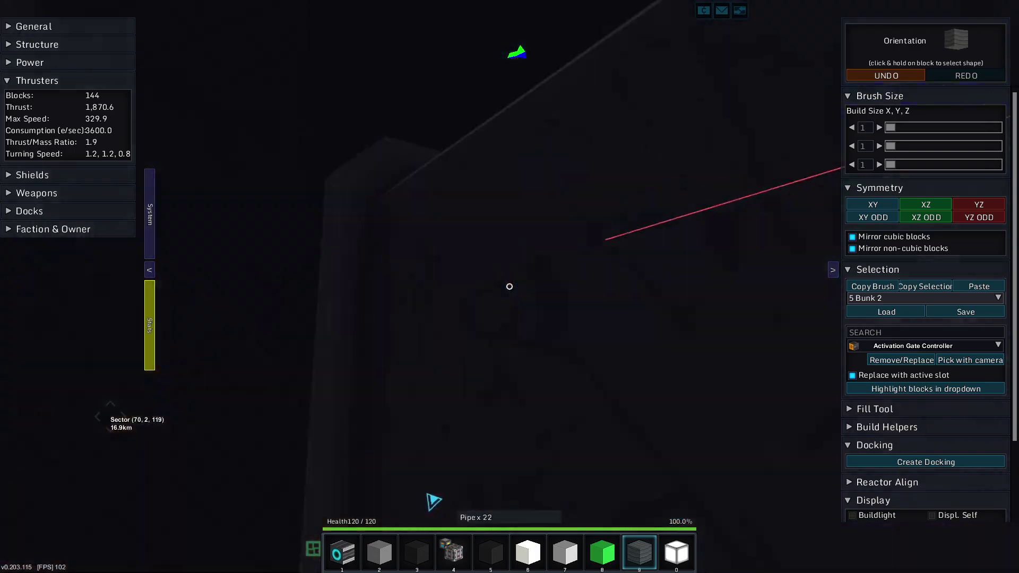
pyautogui.press('w')
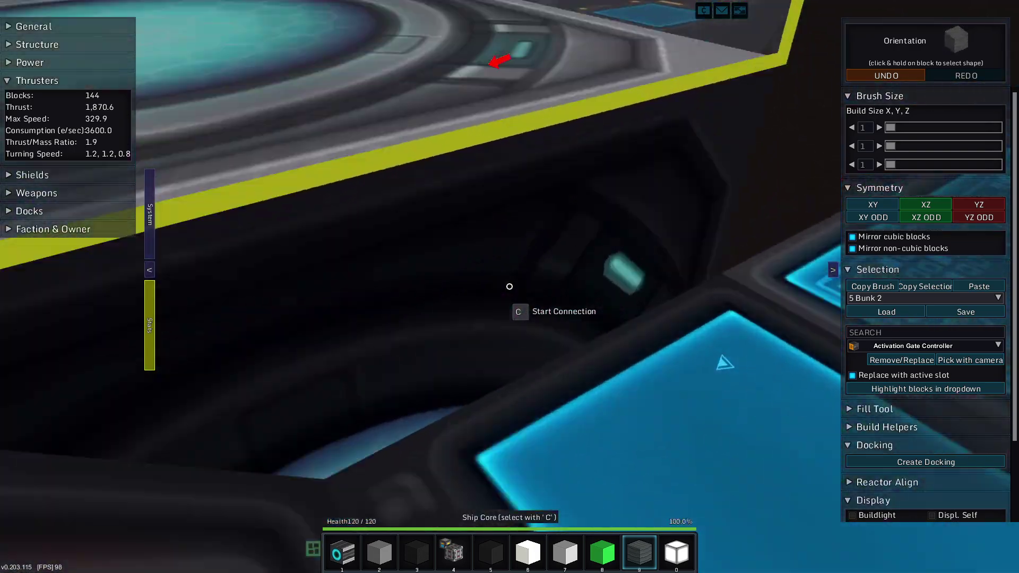
pyautogui.press('w')
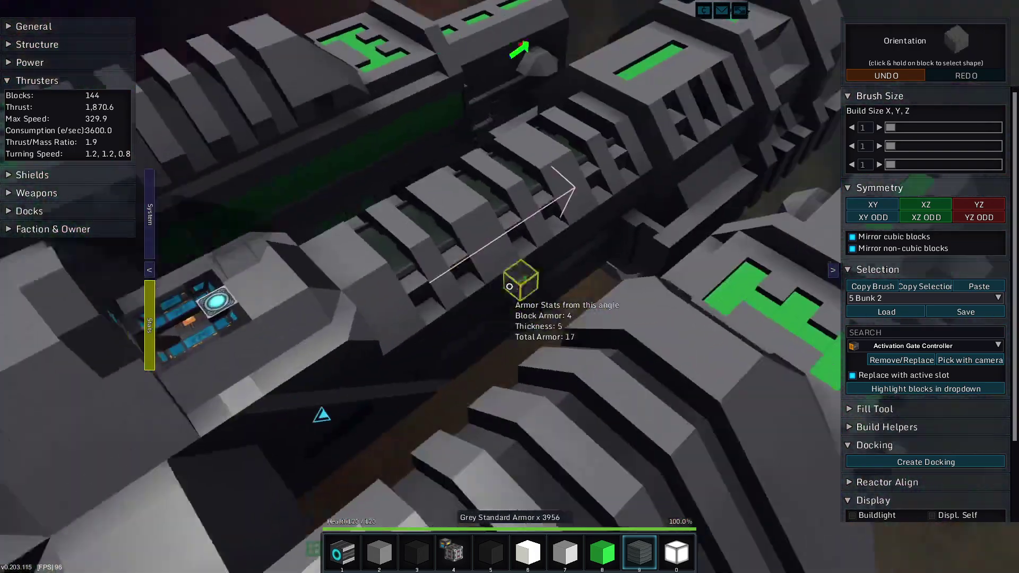
pyautogui.press('s')
pyautogui.scroll(-1, 510, 287)
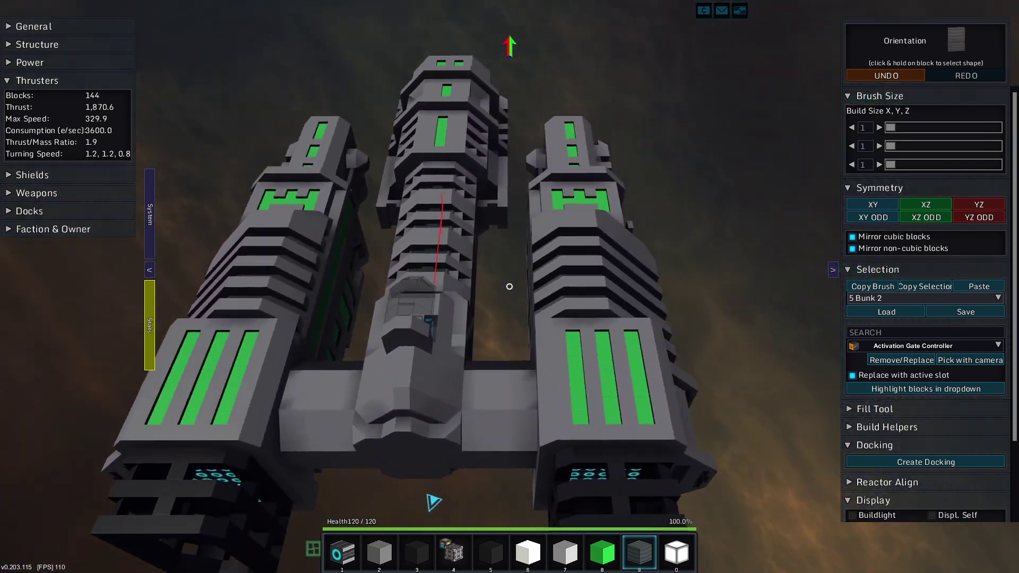
# Pull back to view the whole ship before lining up on the rear thruster wall
pyautogui.press('s')
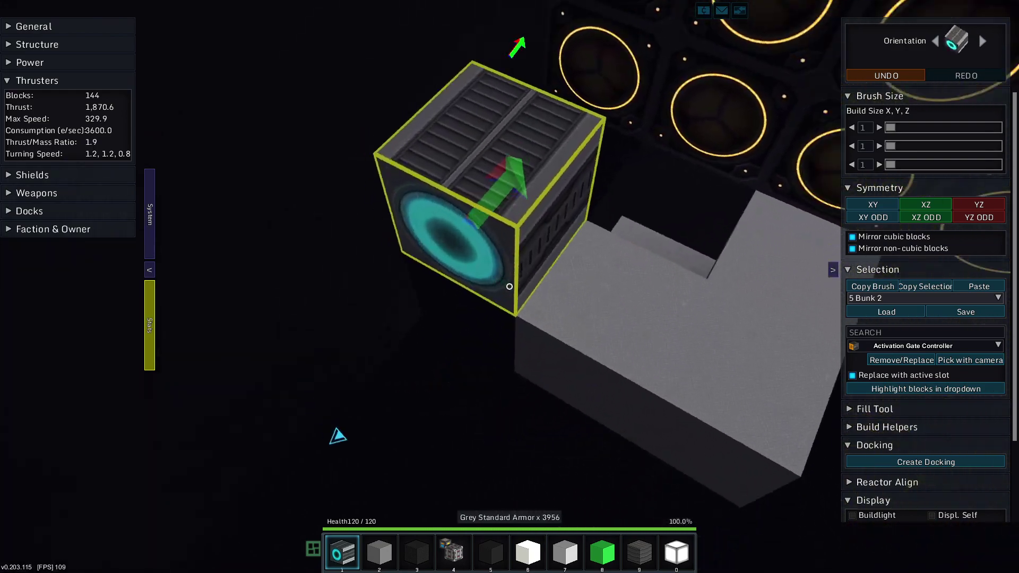
# Place three thruster modules in the rear gap
pyautogui.click(509, 286)
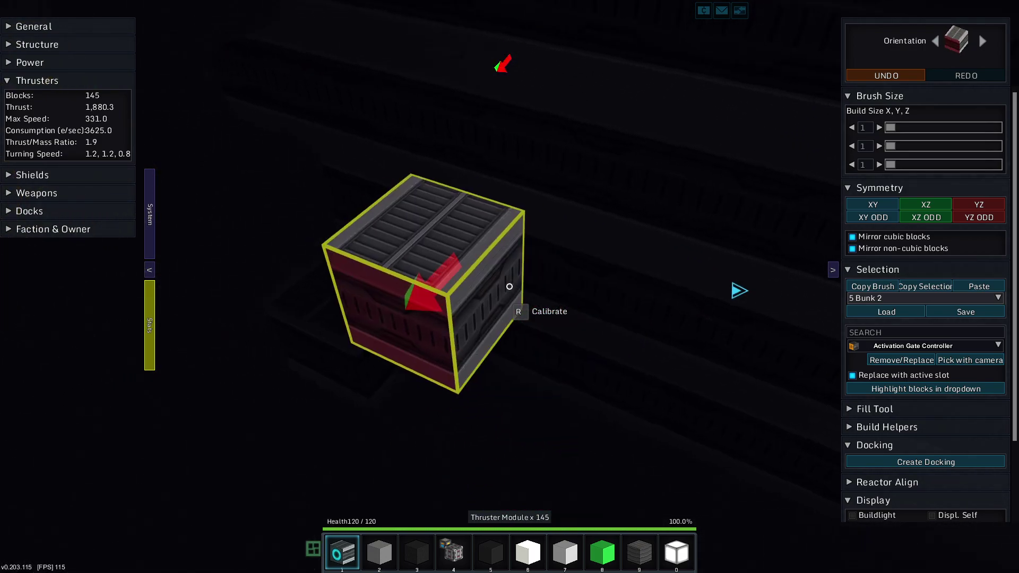
pyautogui.click(509, 286)
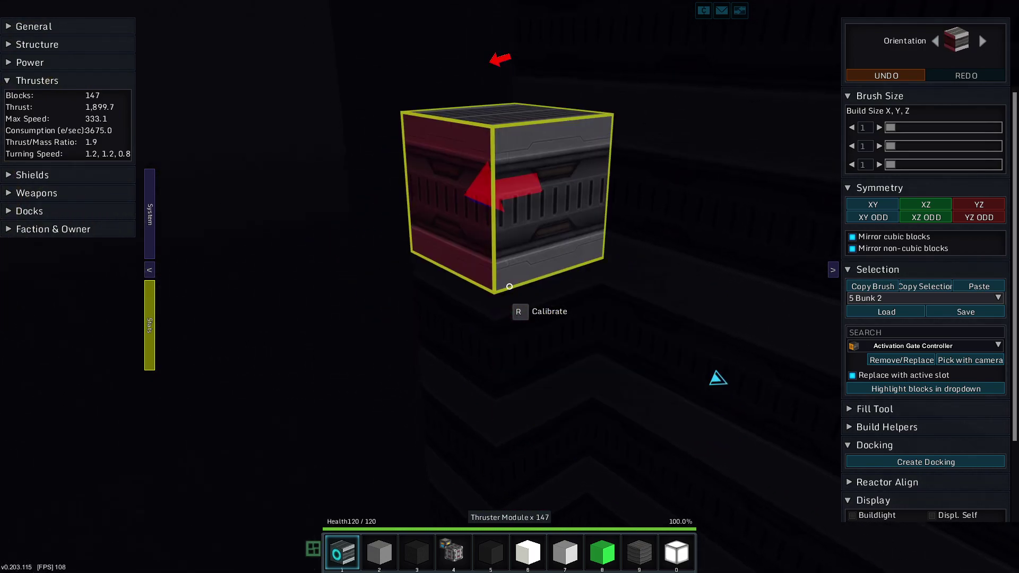
pyautogui.click(508, 286)
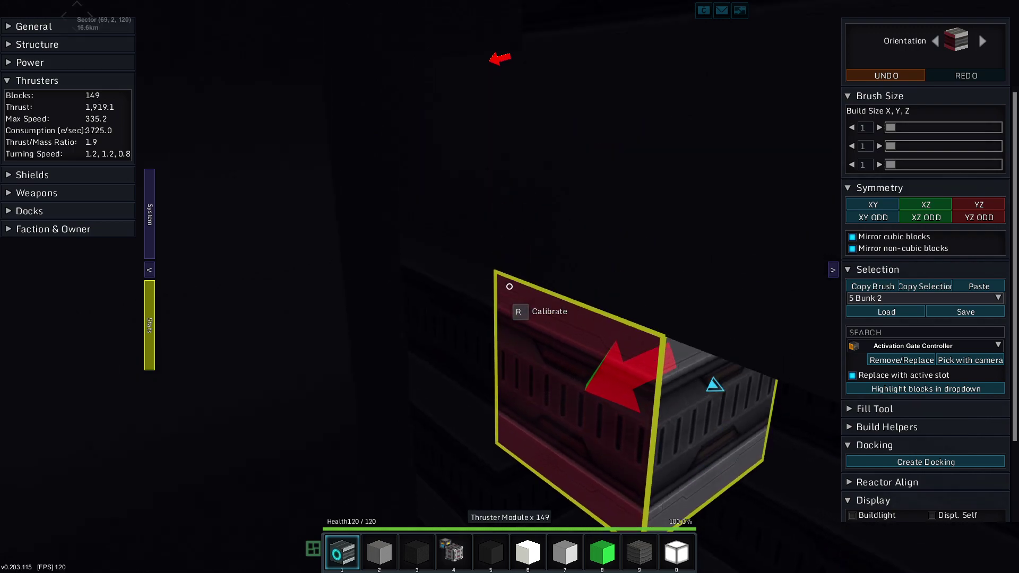
# Test the thrusters with two quick Flight Mode toggles, returning to build mode
pyautogui.press('space')
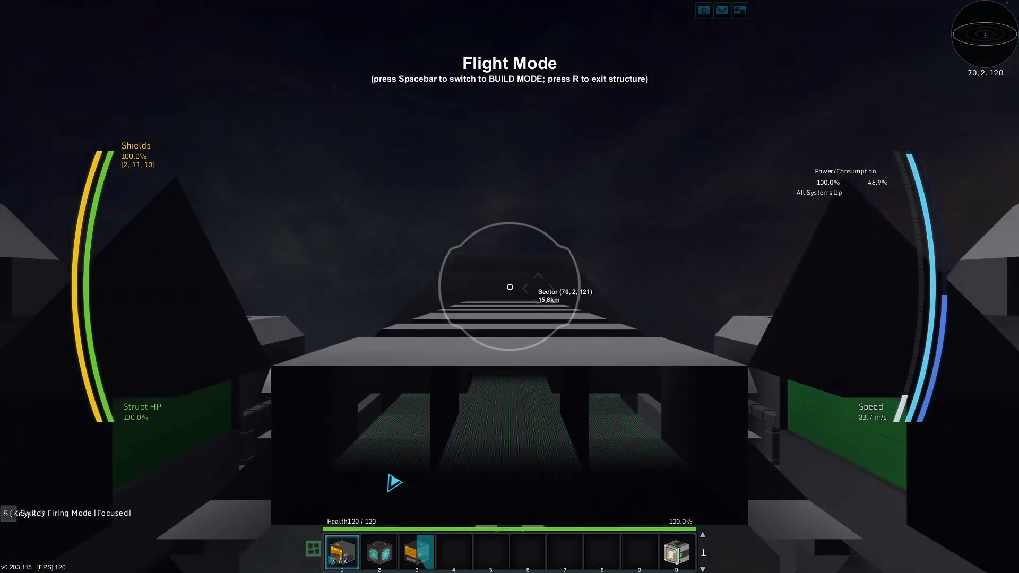
pyautogui.press('space')
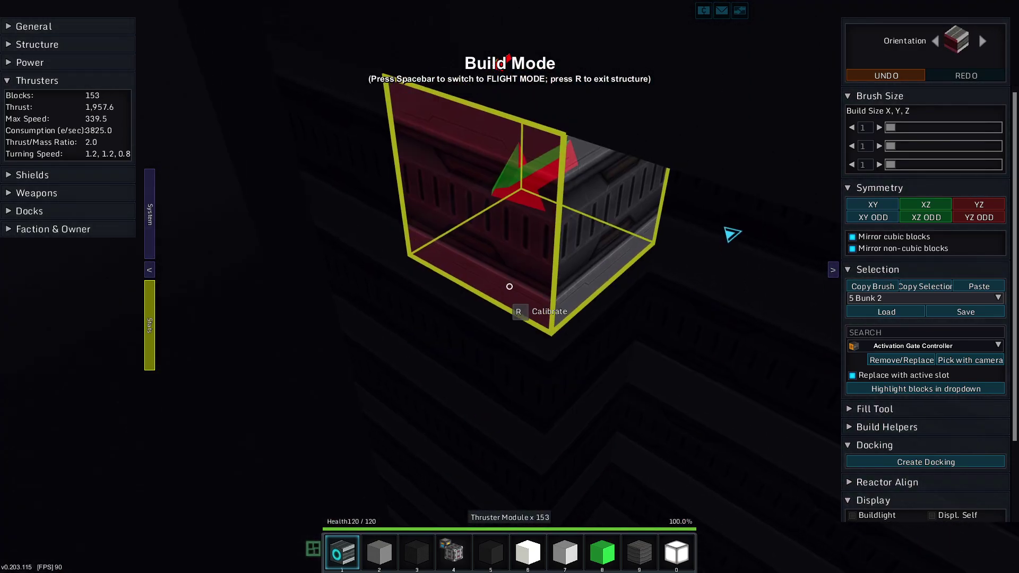
pyautogui.press('space')
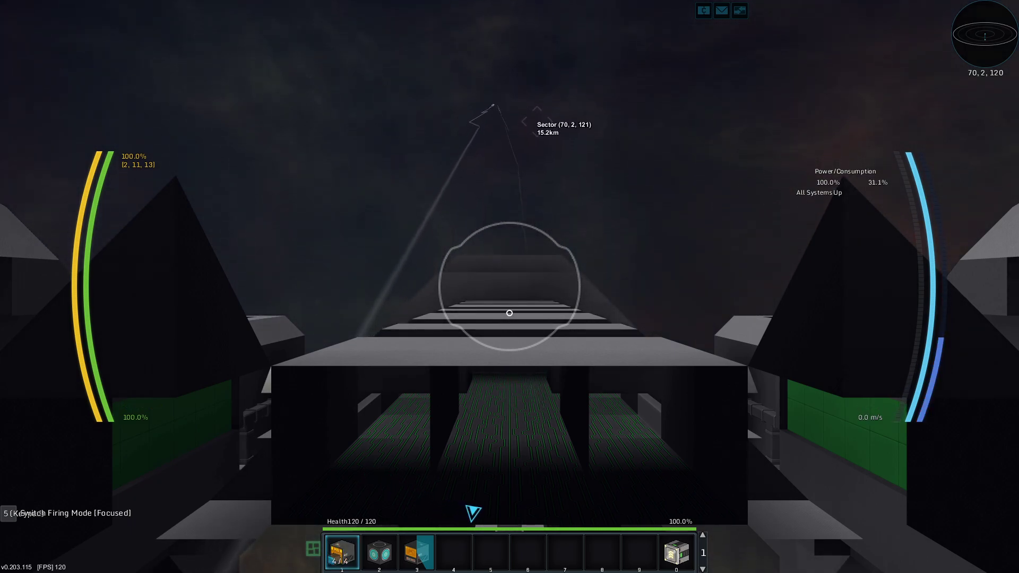
pyautogui.press('space')
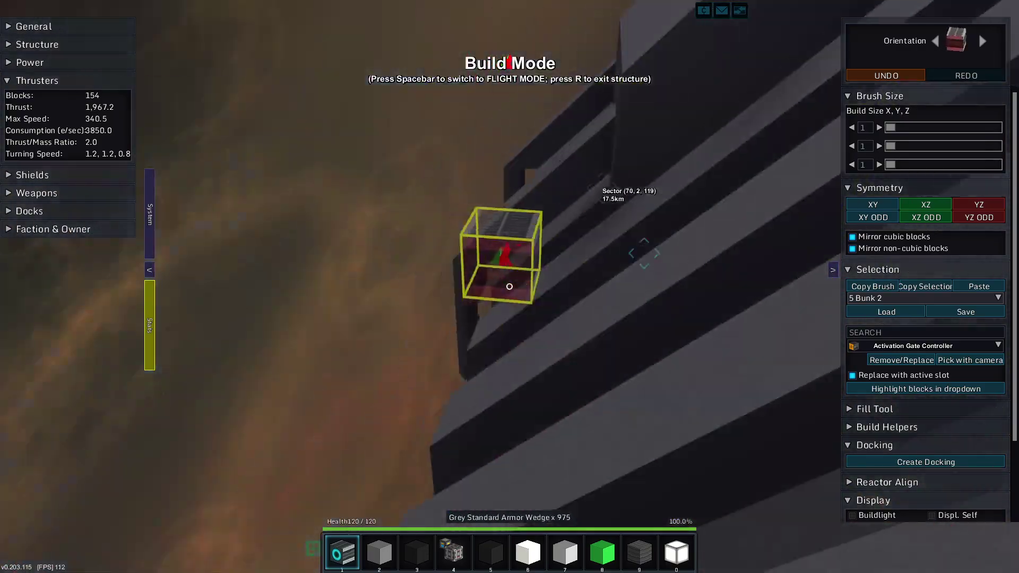
pyautogui.scroll(-5, 511, 286)
# Put the Camera block in the last hotbar slot, then fly to the ship core
pyautogui.press('i')
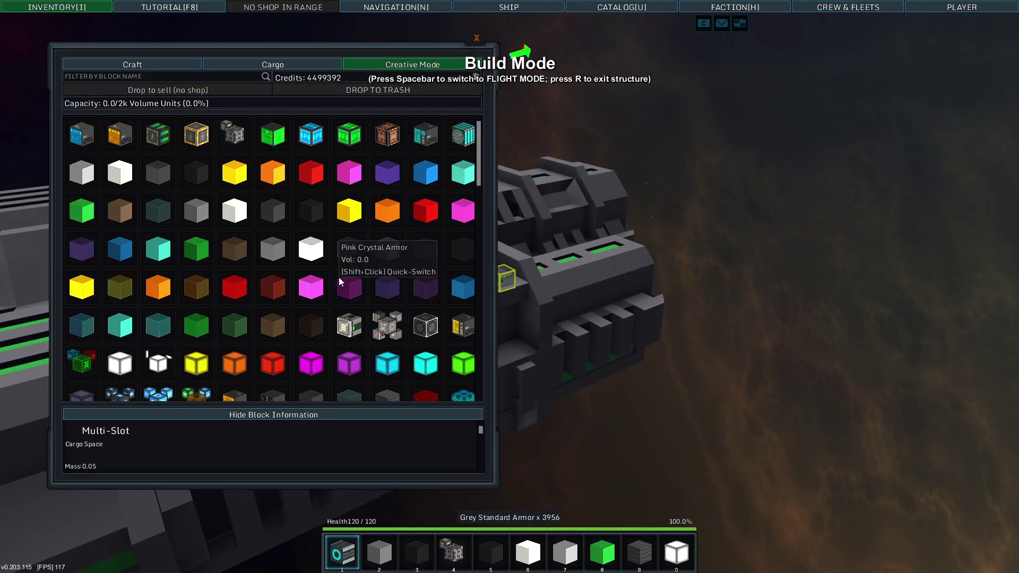
pyautogui.scroll(-2, 339, 277)
pyautogui.scroll(-4, 211, 351)
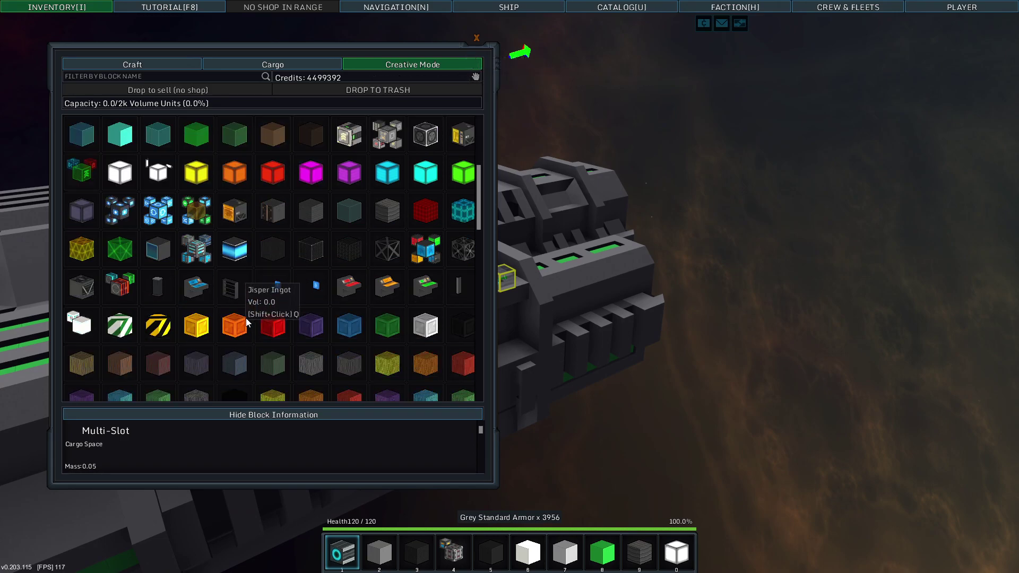
pyautogui.scroll(-4, 276, 281)
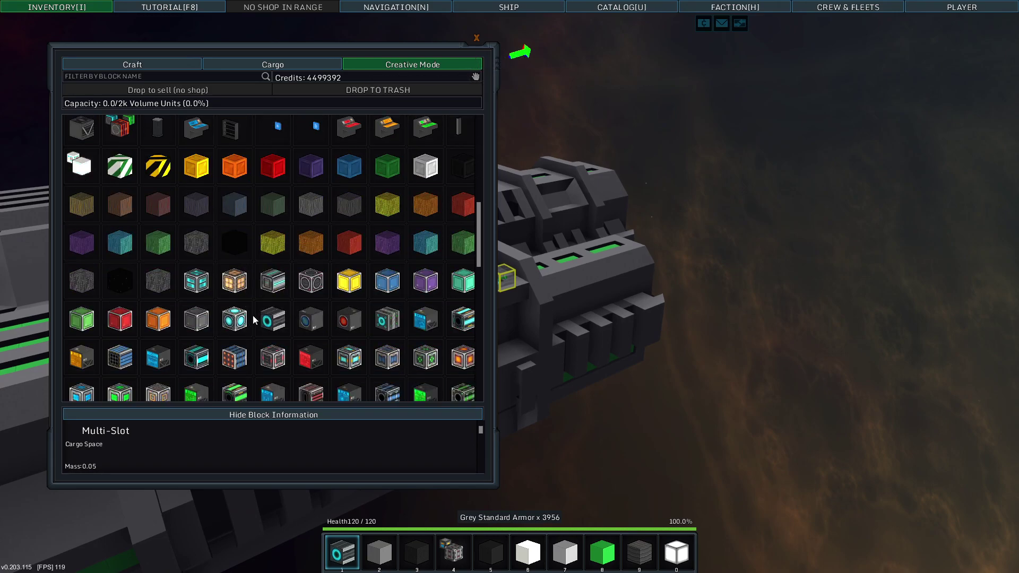
pyautogui.scroll(-1, 255, 320)
pyautogui.scroll(5, 275, 320)
pyautogui.scroll(-6, 288, 320)
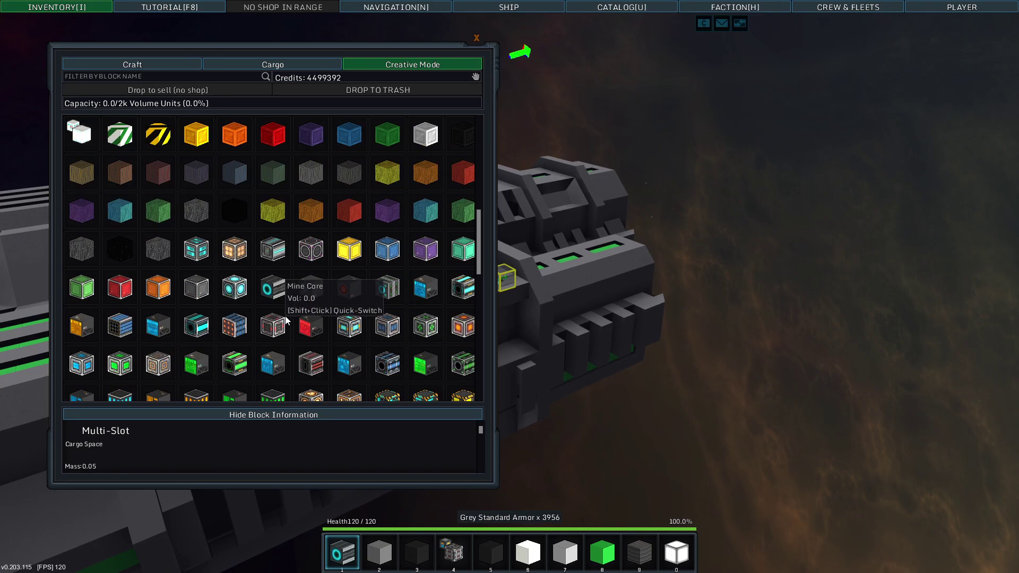
pyautogui.press('i')
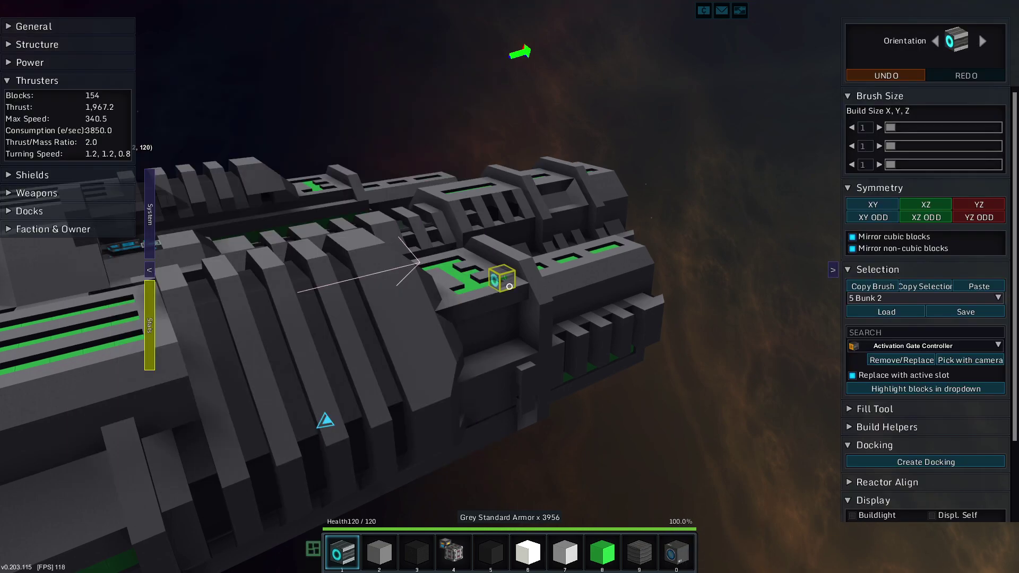
pyautogui.press('w')
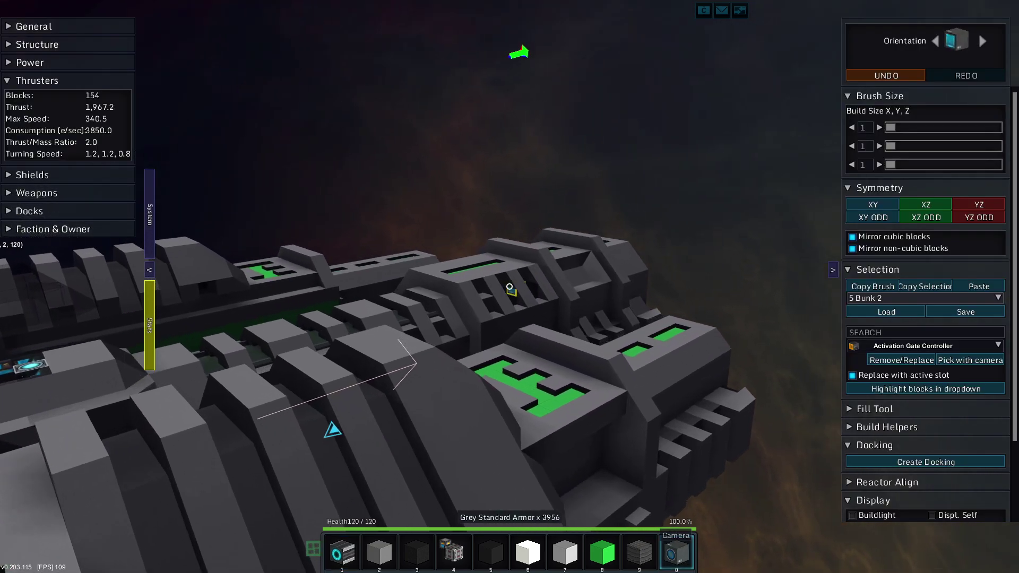
pyautogui.scroll(1, 509, 286)
pyautogui.press('w')
pyautogui.scroll(-1, 509, 286)
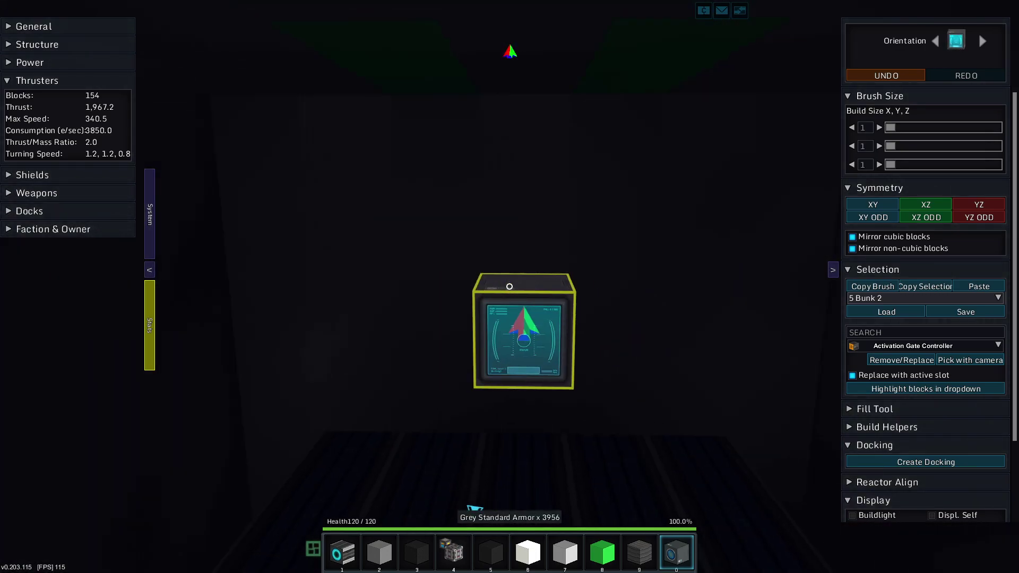
# Pilot the ship from its core, look around, then return to build mode and orbit the ship
pyautogui.press('r')
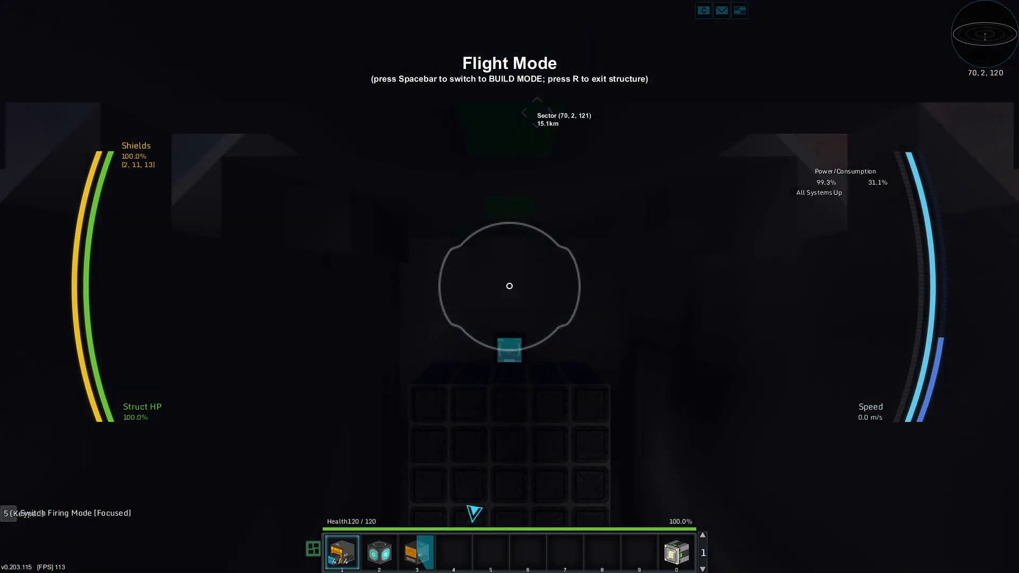
pyautogui.press('w')
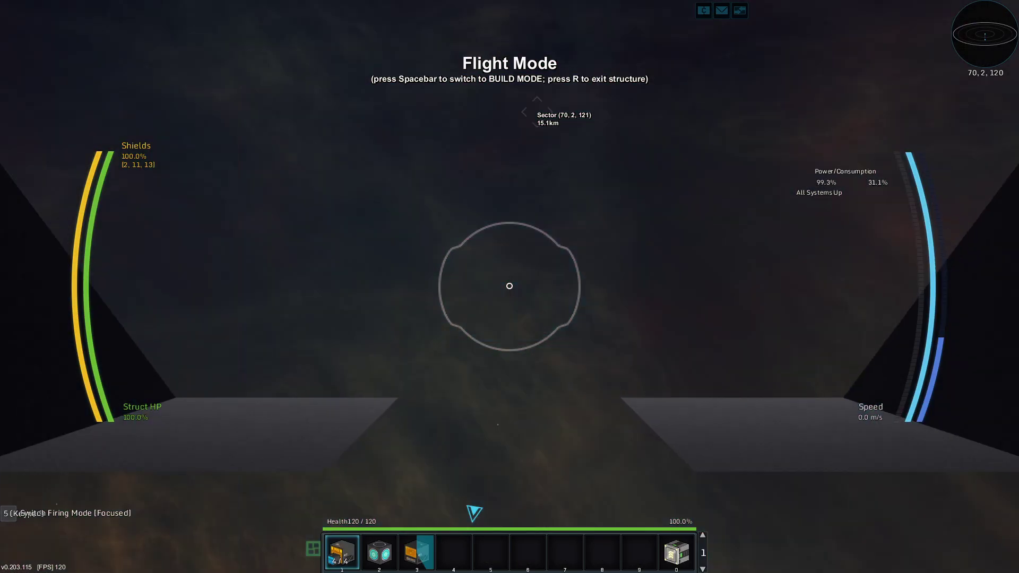
pyautogui.press('w')
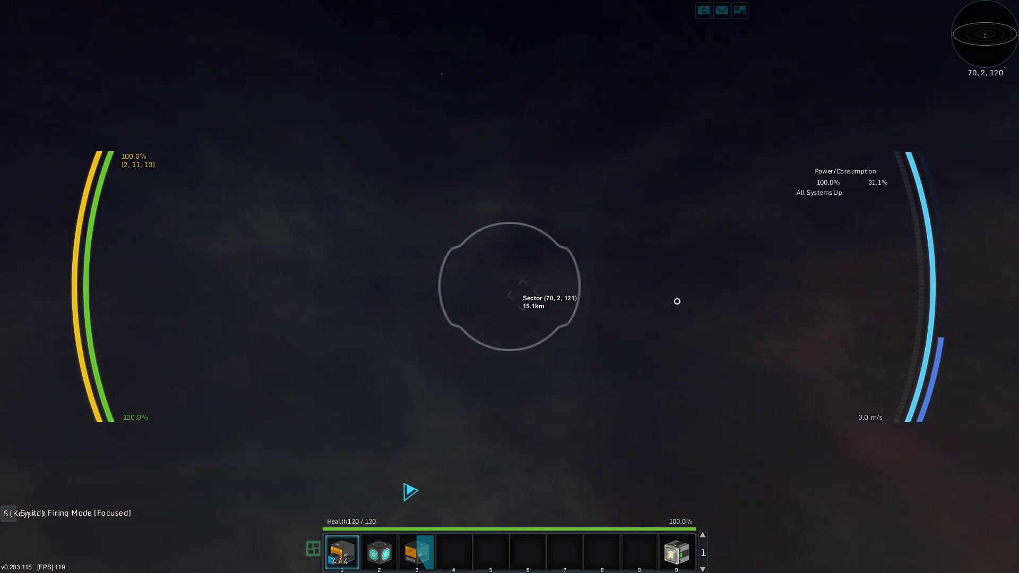
pyautogui.press('space')
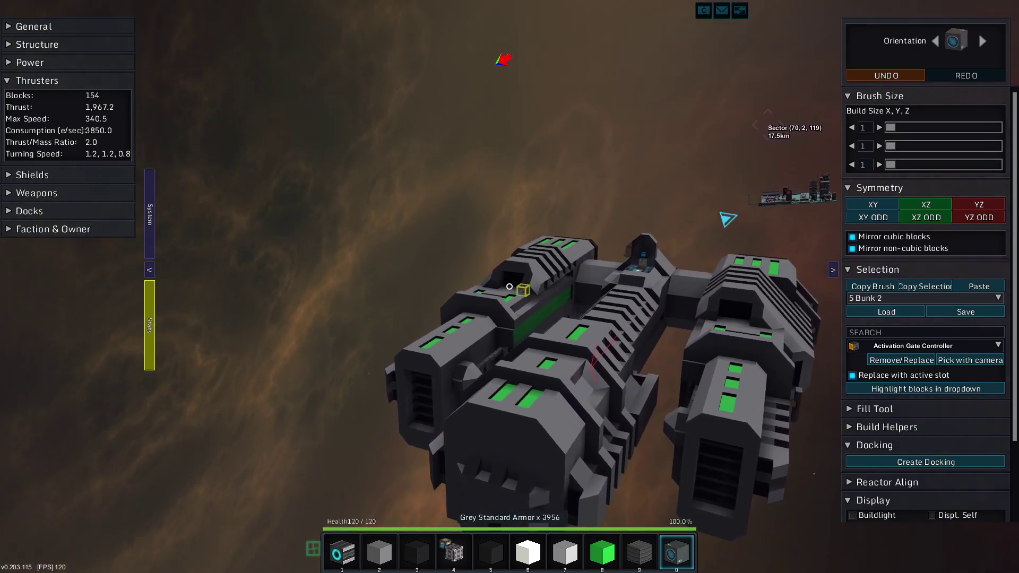
pyautogui.press('7')
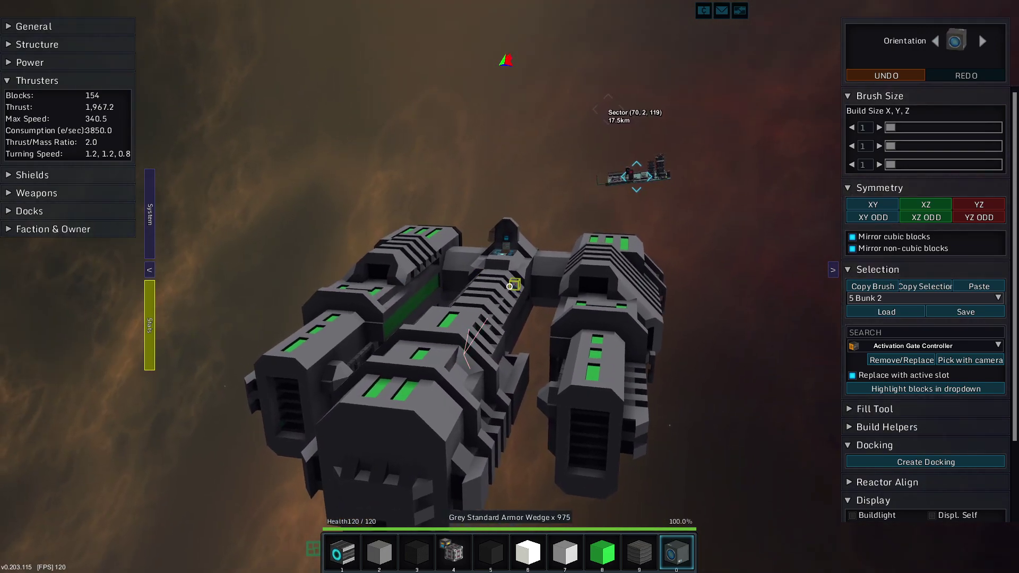